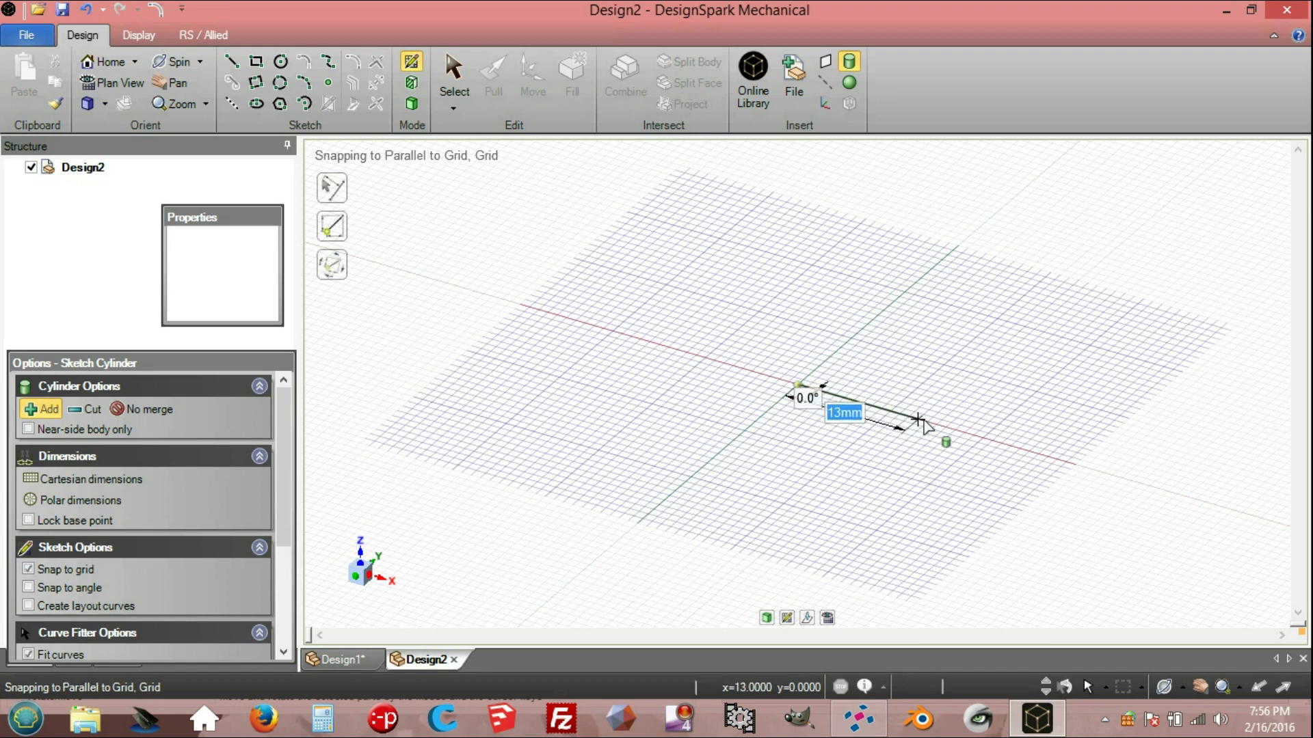
- Create a cylinder 20 mm long and 20.752 mm in diameter, extending from the origin along the positive X axis
type("20")
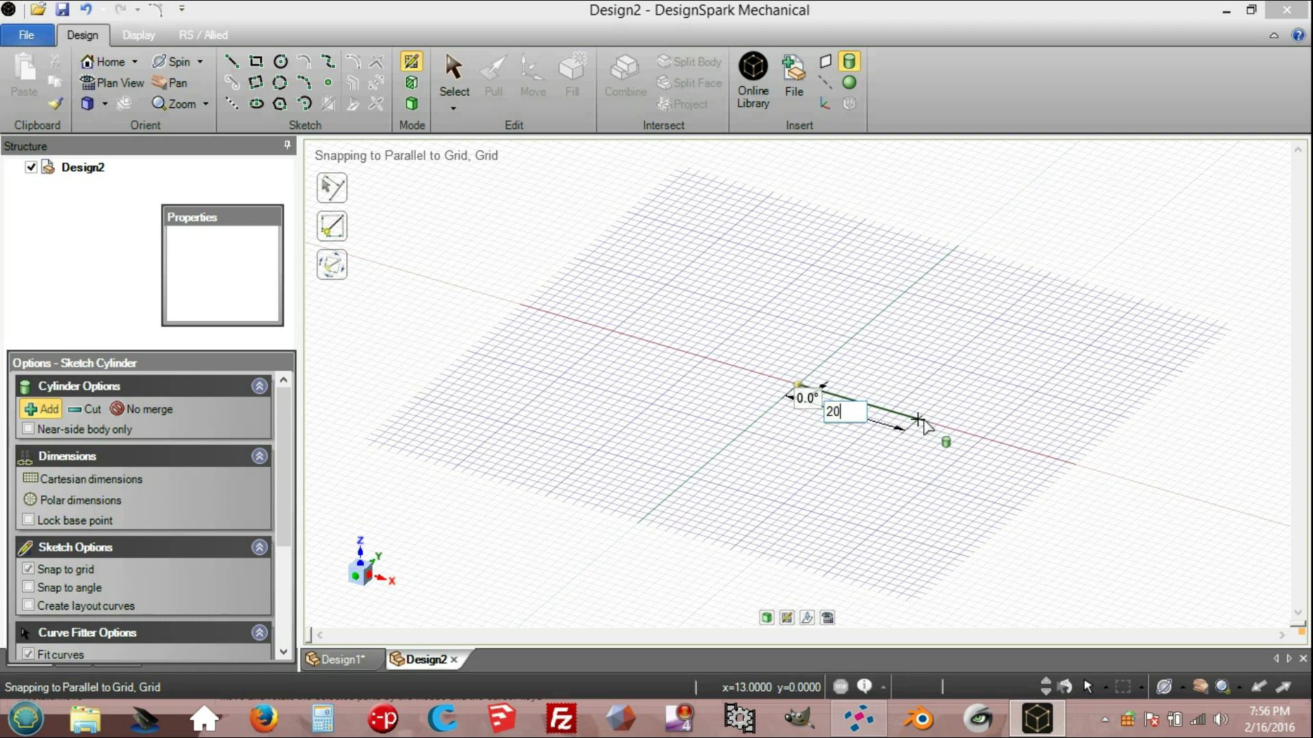
key("Return")
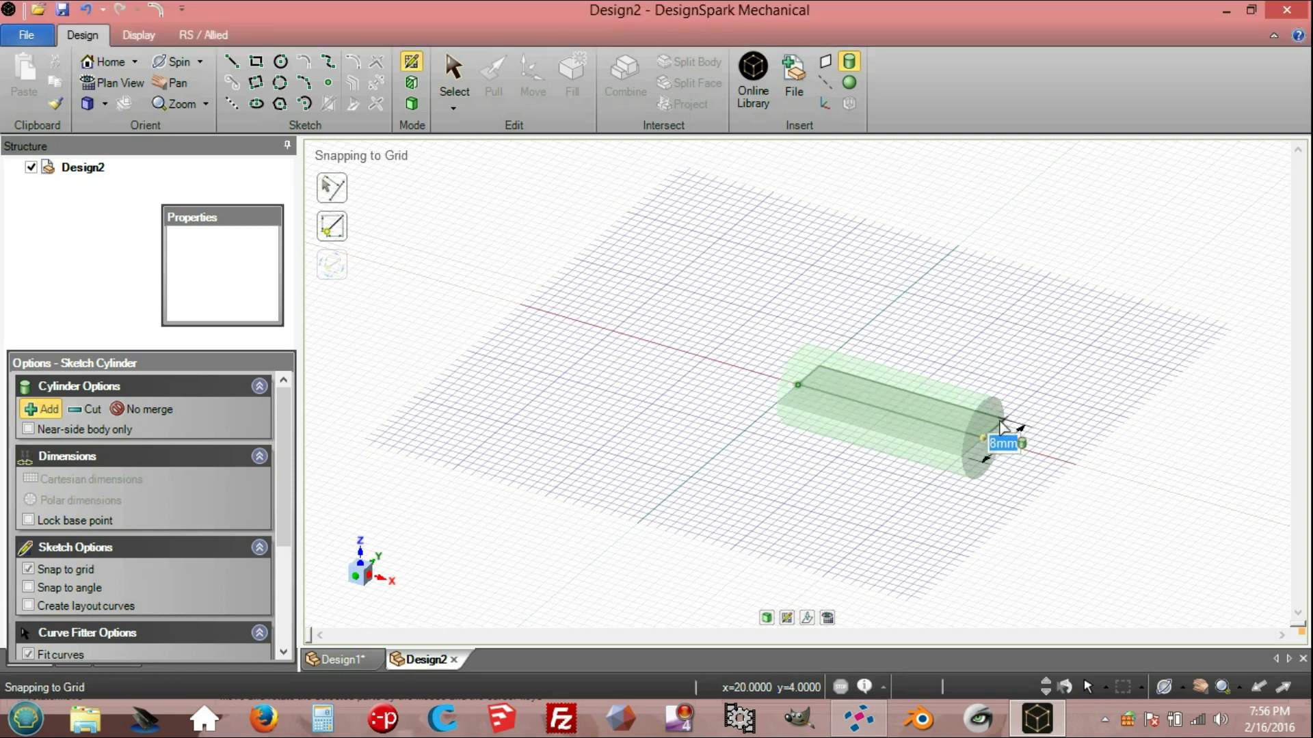
type("20.752")
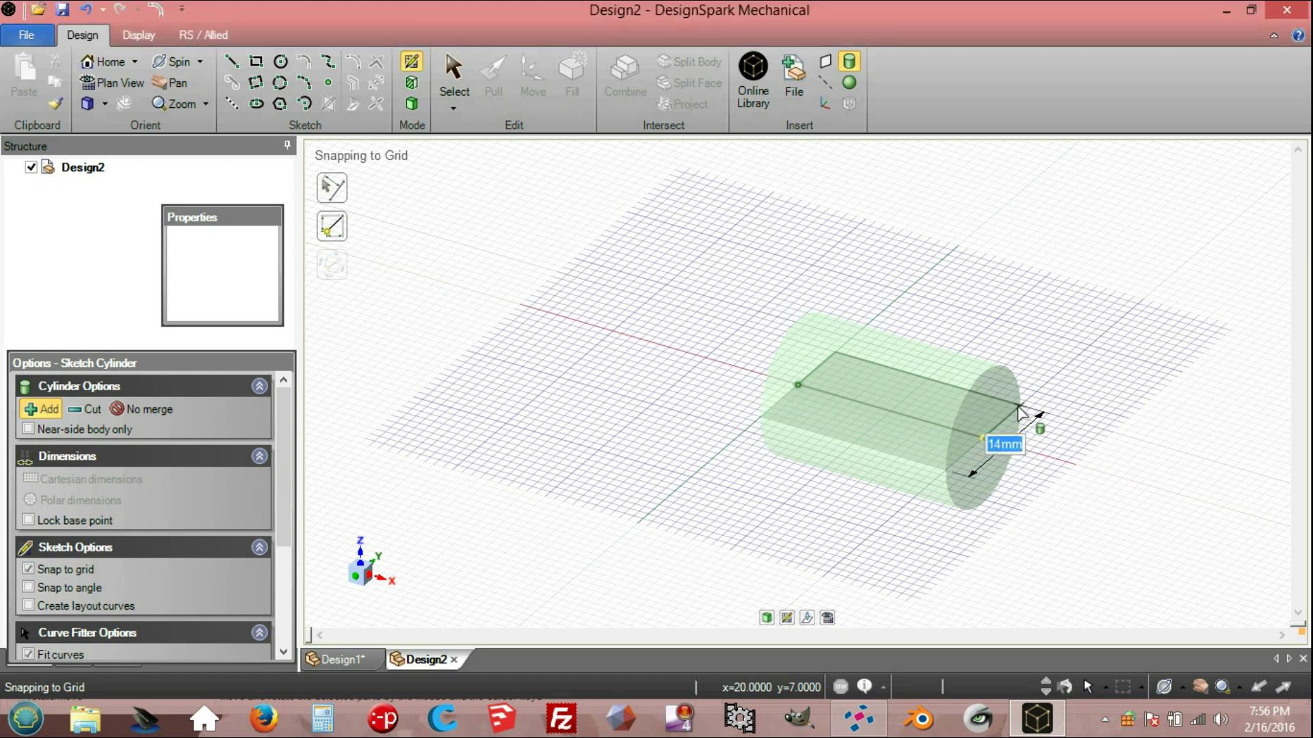
key("Return")
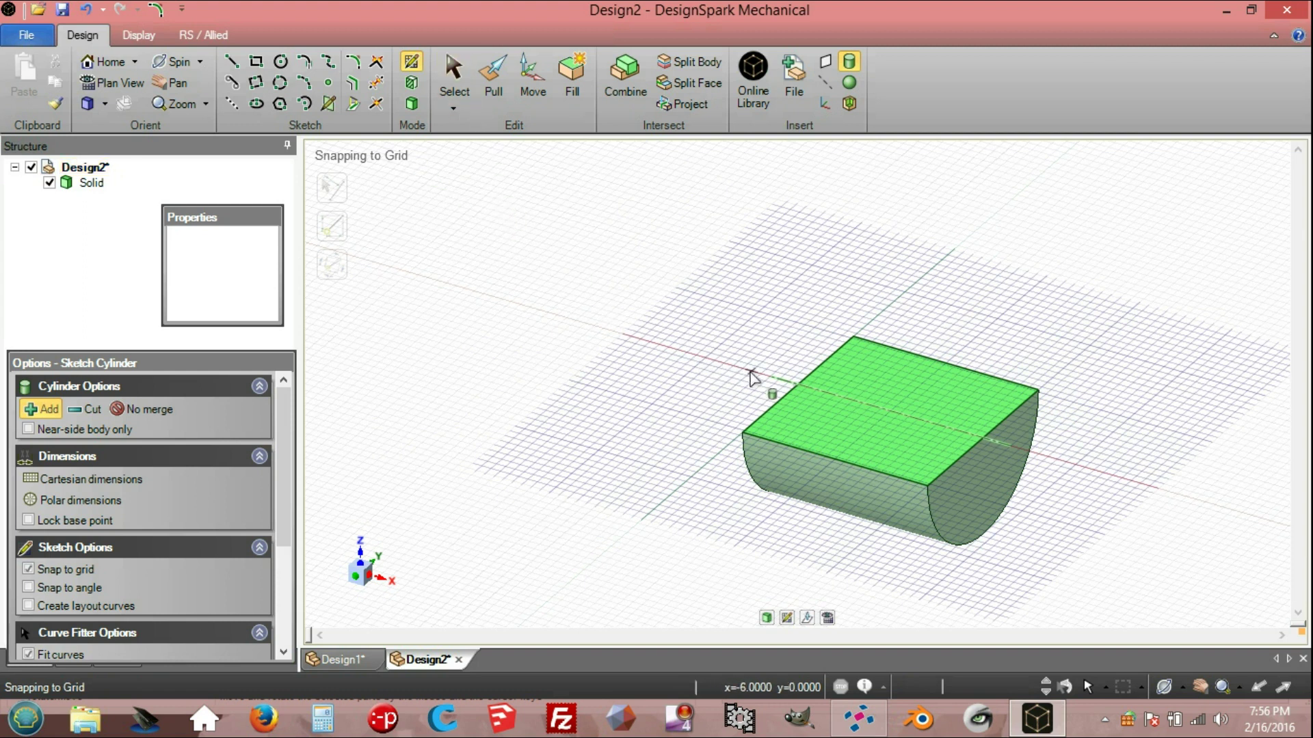
- Add a second cylinder 15.215 mm long and 36 mm in diameter, starting at X -1 mm and extending along the negative X axis
scroll(784, 390, "down", 2)
scroll(789, 391, "up", 4)
scroll(793, 392, "up", 5)
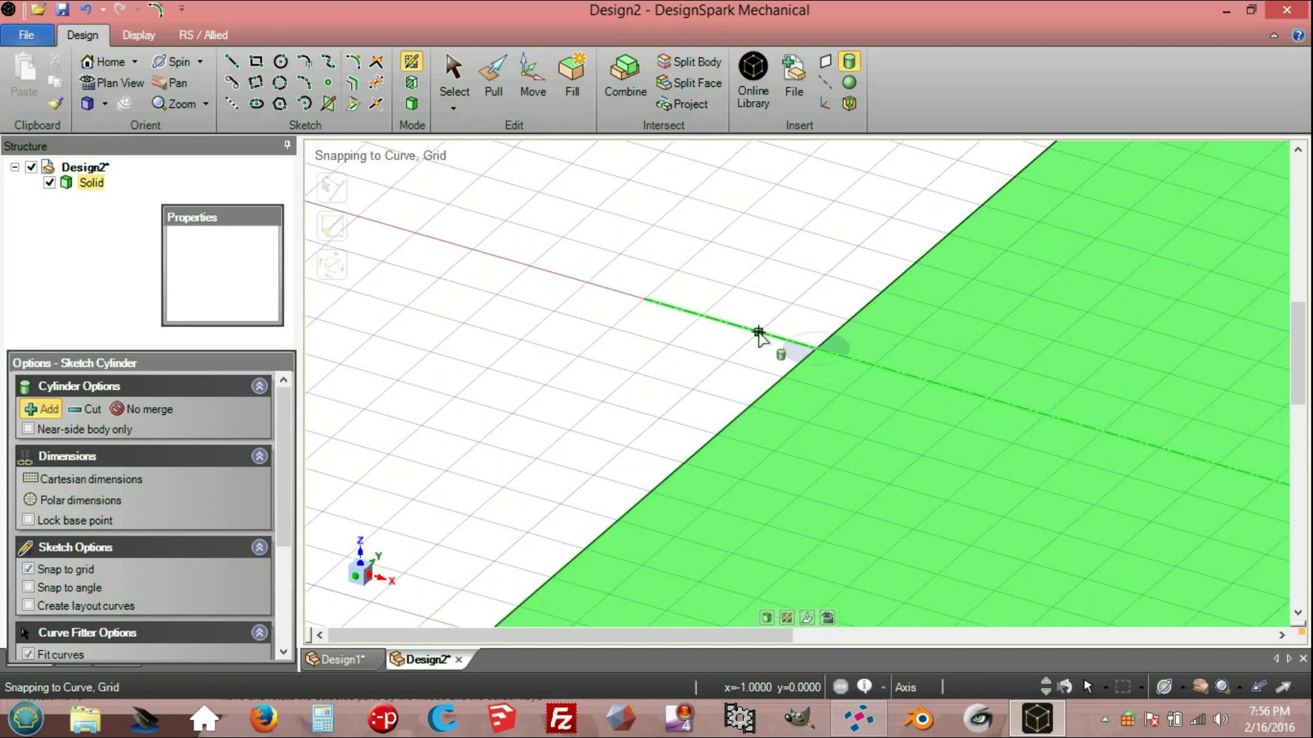
left_click(758, 333)
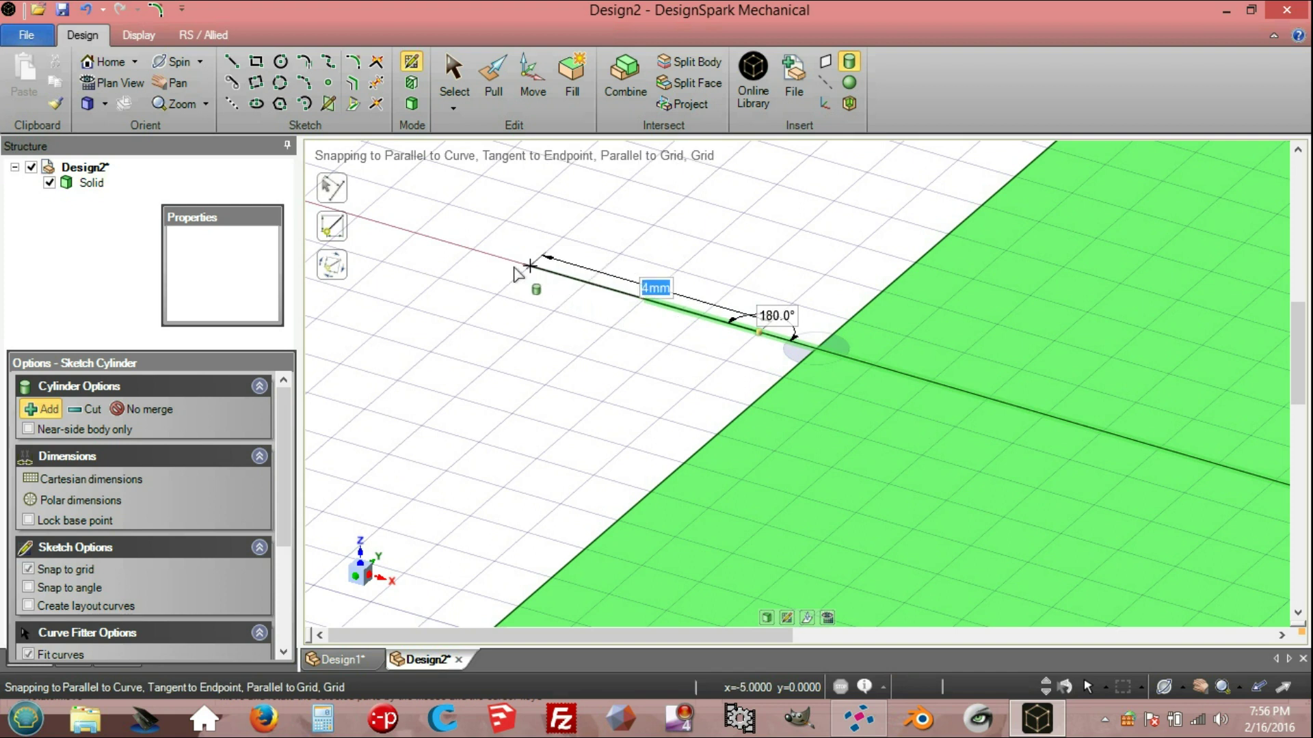
type("15")
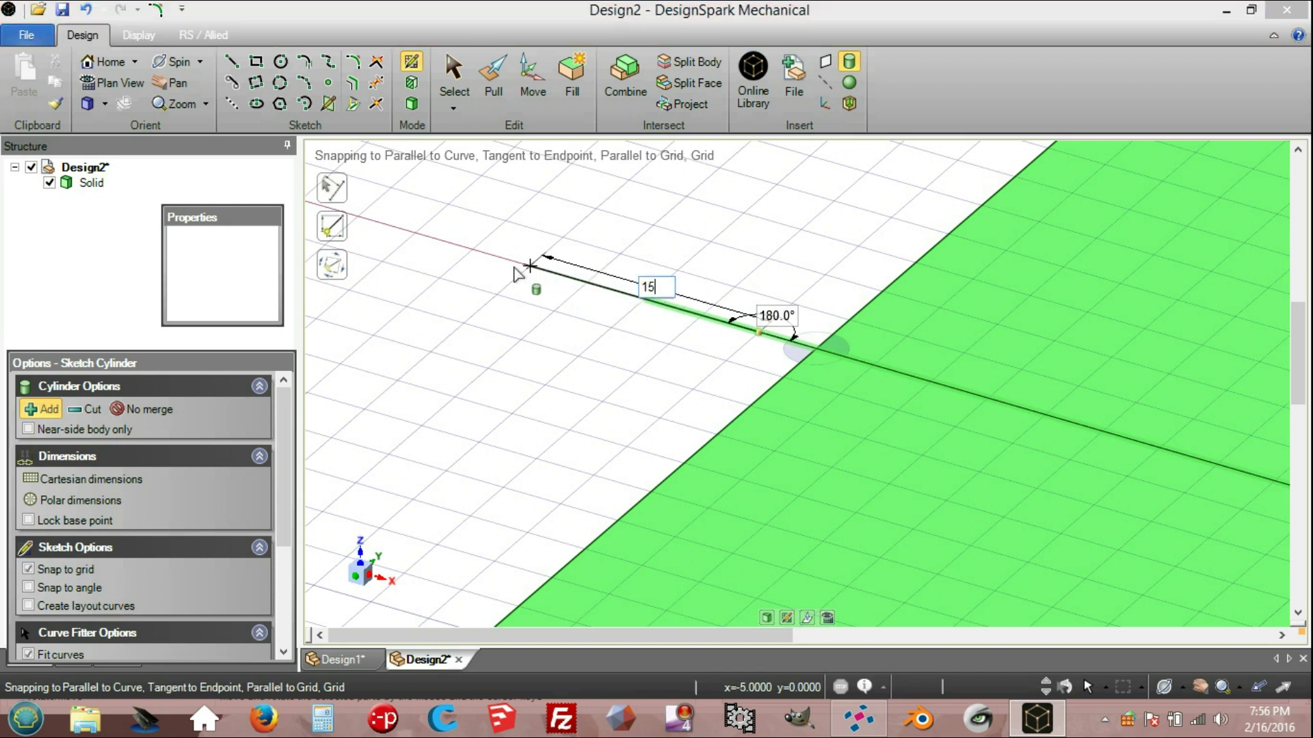
type(".215")
key("Return")
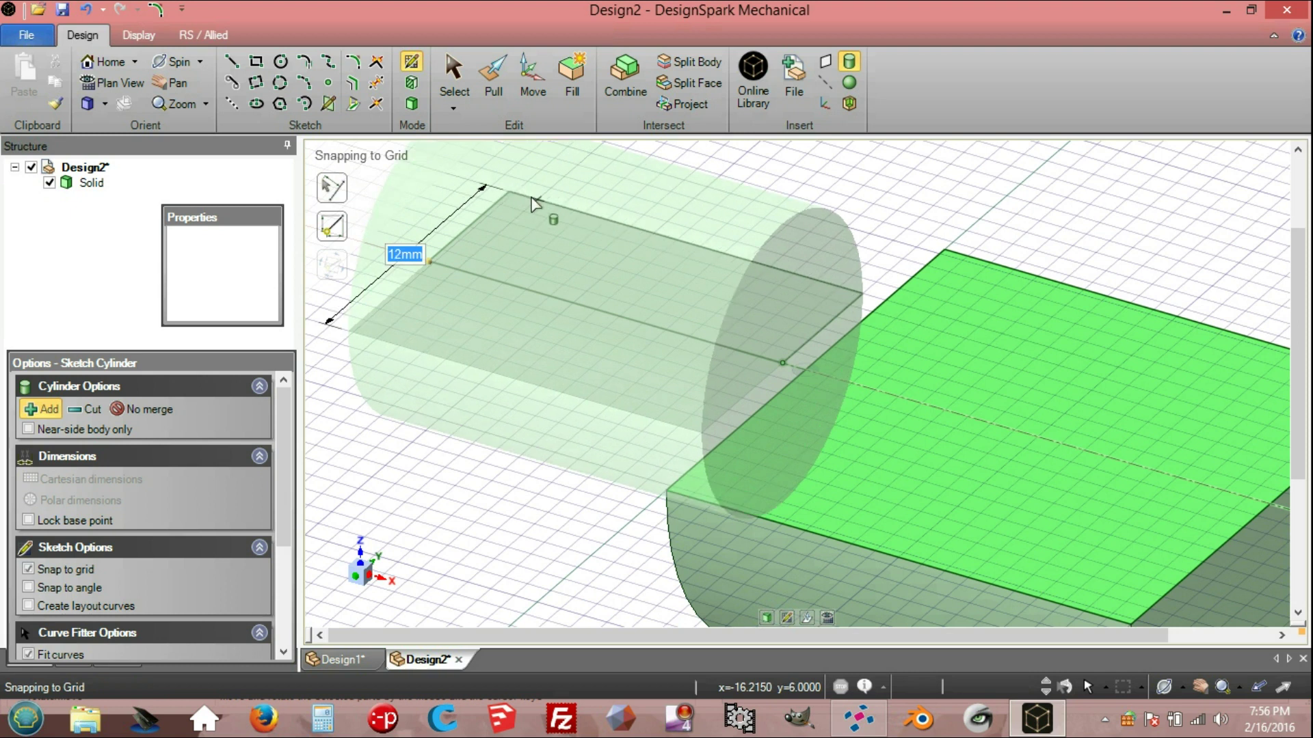
type("36")
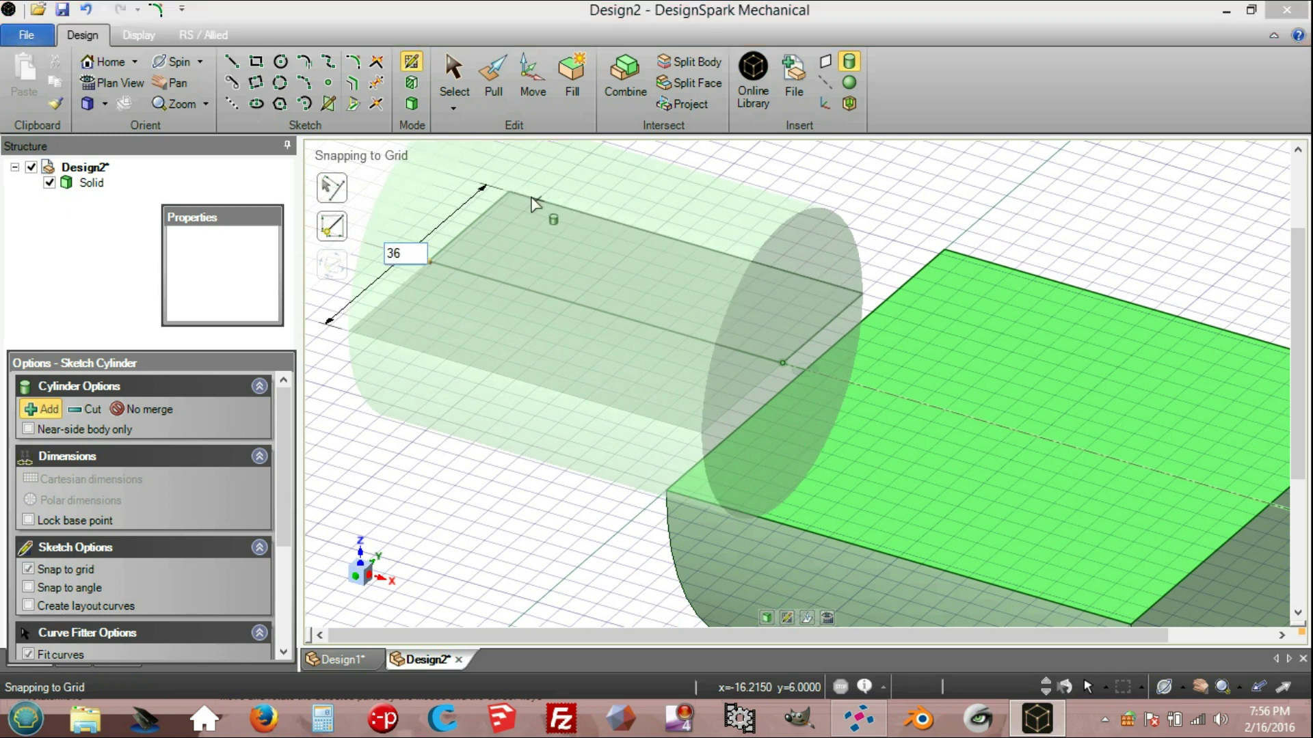
key("Return")
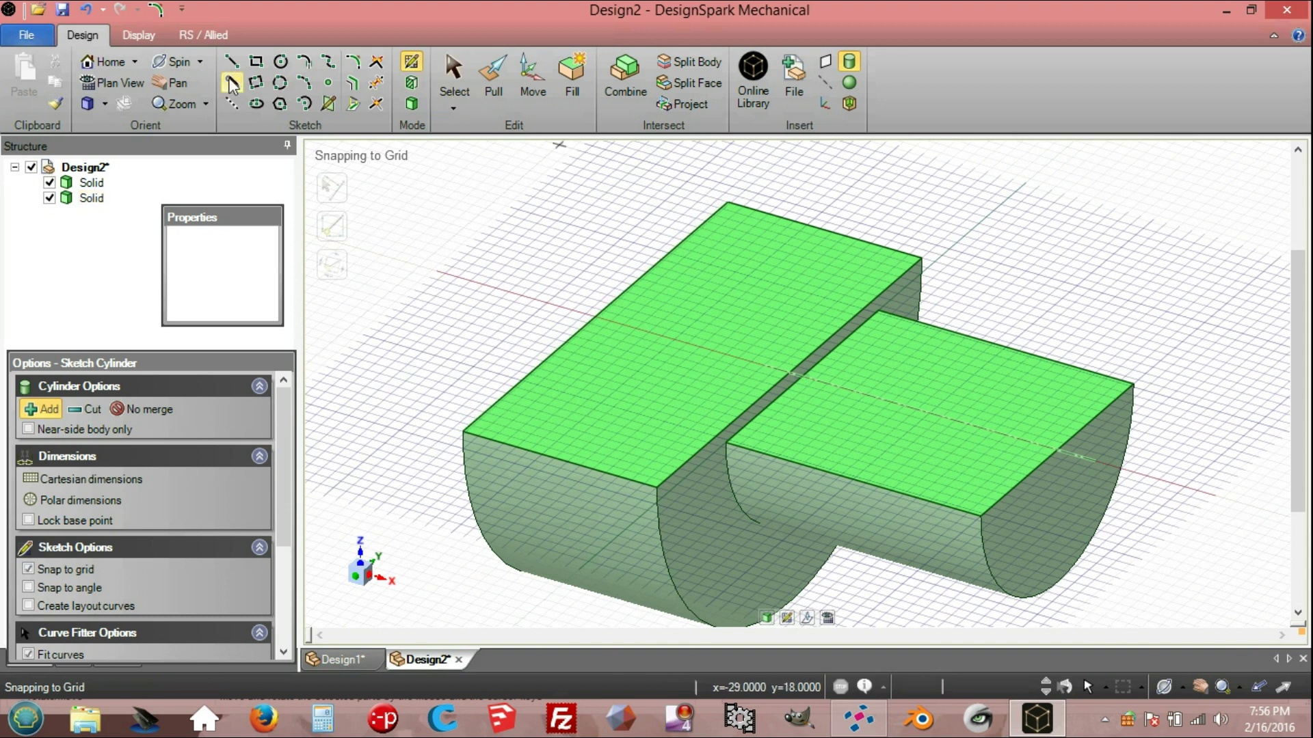
- With grid snapping turned off, draw a 2.25 mm line at 150° from the smaller cylinder's outer near corner
left_click(169, 82)
left_click_drag(871, 533, 741, 419)
middle_click_drag(756, 401, 768, 447)
scroll(806, 391, "up", 3)
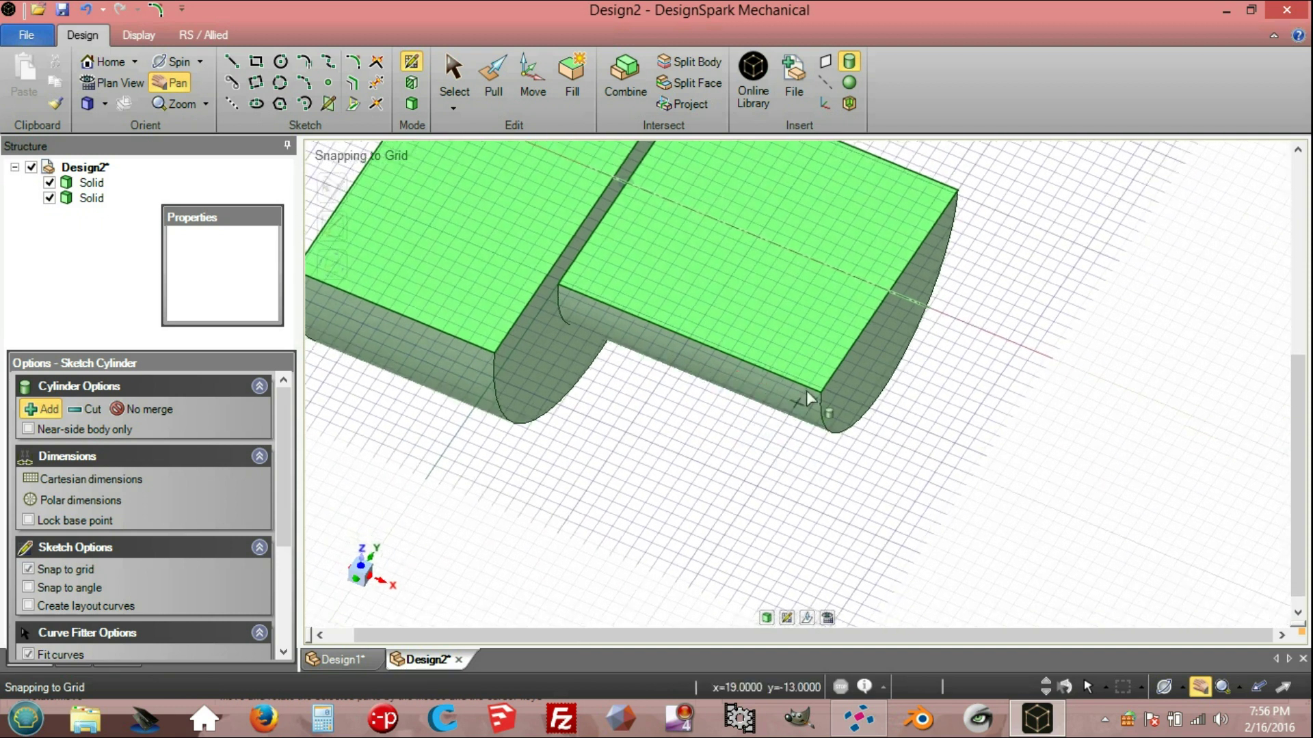
scroll(811, 386, "down", 3)
scroll(811, 386, "up", 5)
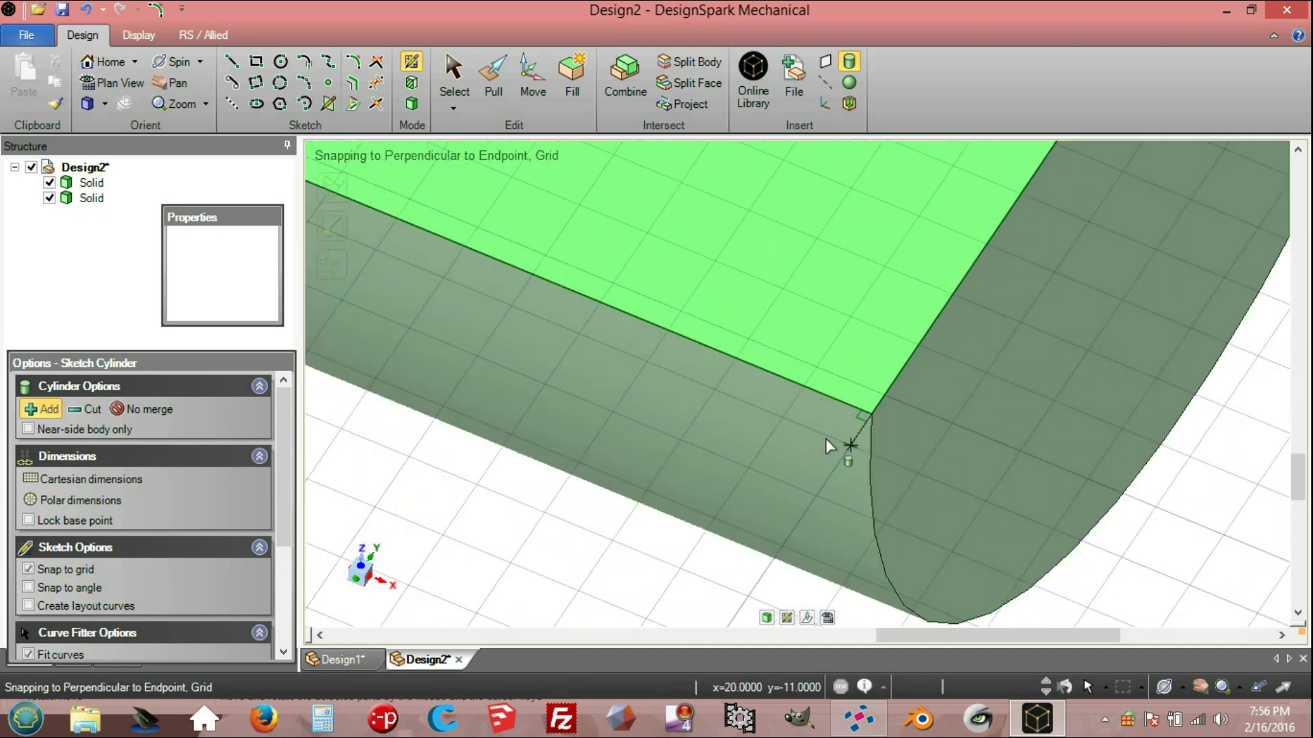
scroll(825, 437, "up", 5)
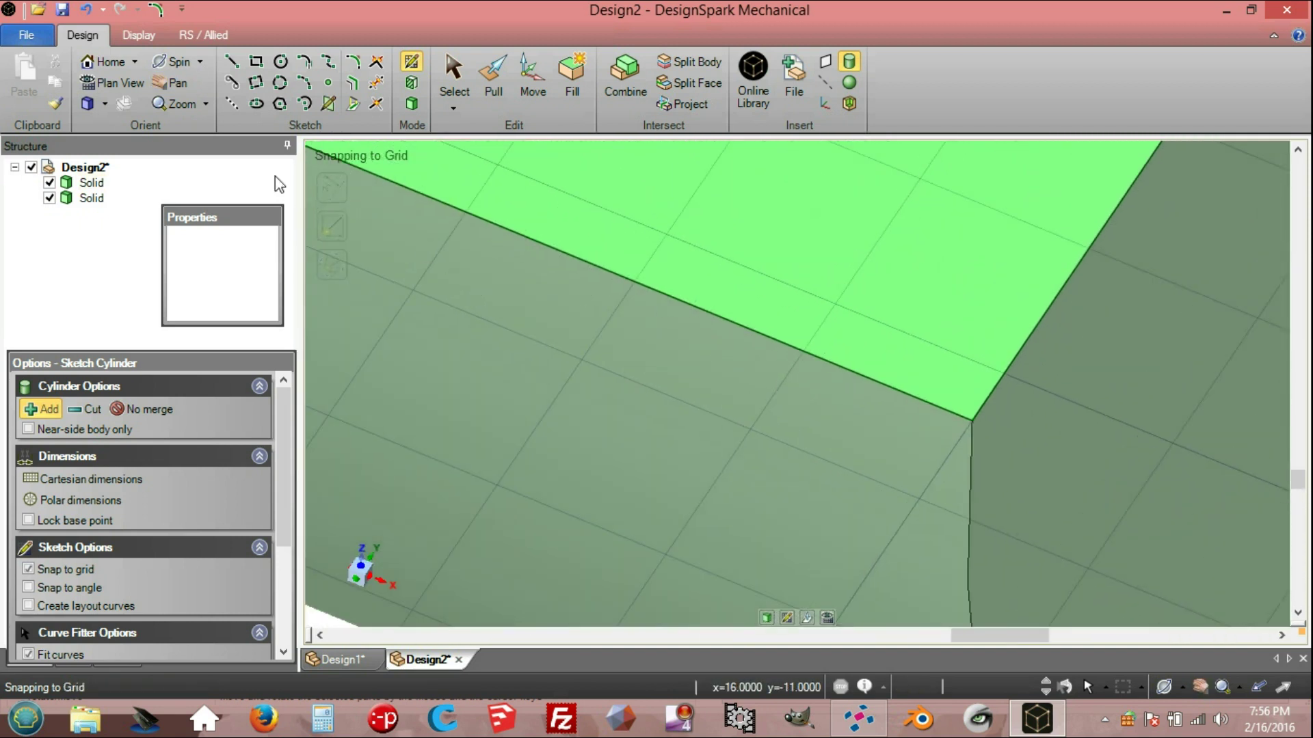
left_click(235, 63)
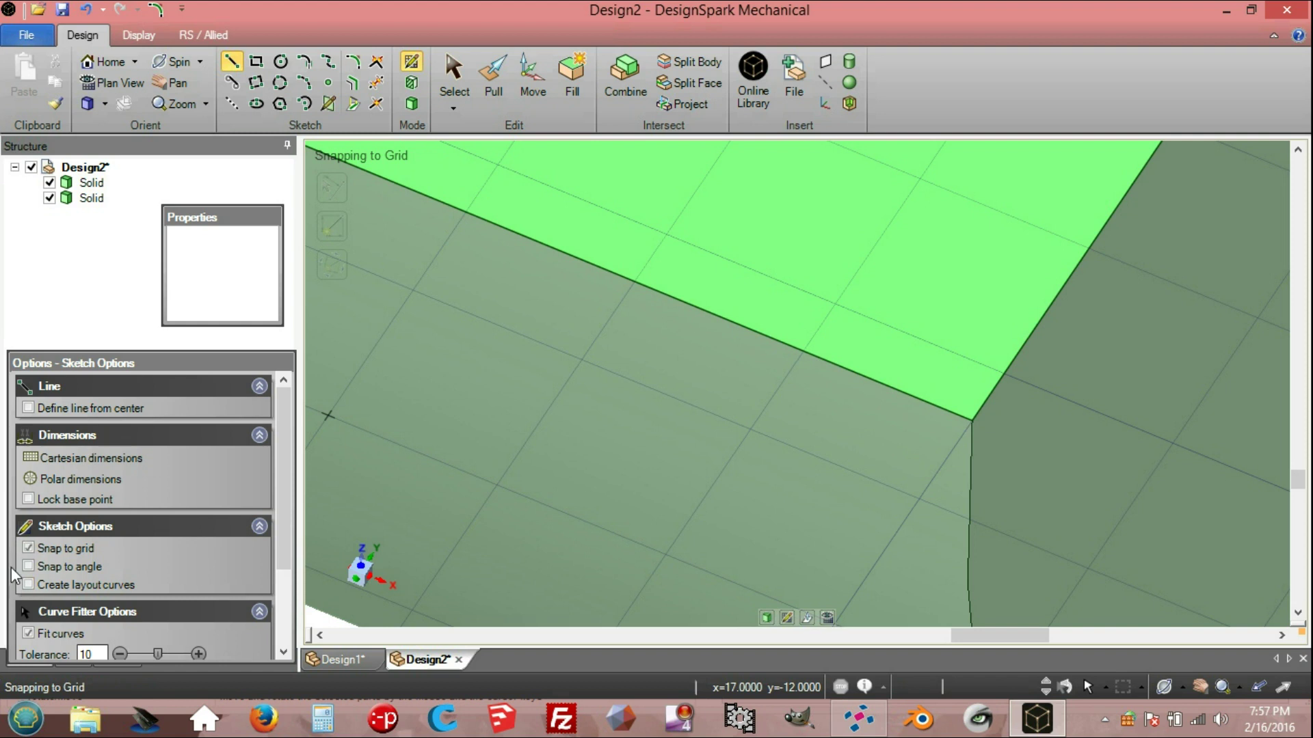
left_click(29, 548)
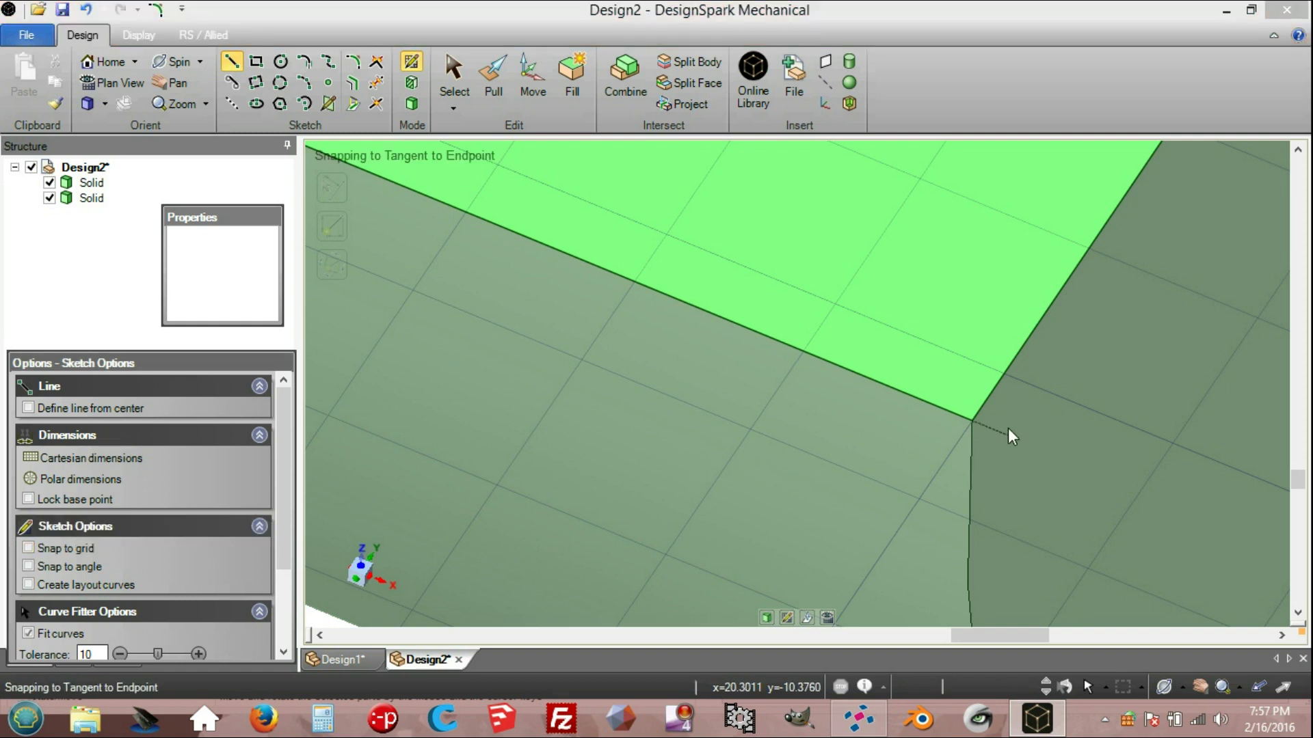
left_click(971, 420)
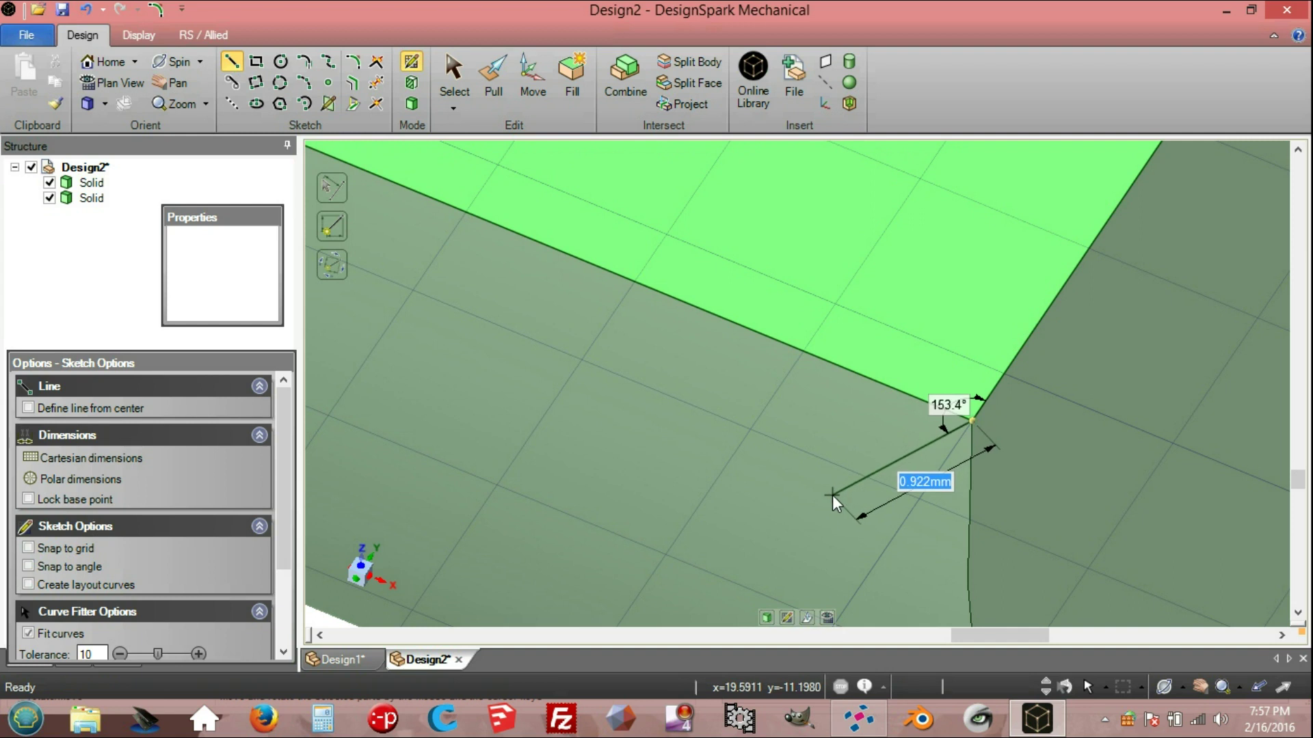
type("2.")
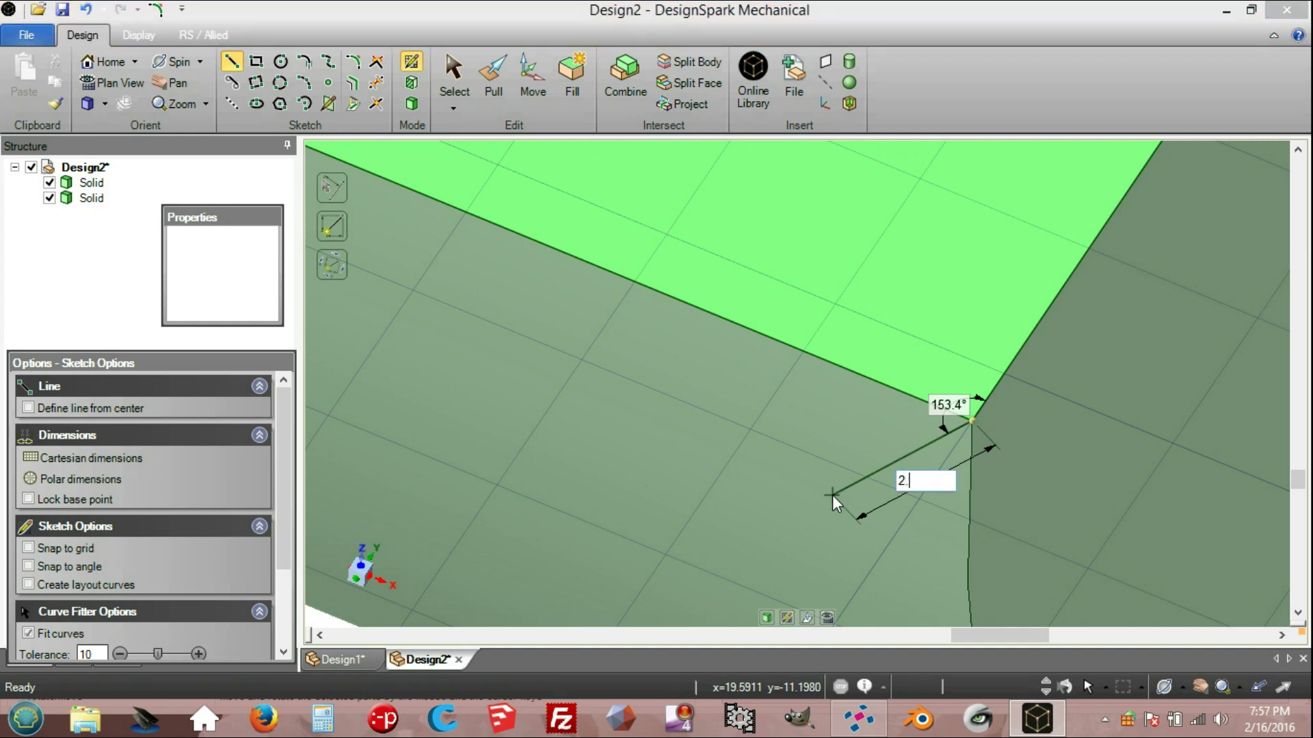
type("25")
key("Tab")
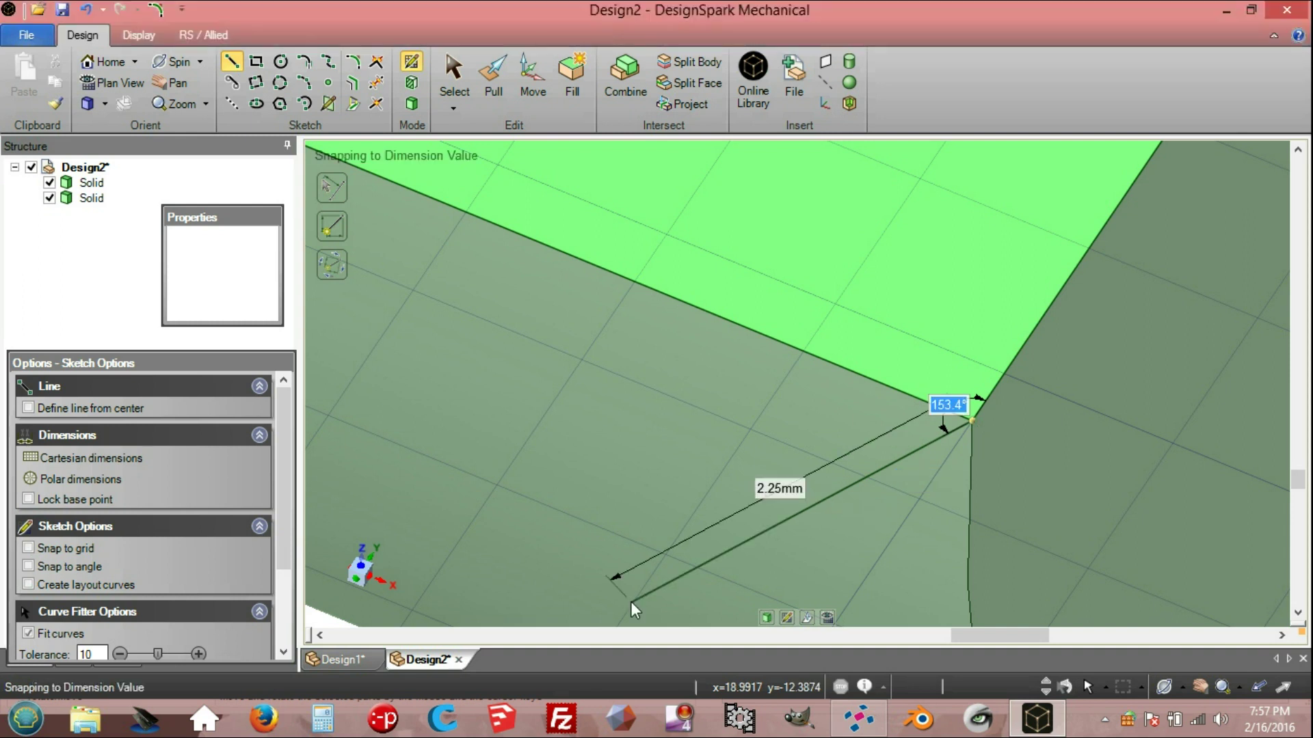
type("150")
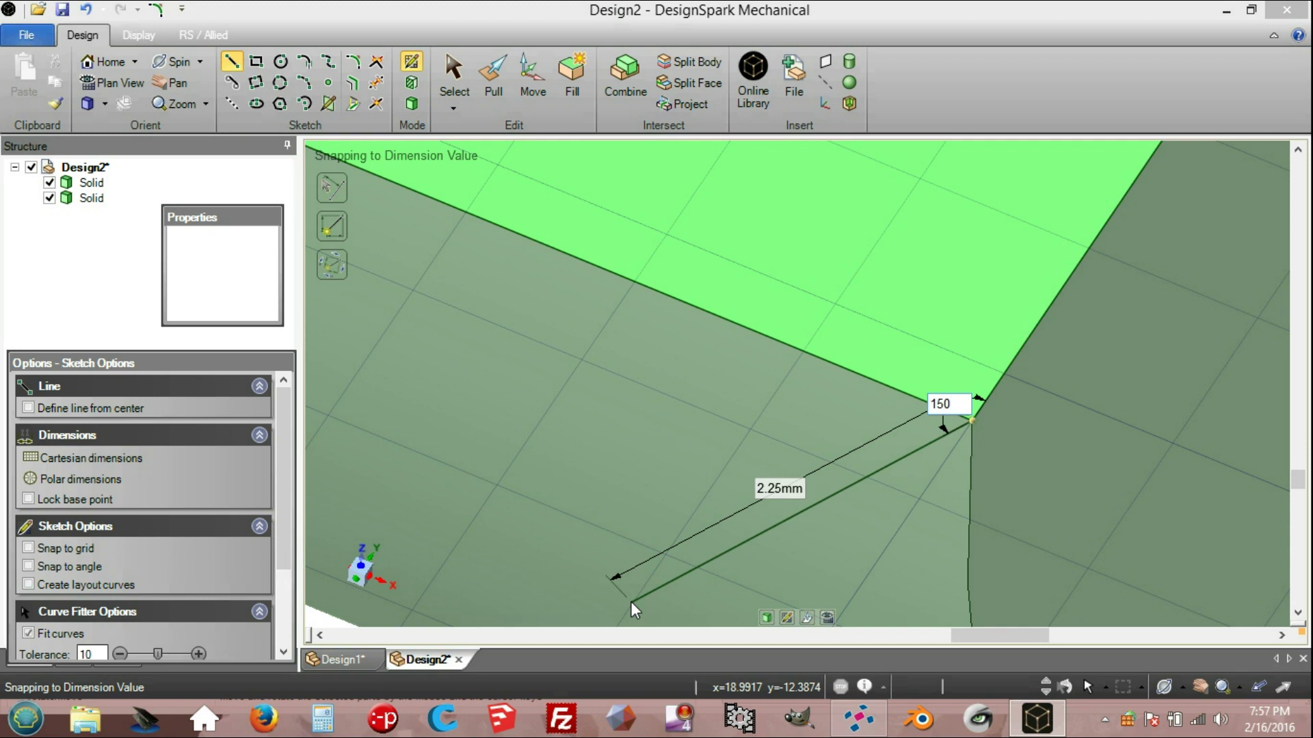
key("Return")
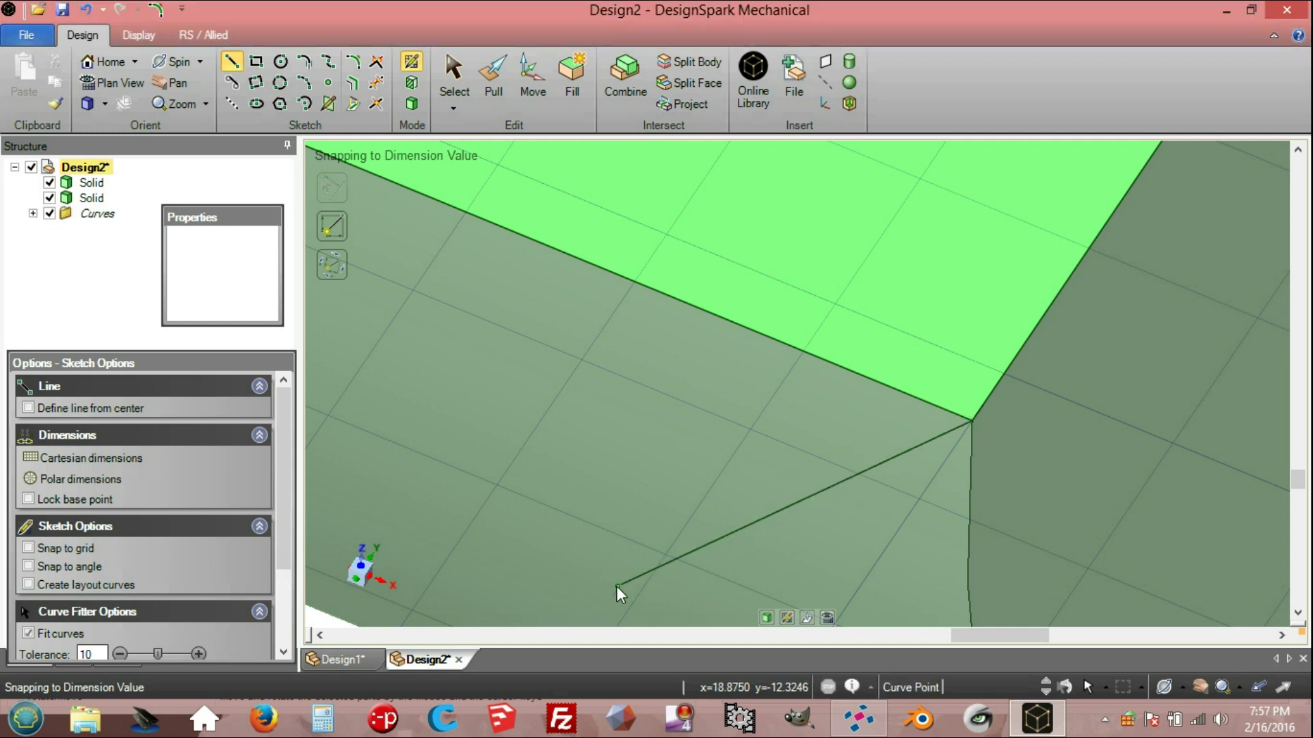
- Complete the triangle with a 2.25 mm line at 60° from the first line's free end and a closing line along the cylinder edge
scroll(616, 586, "down", 4)
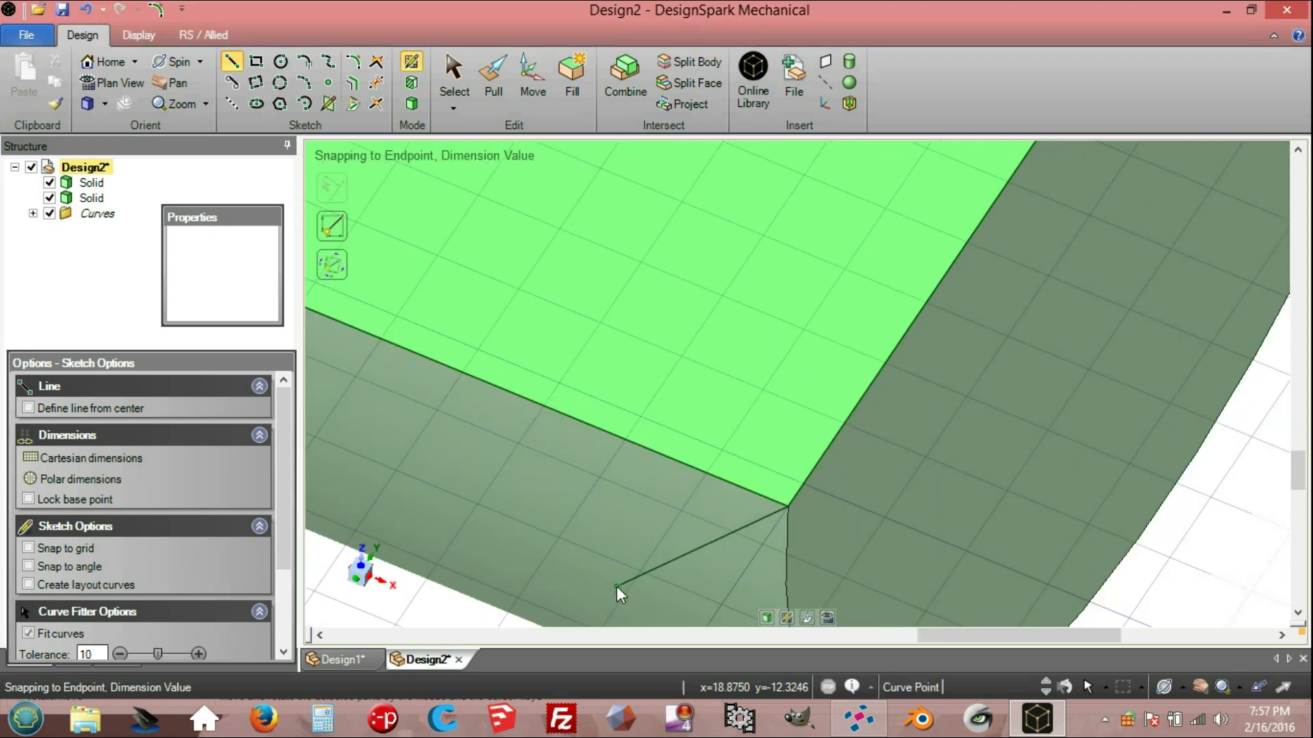
left_click(617, 585)
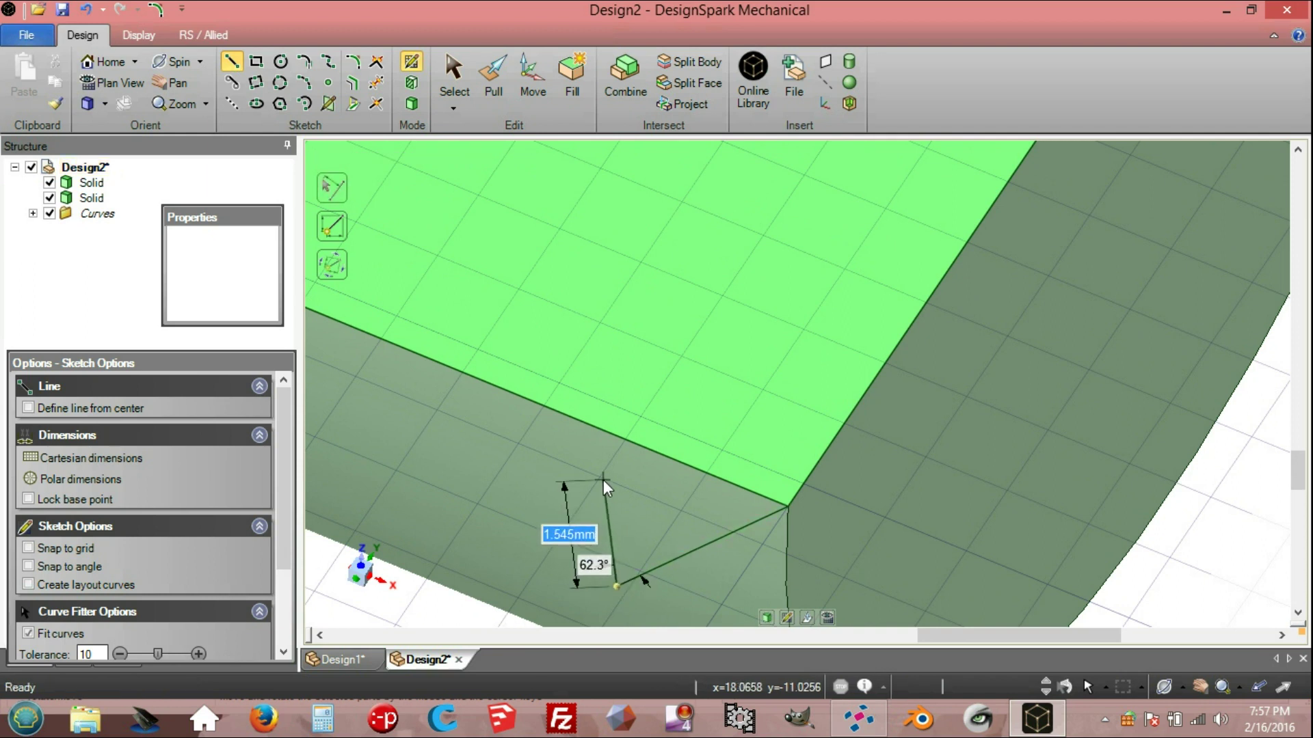
type("2.")
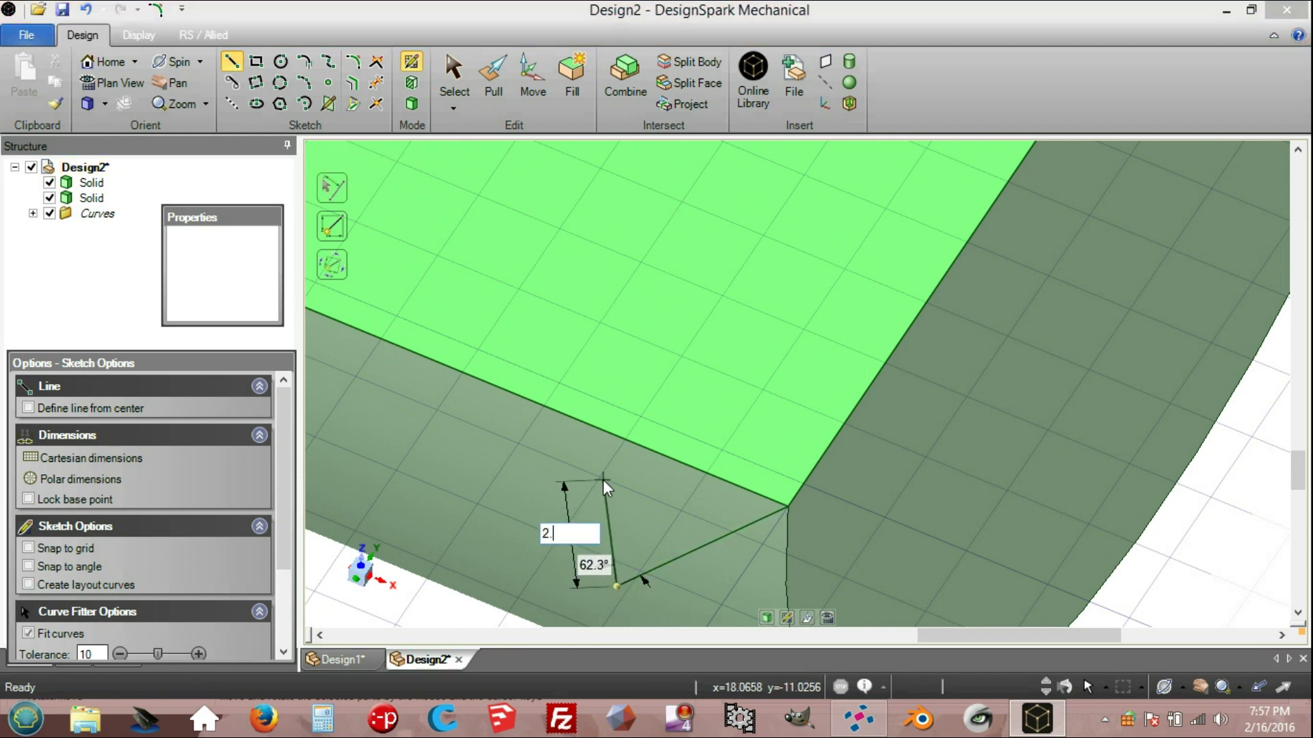
type("25")
key("Tab")
type("66")
key("Return")
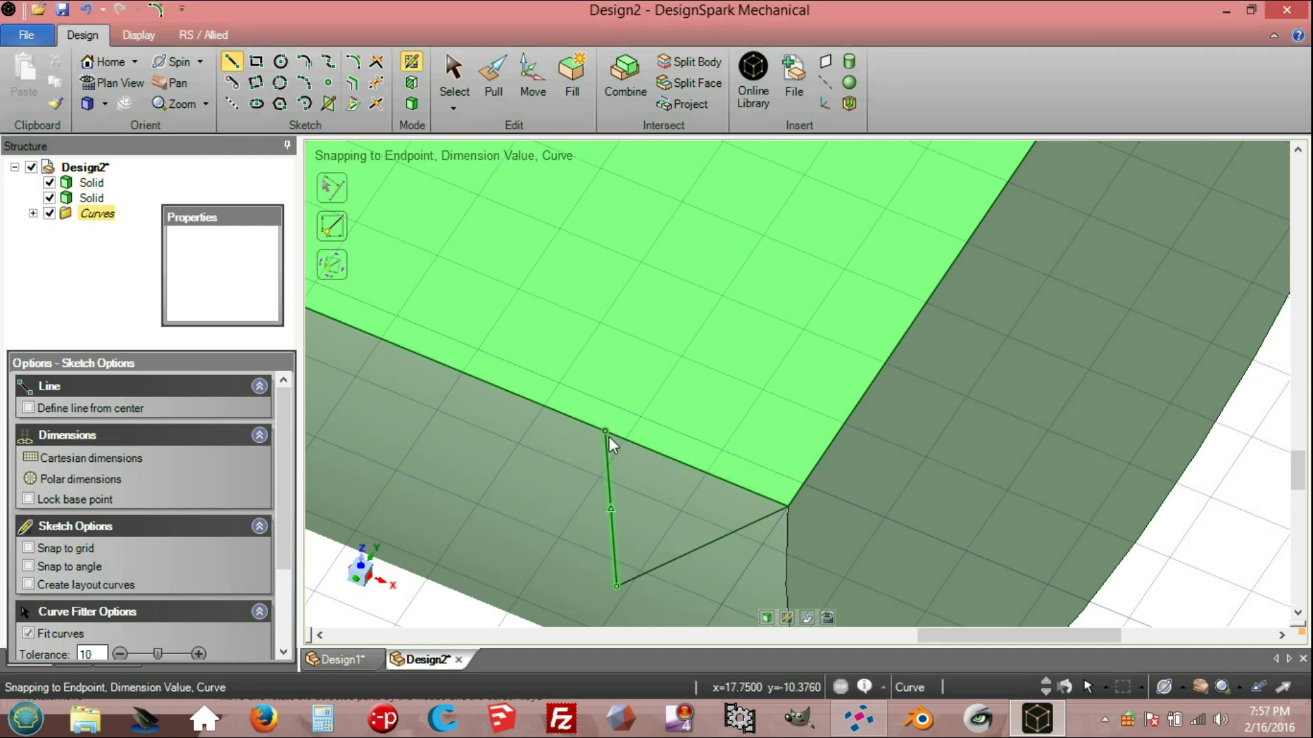
left_click(605, 431)
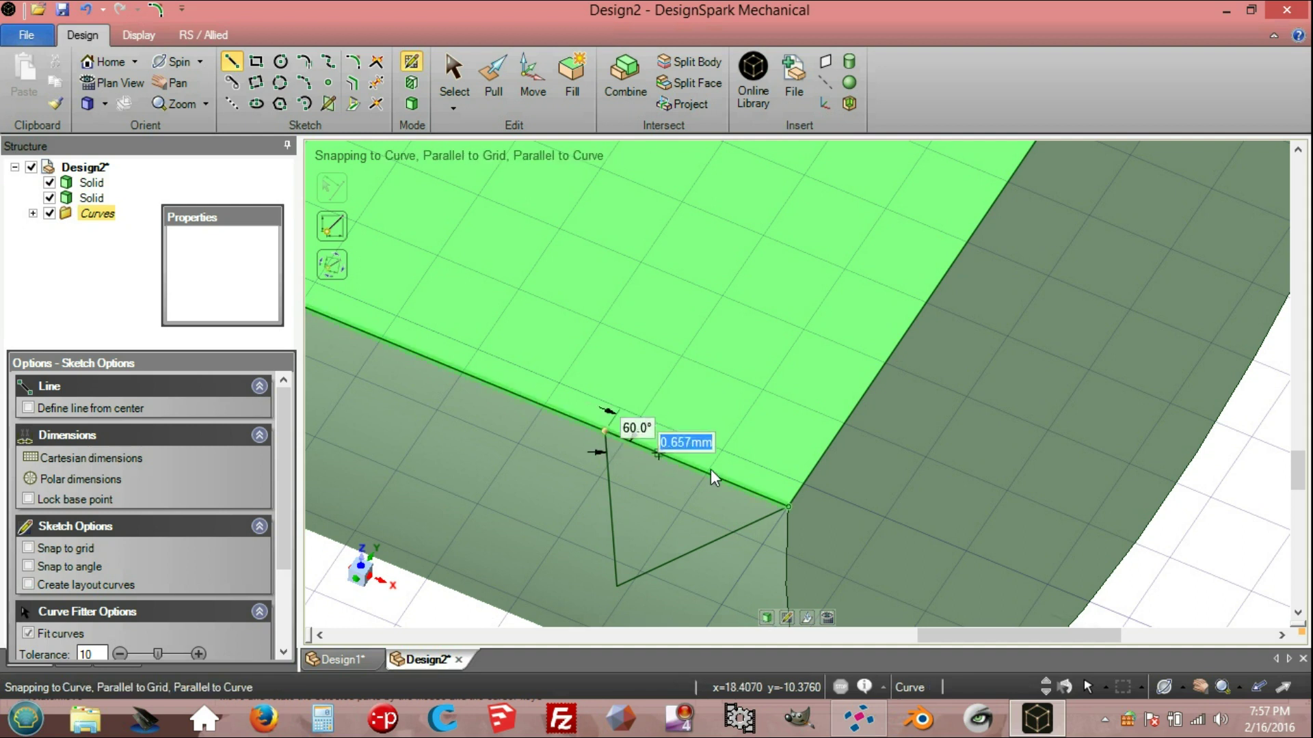
left_click(789, 511)
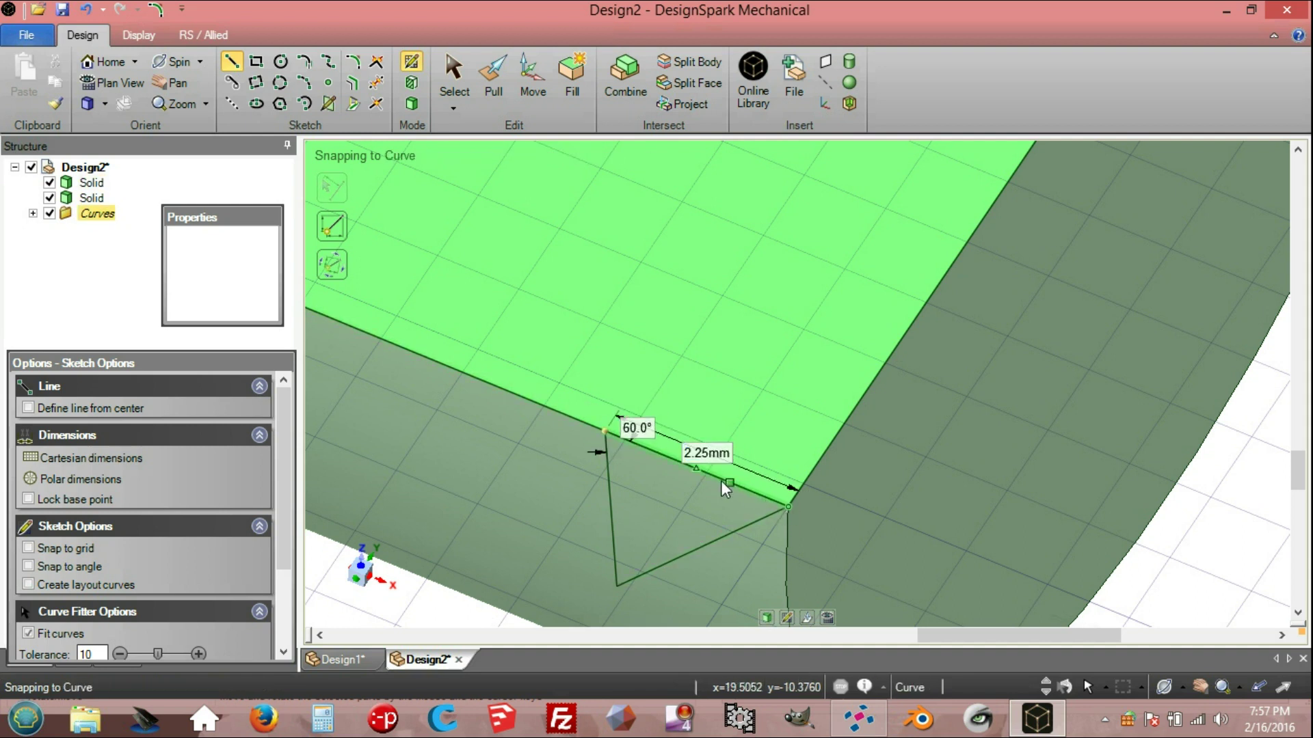
- Draw a 1.624 mm perpendicular line from the midpoint of the triangle's edge-side line toward its tip
left_click(695, 469)
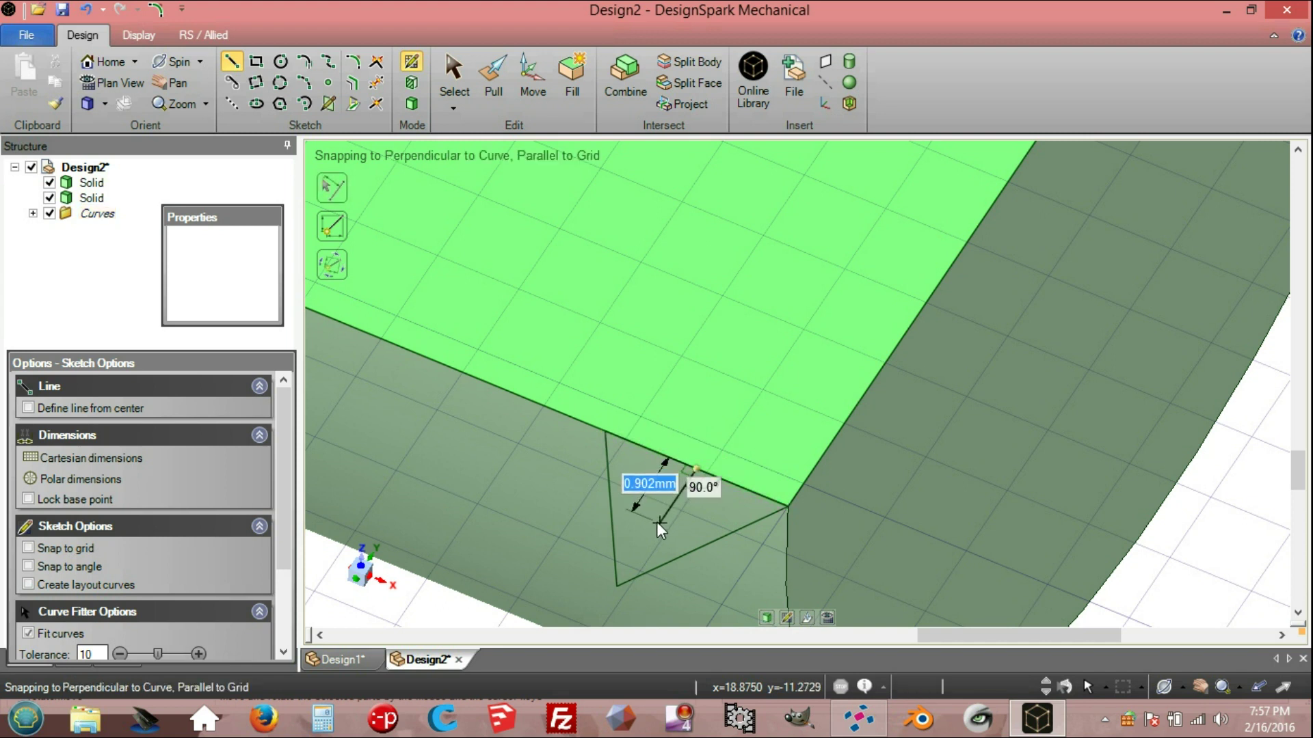
type("1")
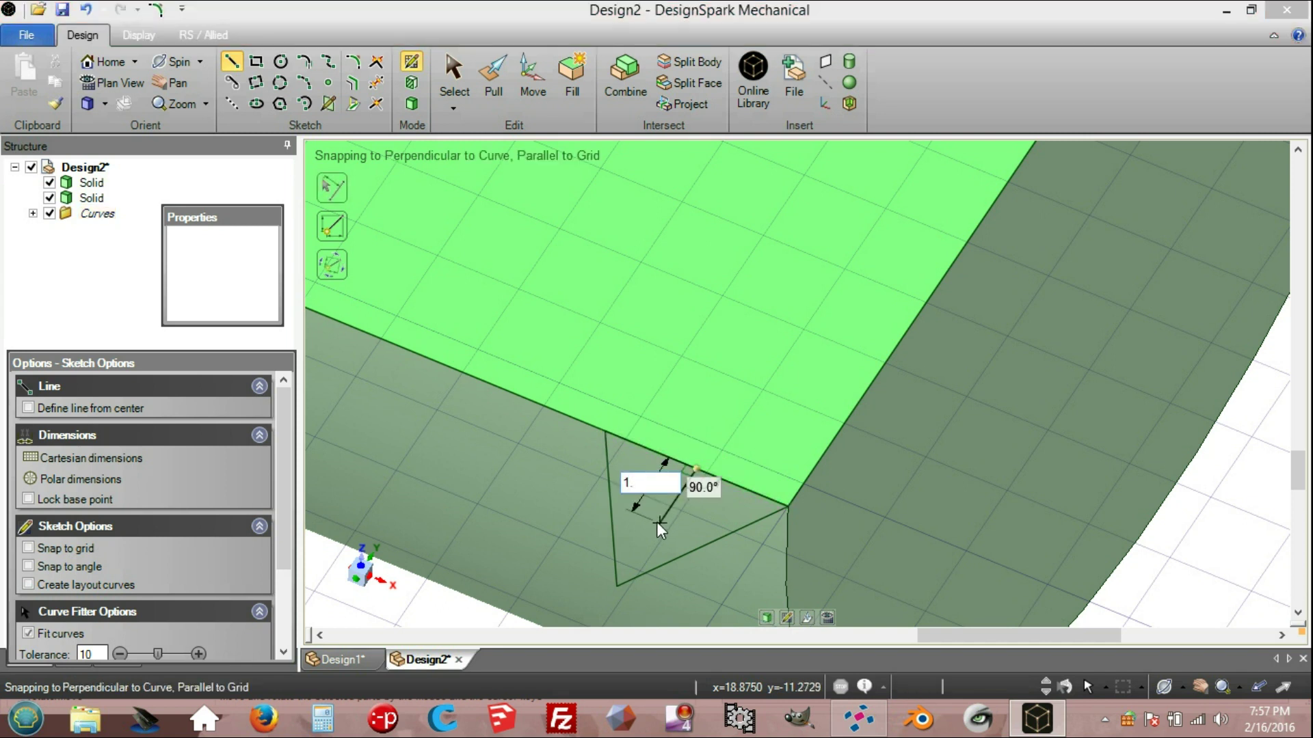
type(".624")
key("Return")
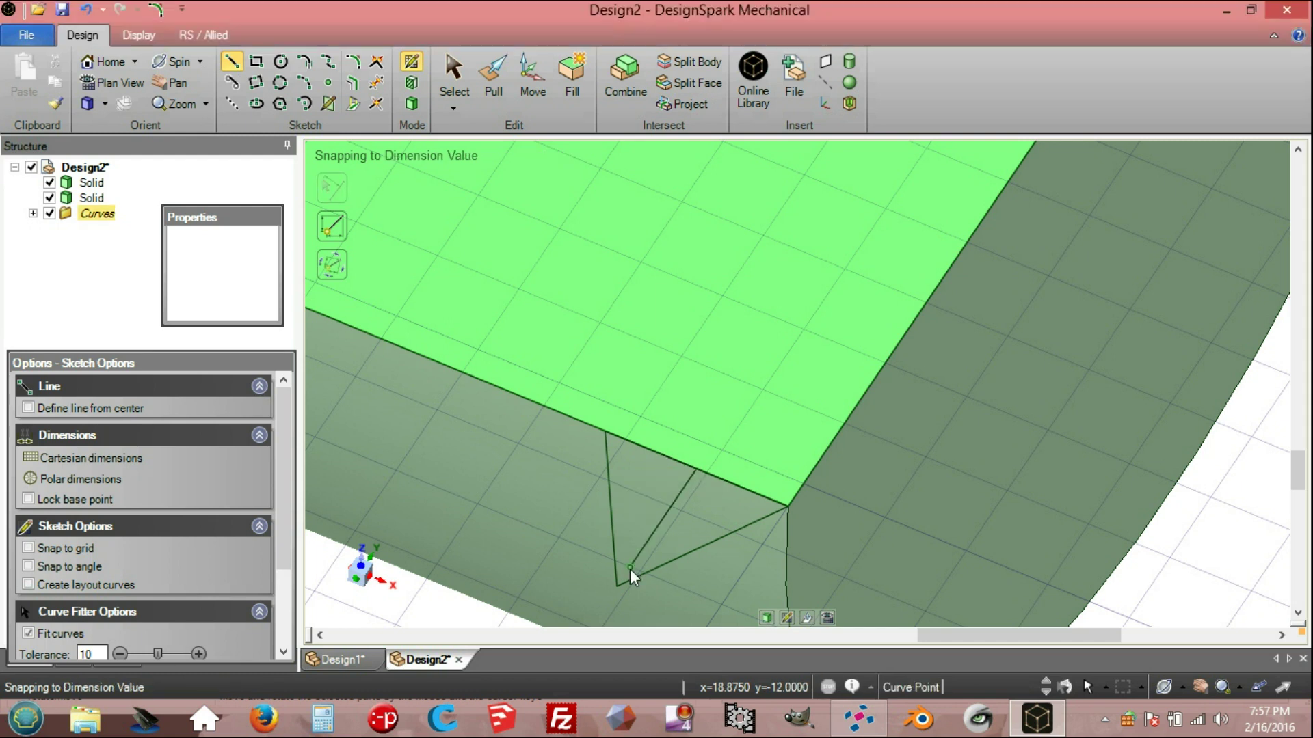
- Draw lines from the perpendicular's free end to both slanted sides of the triangle, parallel to its base, and finish line sketching
left_click(630, 570)
scroll(636, 588, "up", 5)
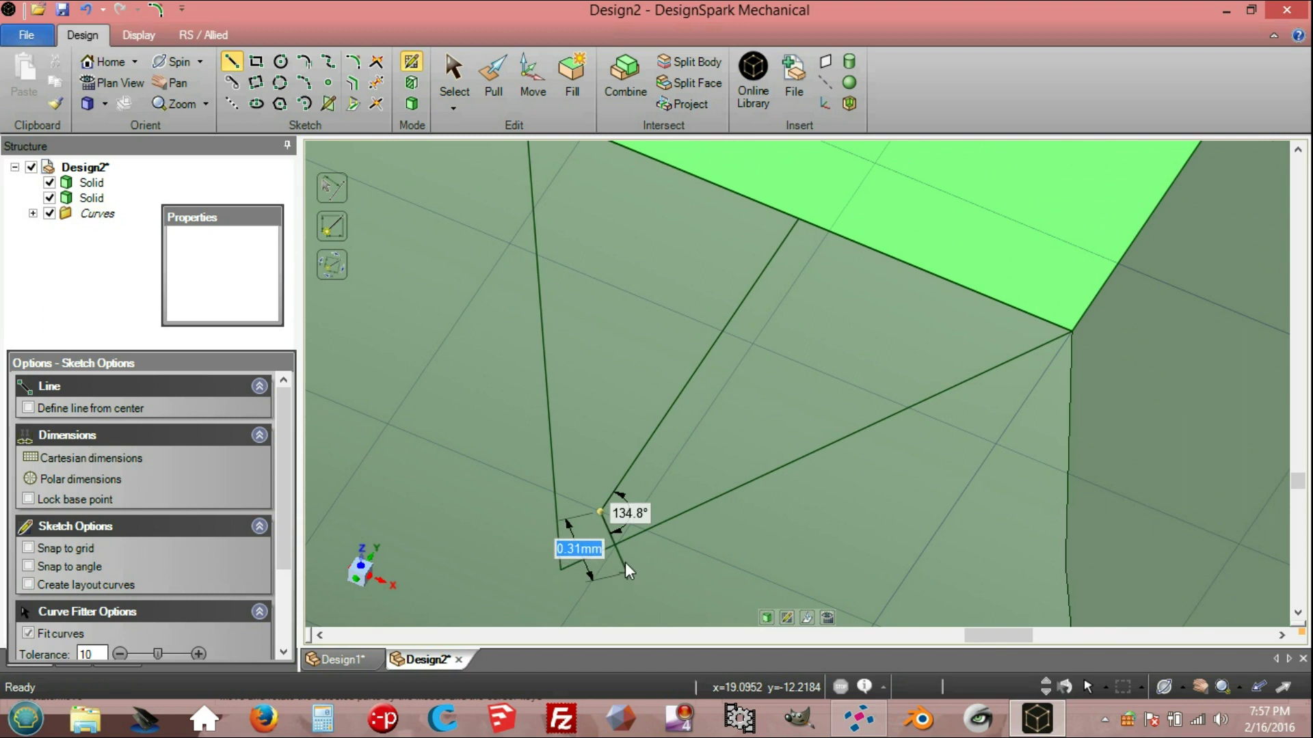
scroll(633, 540, "up", 3)
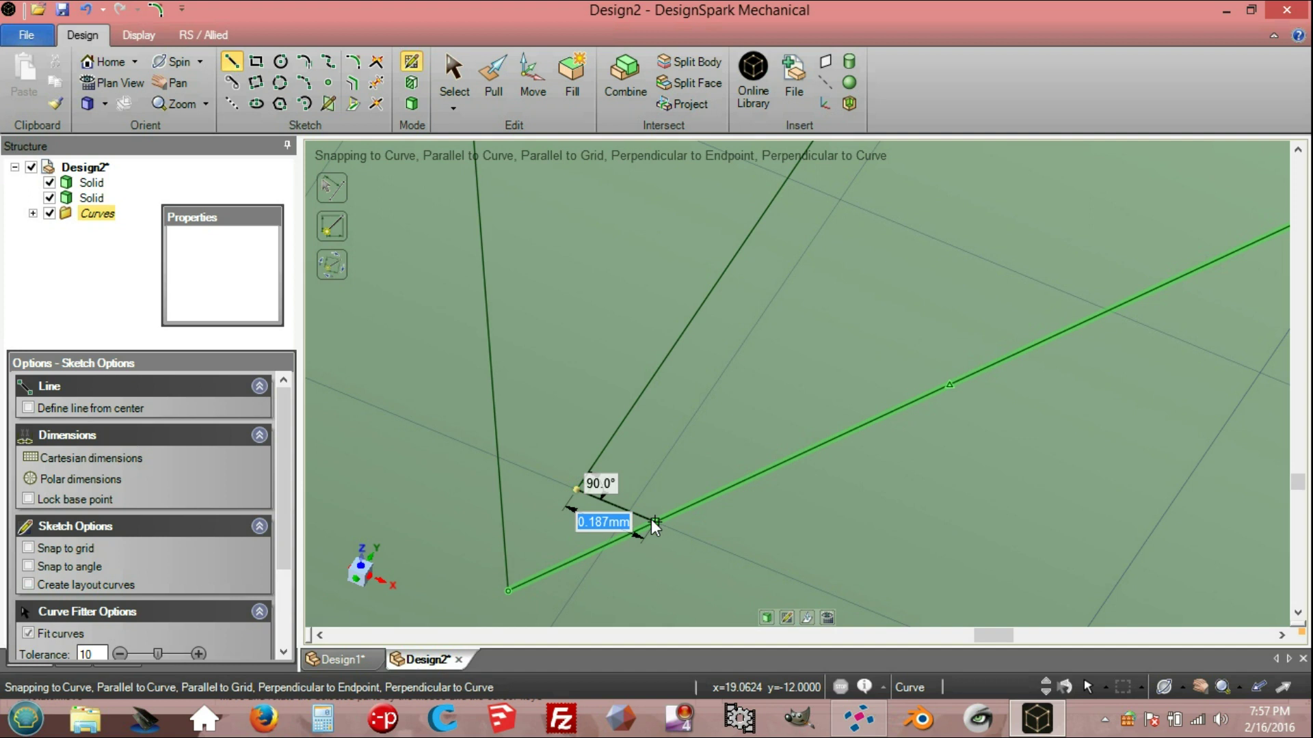
left_click(651, 519)
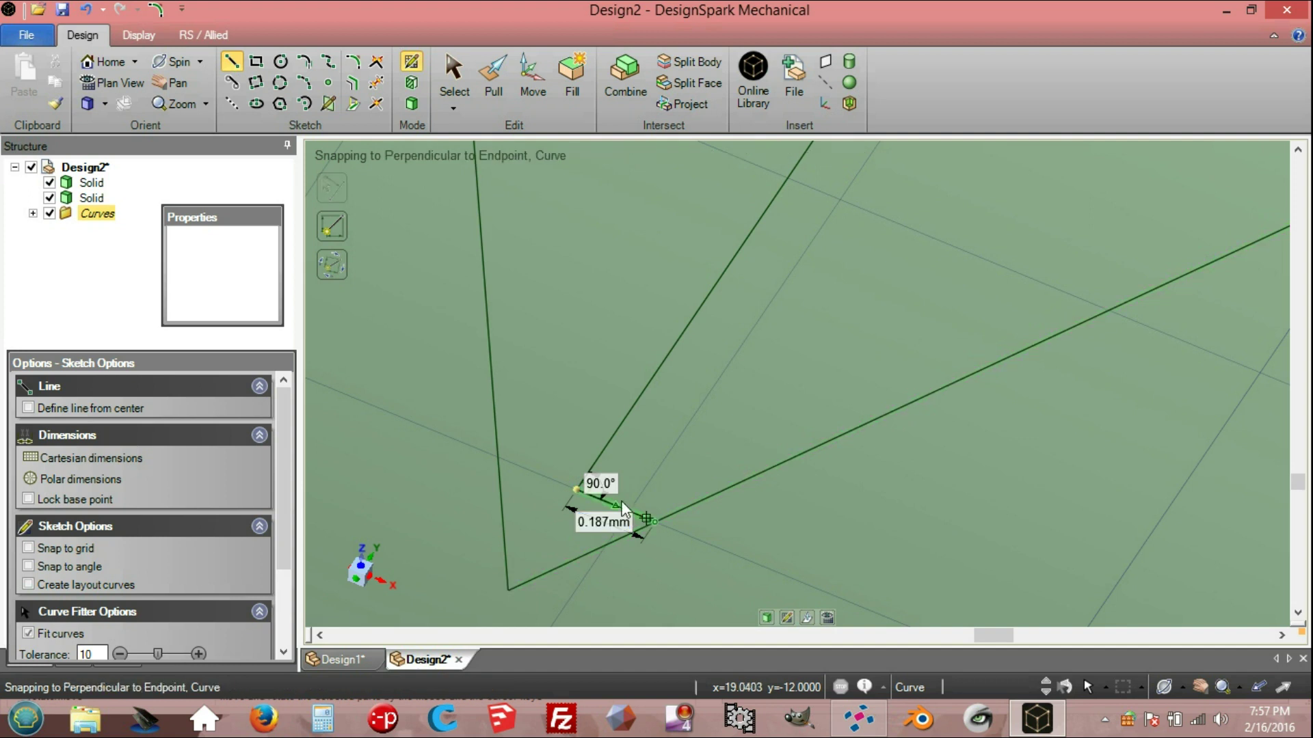
left_click(577, 490)
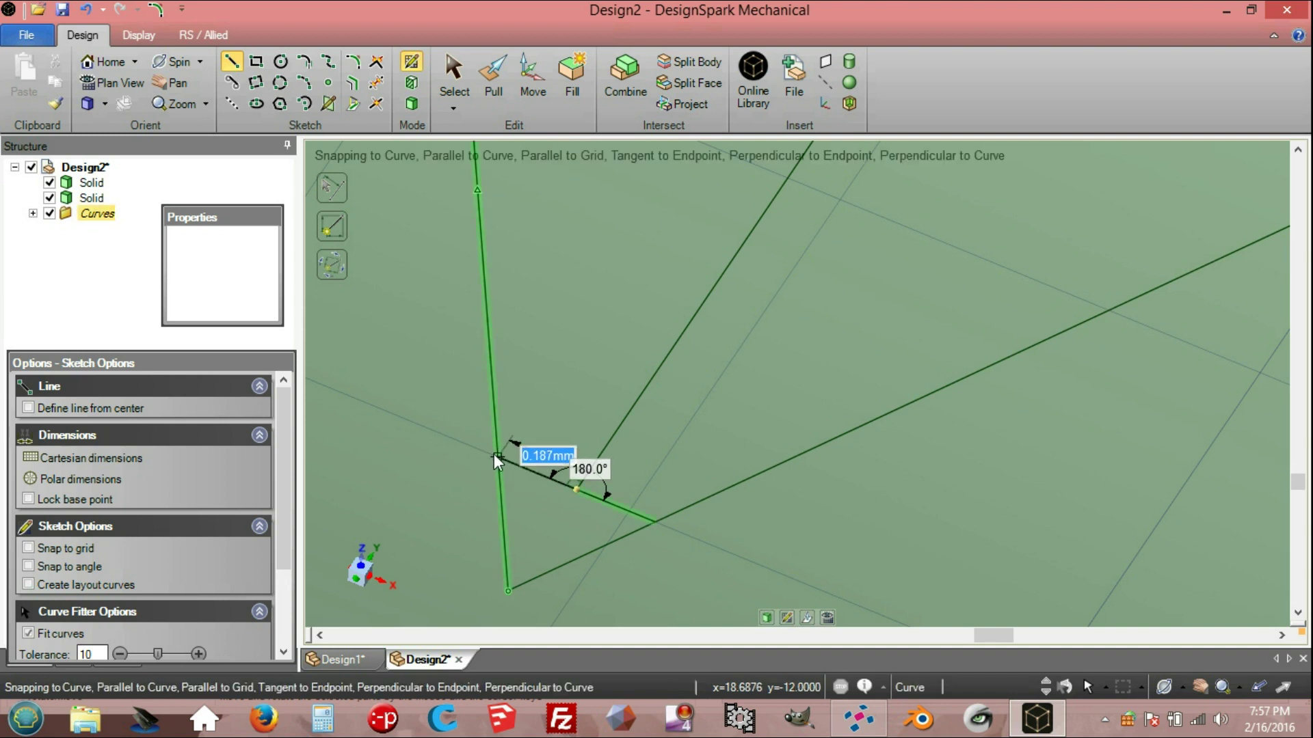
left_click(496, 456)
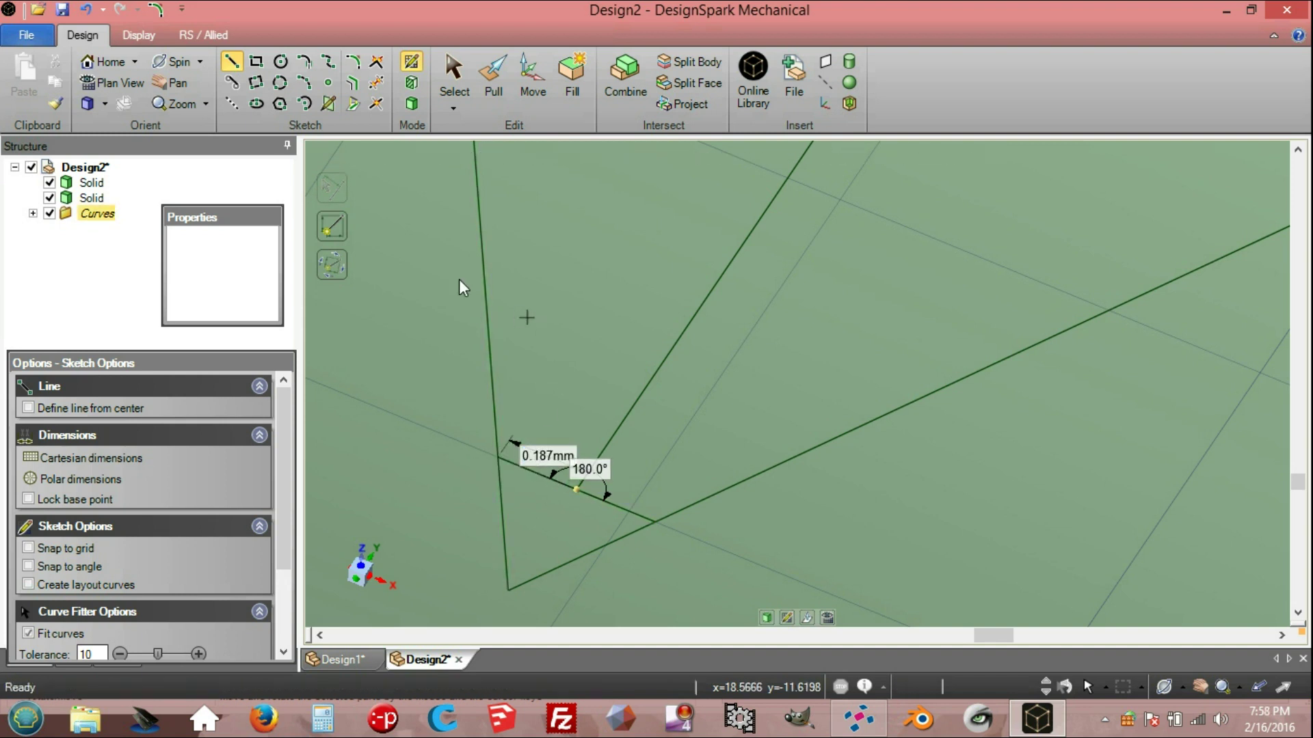
left_click(370, 87)
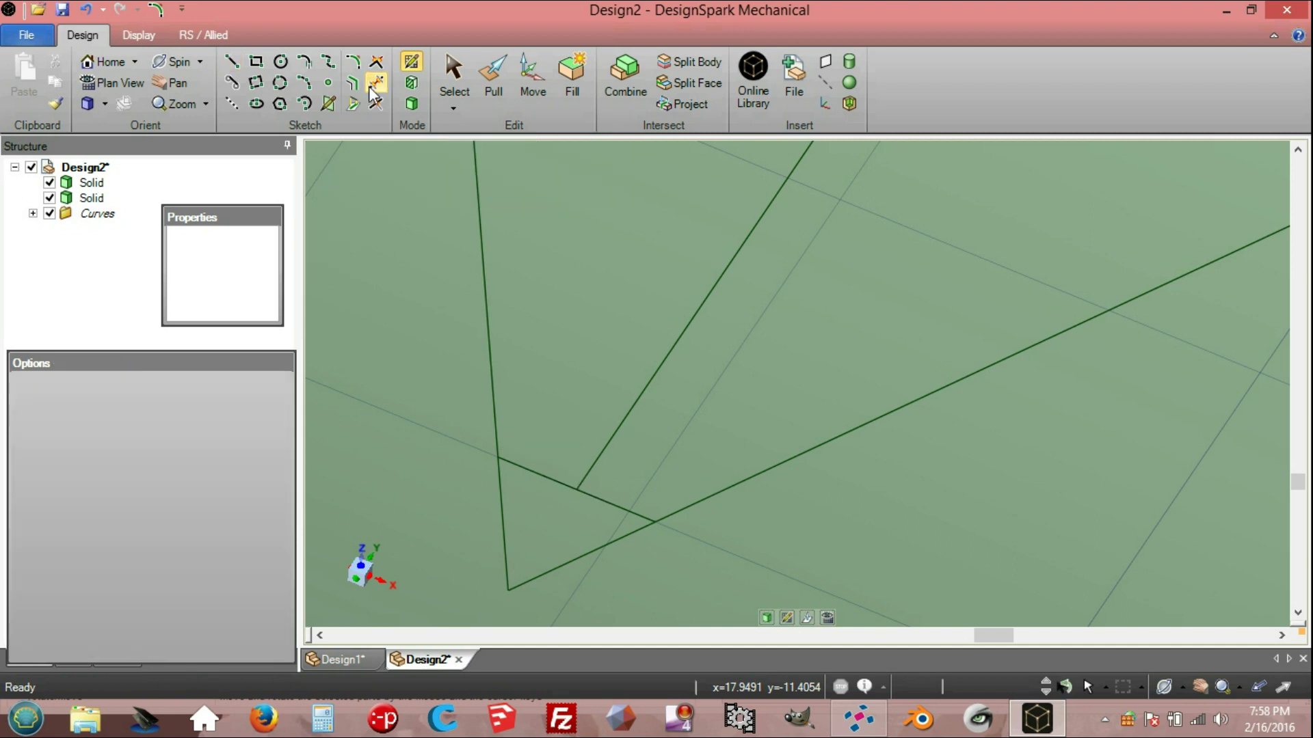
- Trim away both sides of the triangle's tip beyond the short parallel line, and trim the perpendicular construction line
left_click(504, 513)
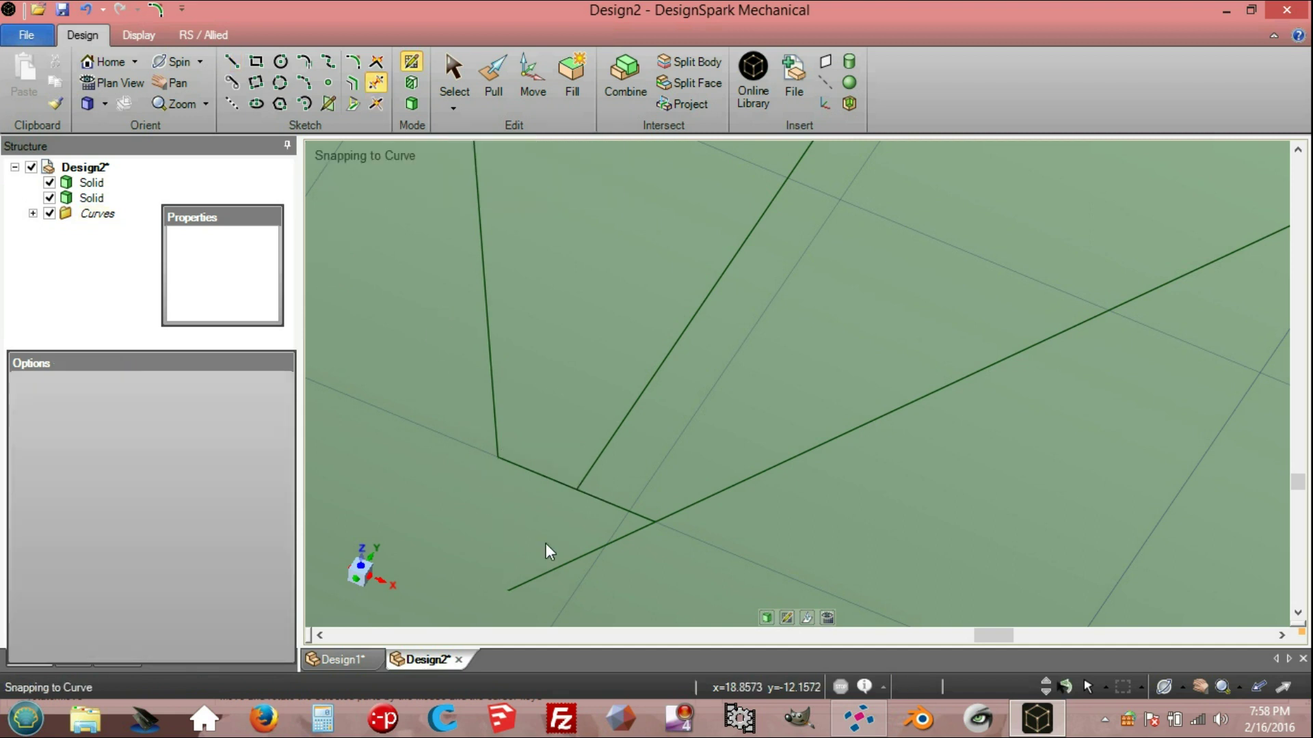
left_click(569, 559)
left_click(608, 443)
scroll(608, 433, "up", 2)
mouse_move(608, 443)
middle_mouse_down()
mouse_move(685, 357)
mouse_move(743, 327)
middle_mouse_up()
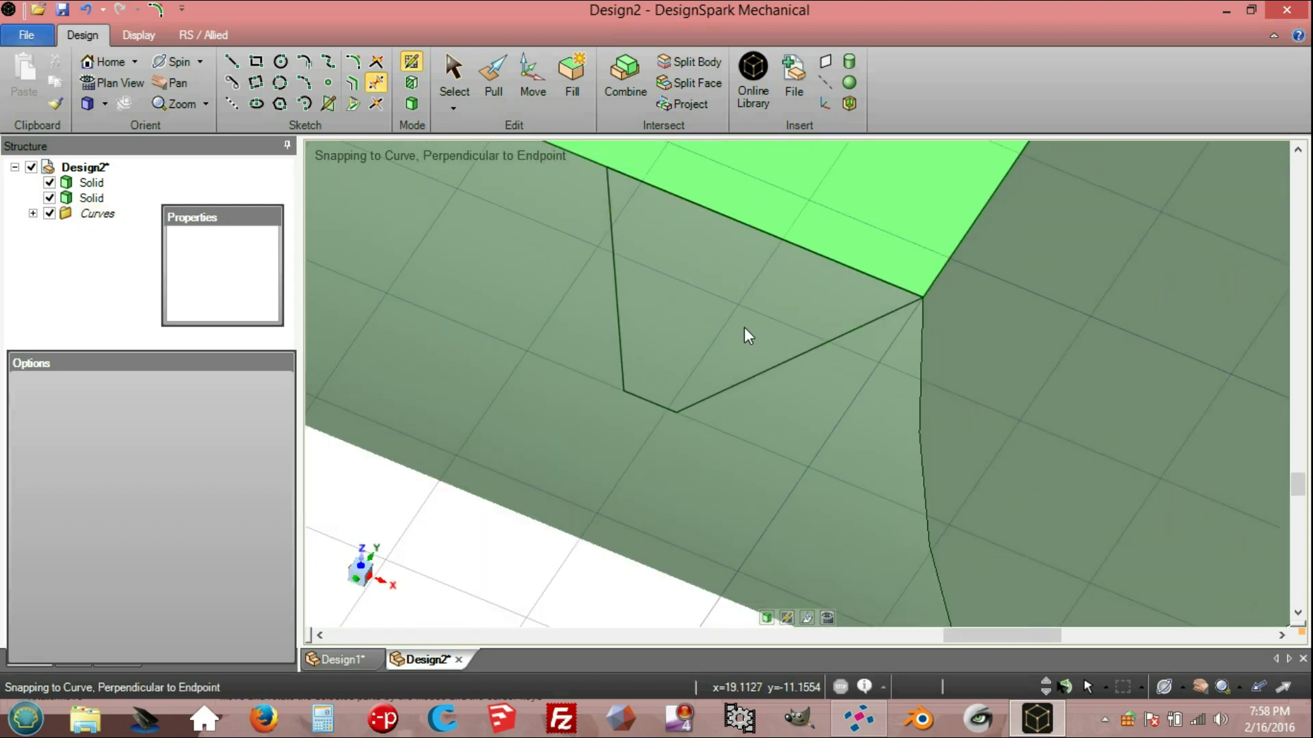
- Draw a 0.75 mm line outward from the thread profile's corner at the shank's end, in line with the cylinder edge
left_click(229, 60)
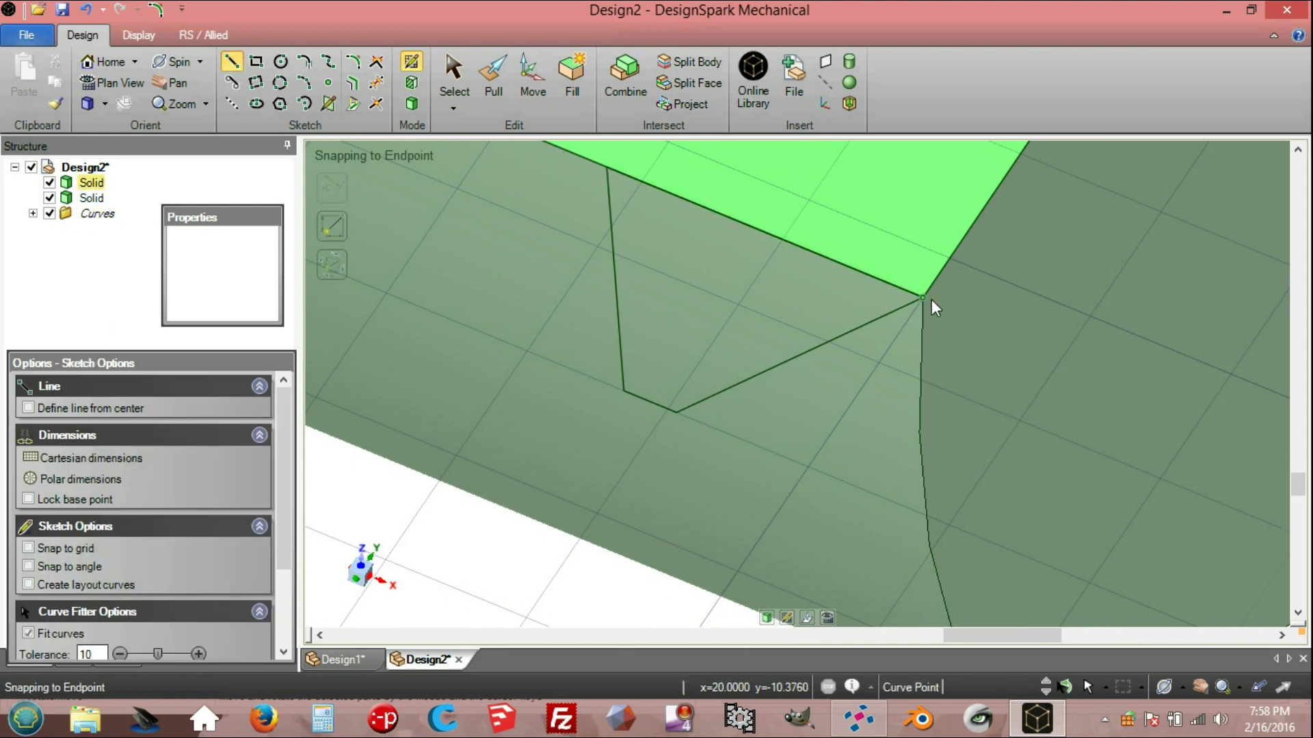
left_click(930, 300)
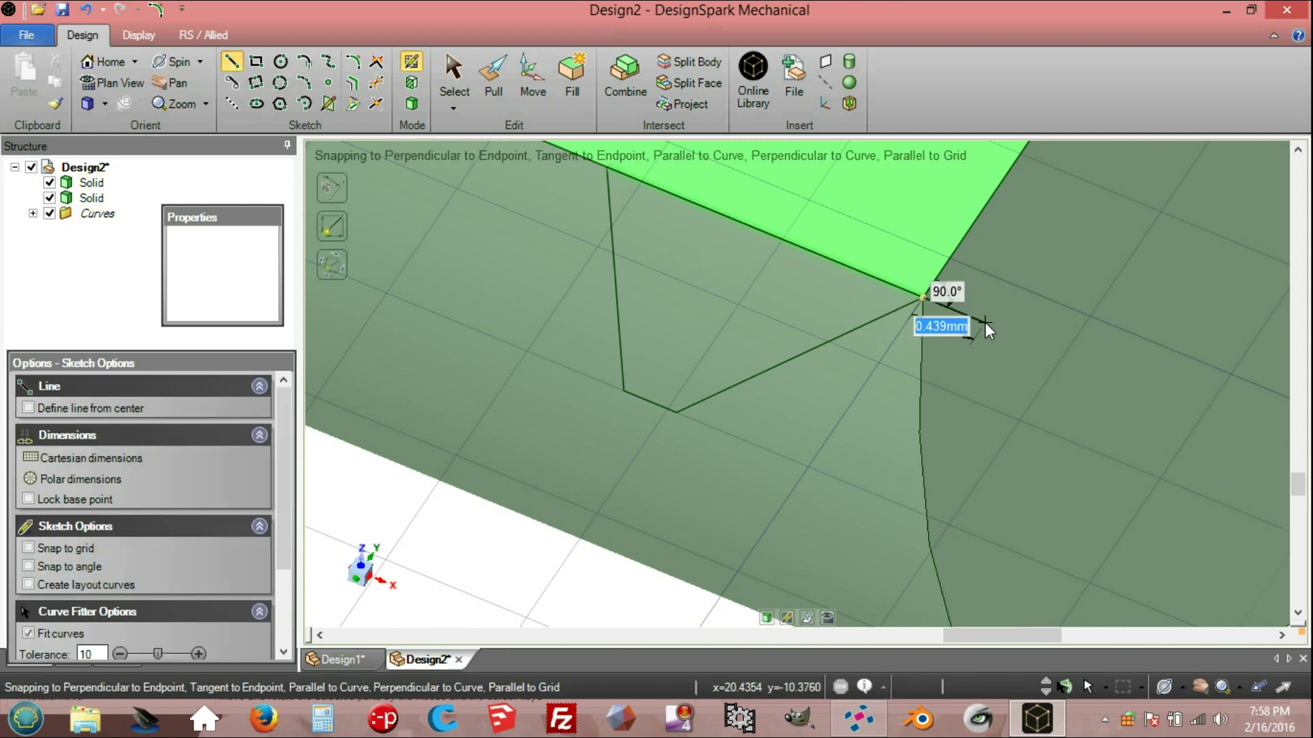
type("0")
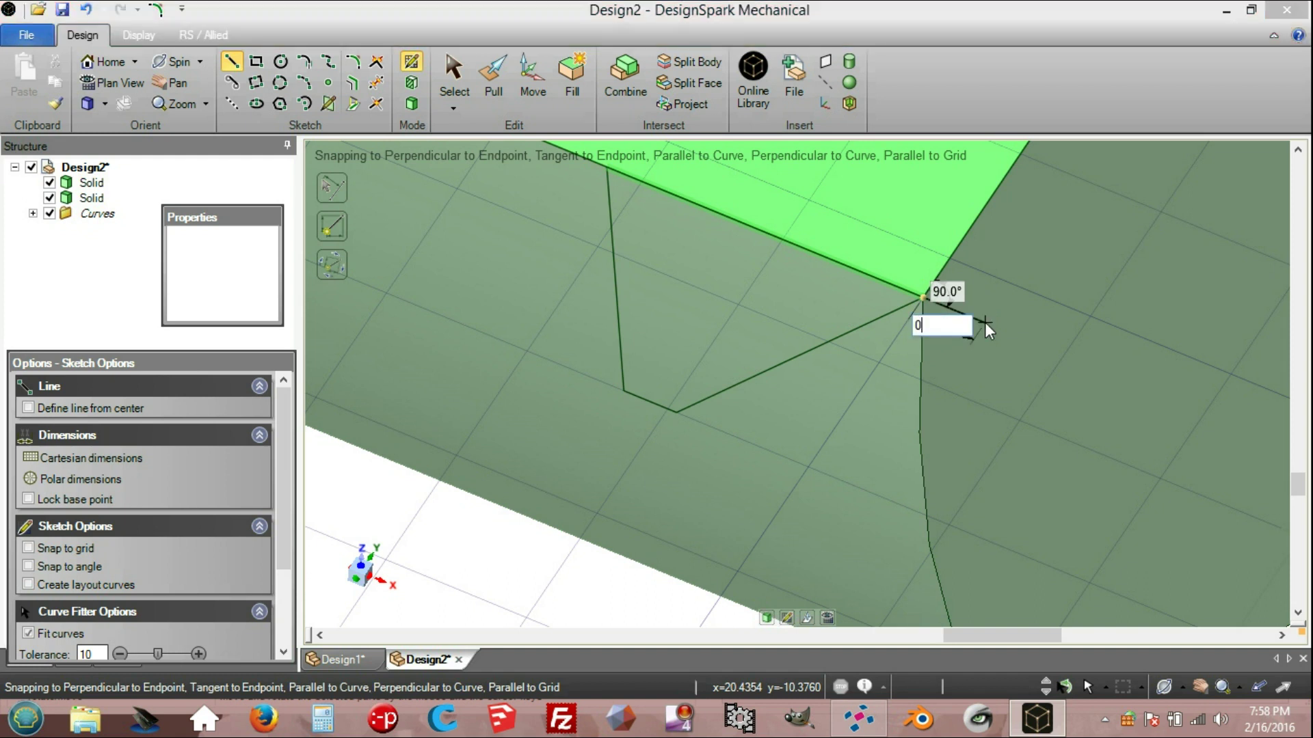
type(".75")
key("Return")
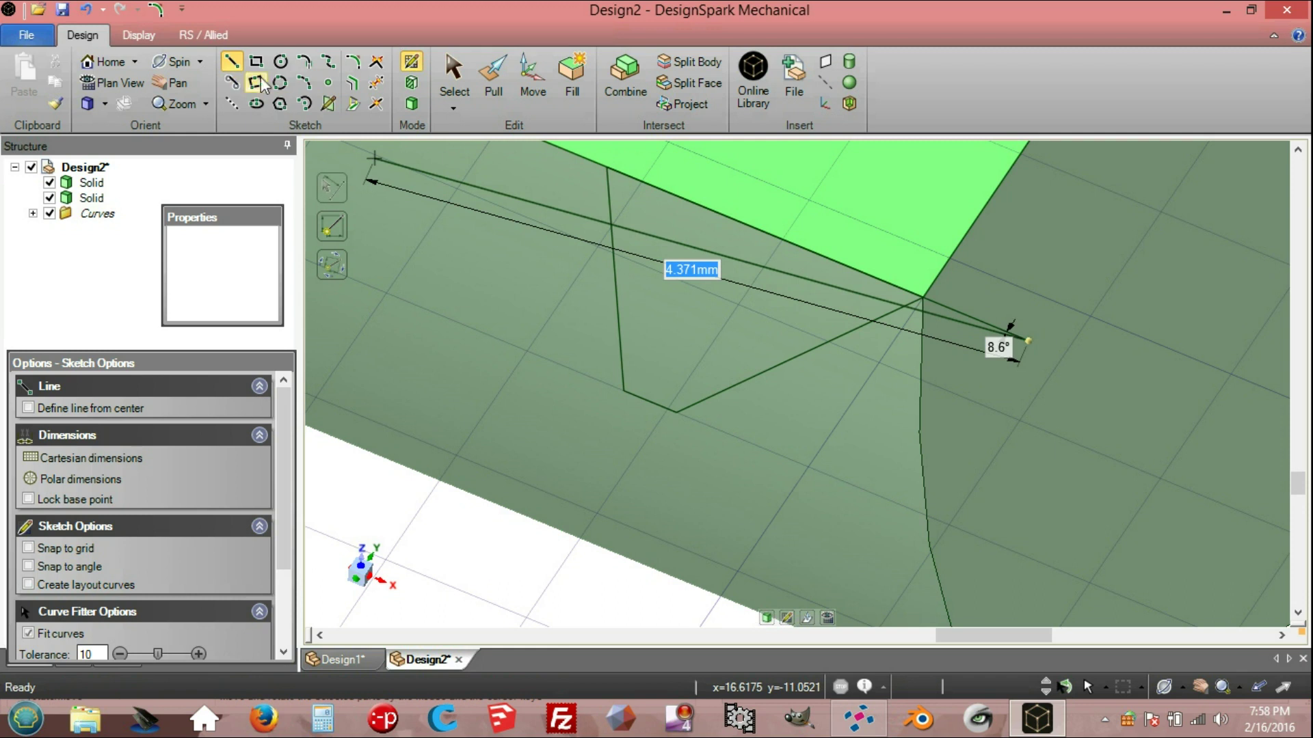
- Draw a three-point arc of 0.433 mm radius spanning 120° between the endpoints of the 0.75 mm line
left_click(306, 84)
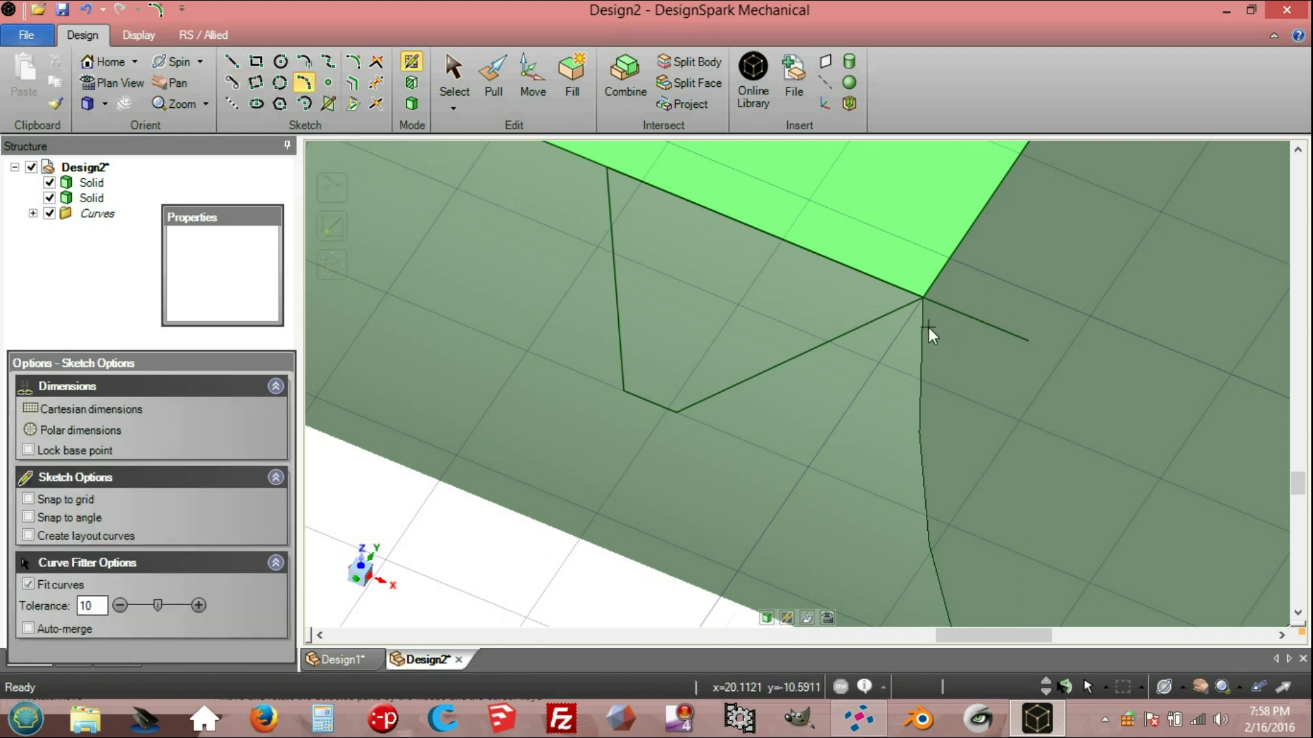
left_click(921, 298)
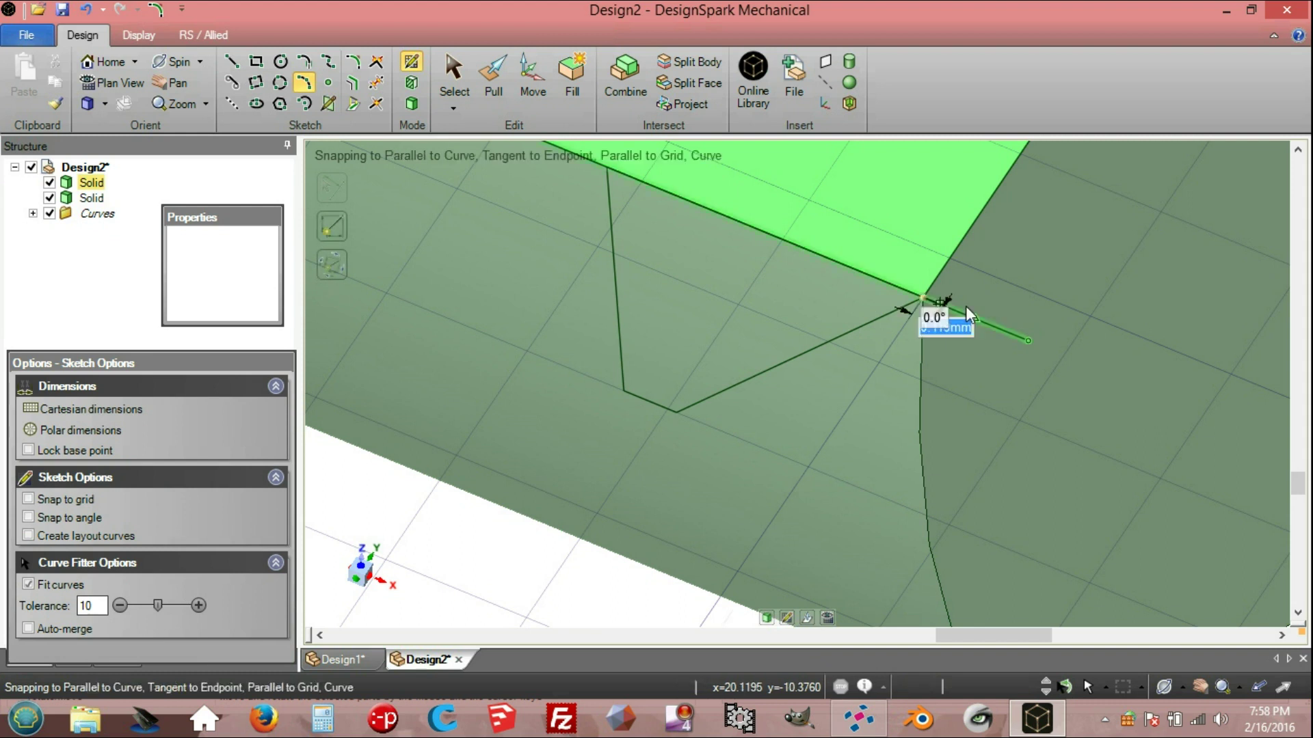
left_click(1027, 339)
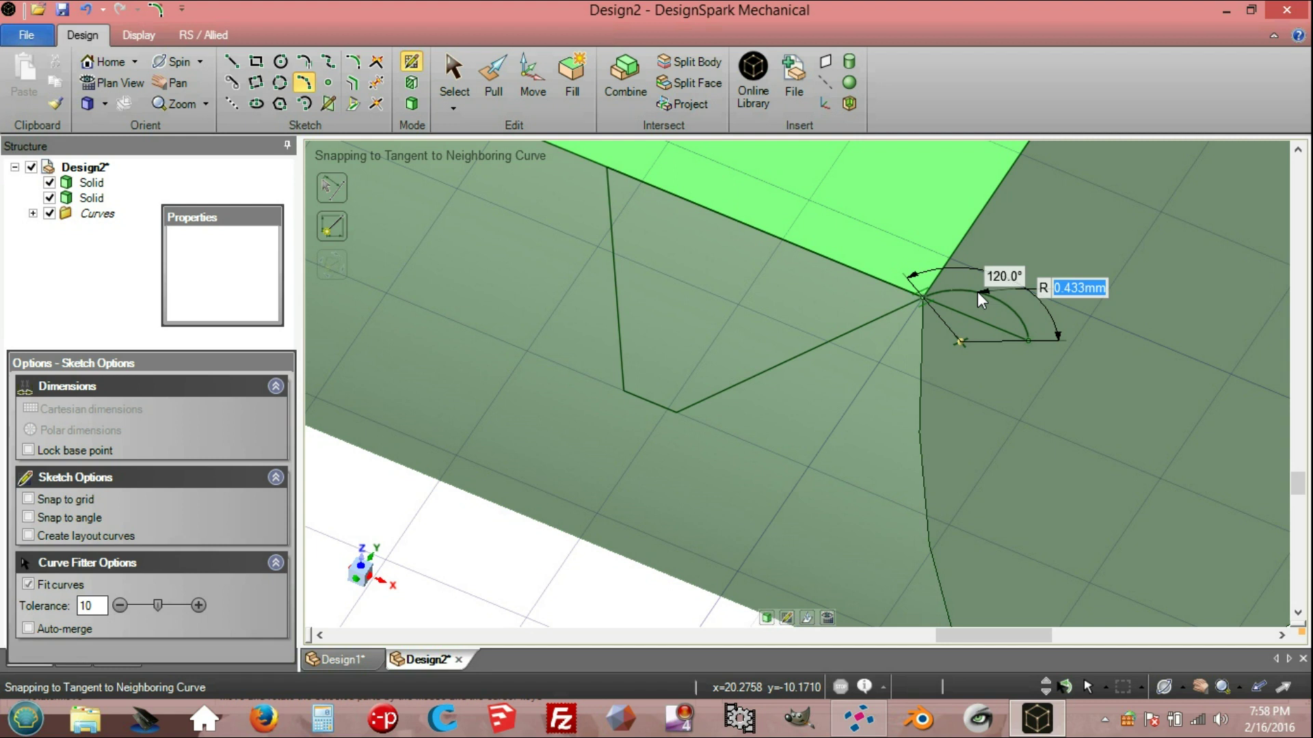
left_click(978, 291)
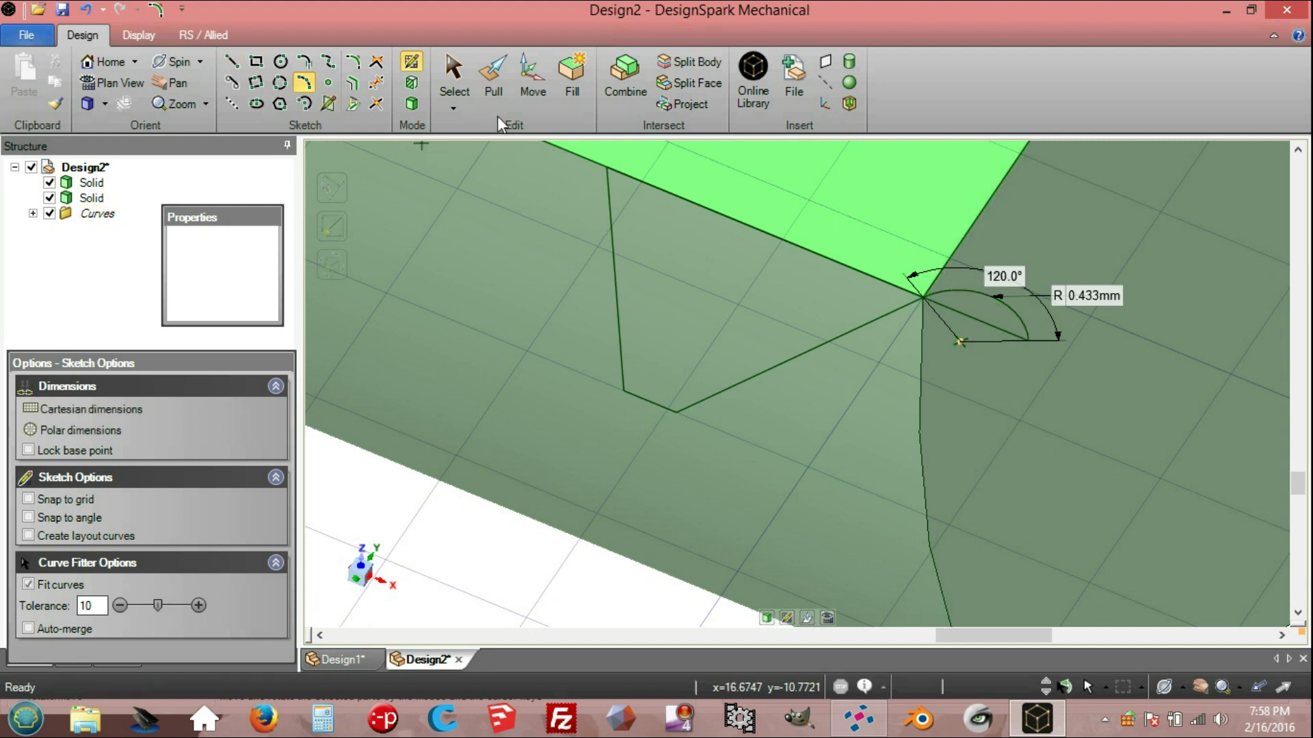
- Select the connected sketch curves of the thread profile and the arc segment, and fill them into surfaces
left_click(454, 81)
left_click(822, 349)
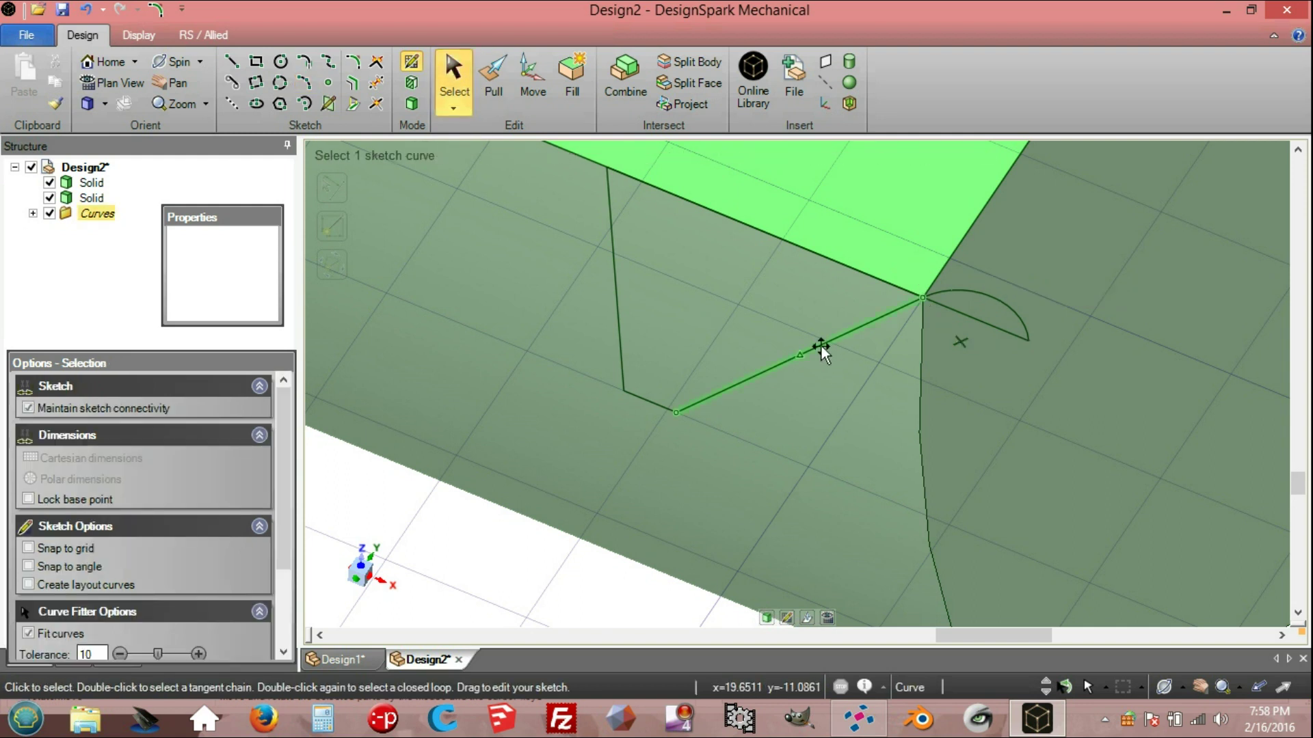
double_click(822, 346)
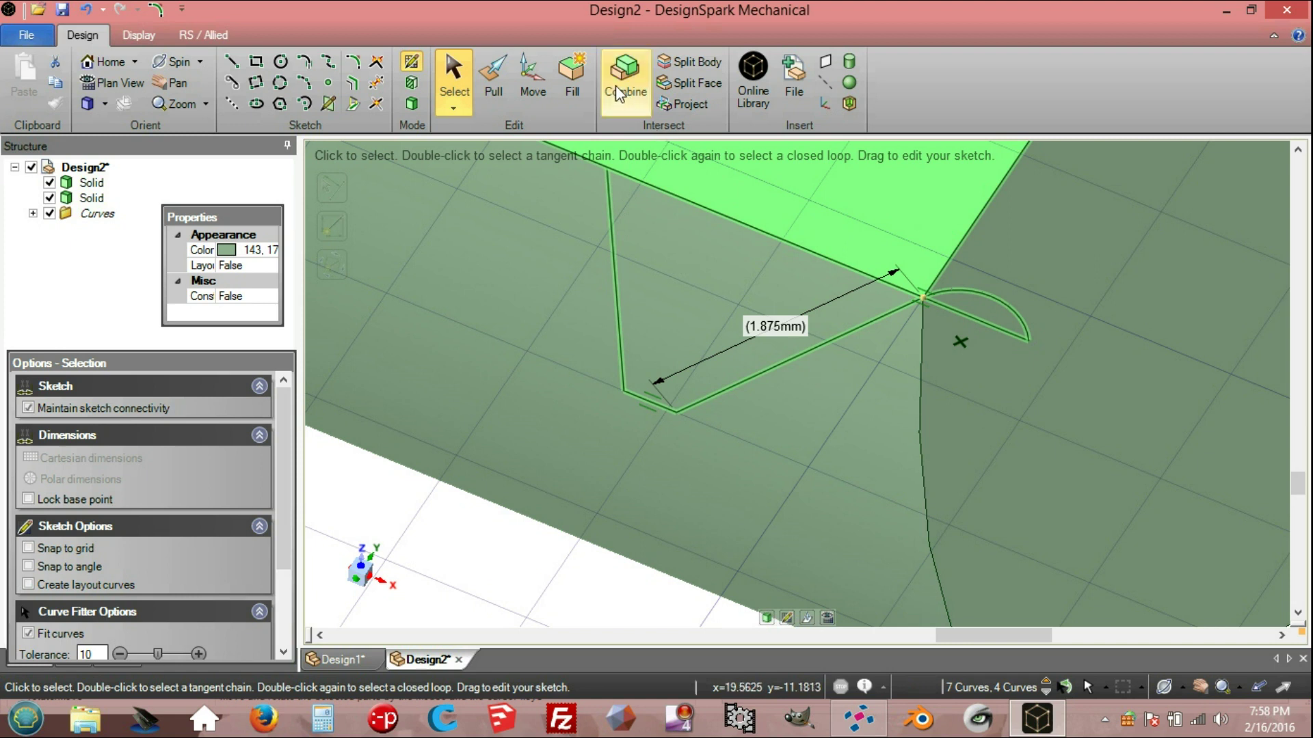
left_click(571, 80)
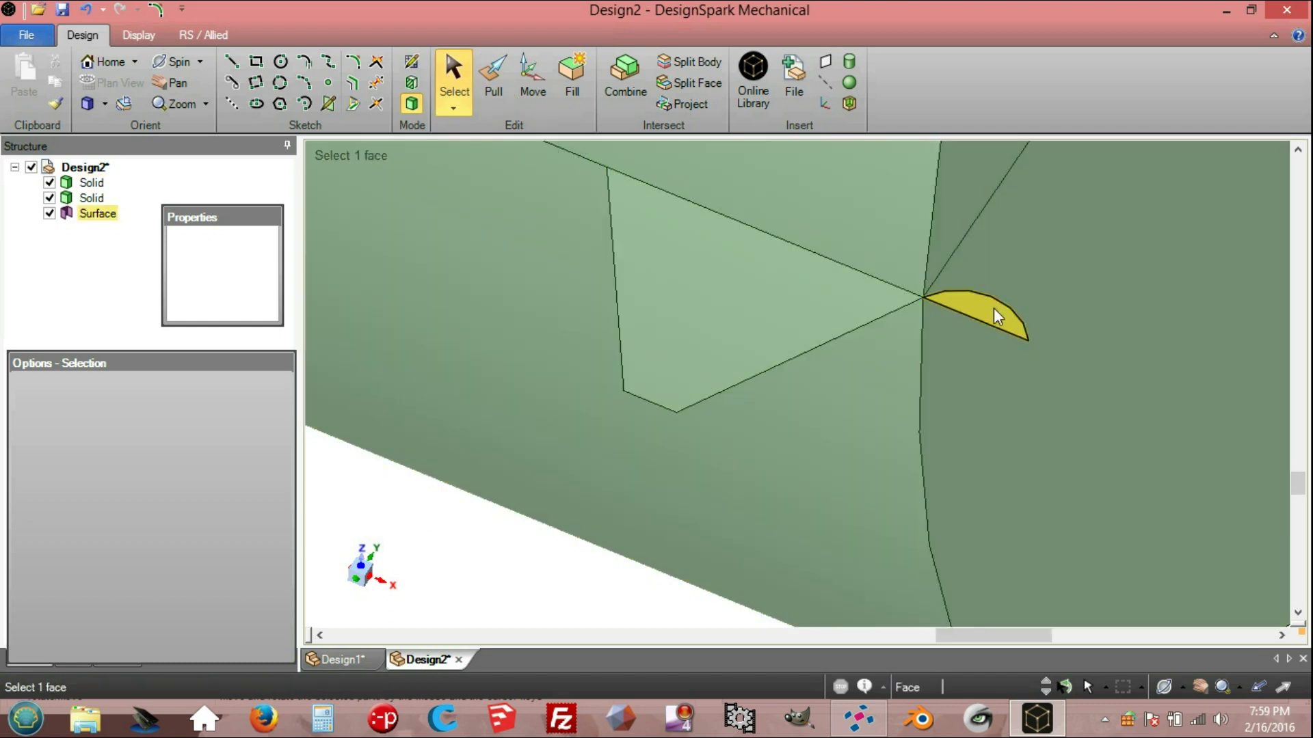
- Revolve the arc-shaped face around the shank cylinder as a right-handed helix with a height of 23 mm and a 3 mm pitch
left_click(994, 309)
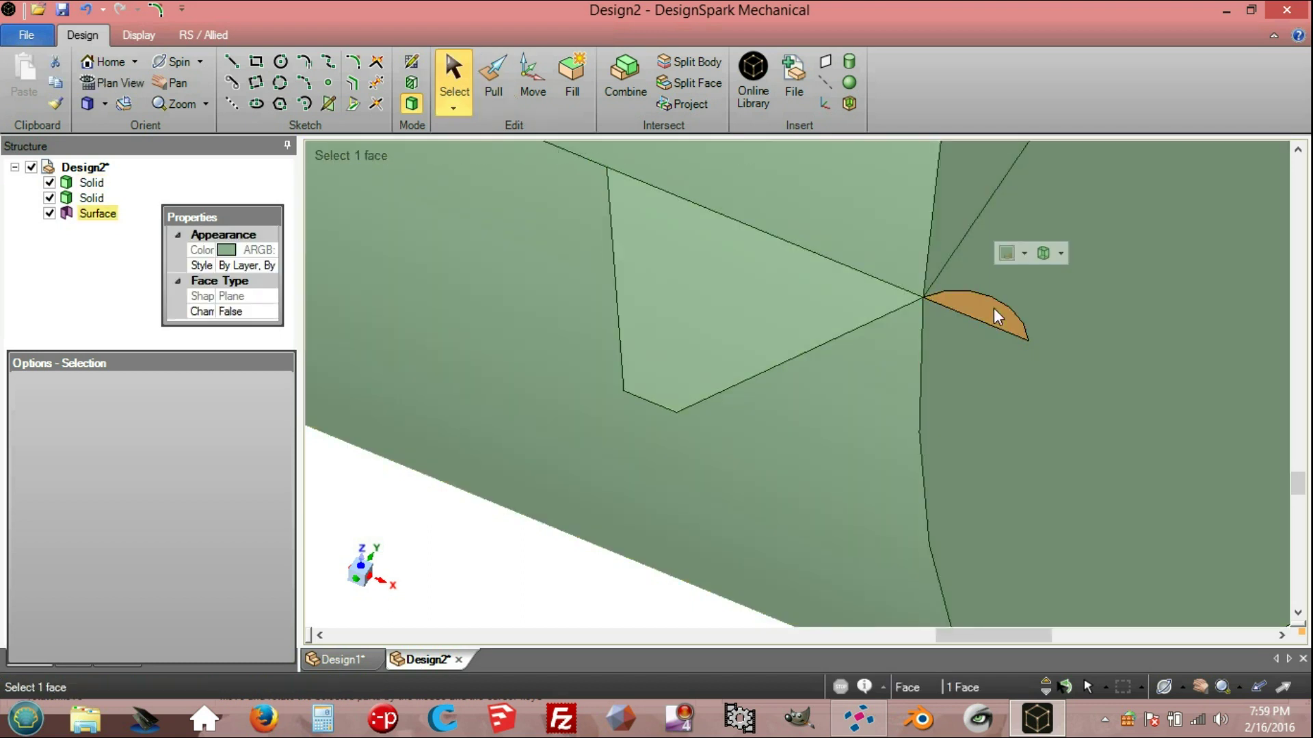
left_click(490, 88)
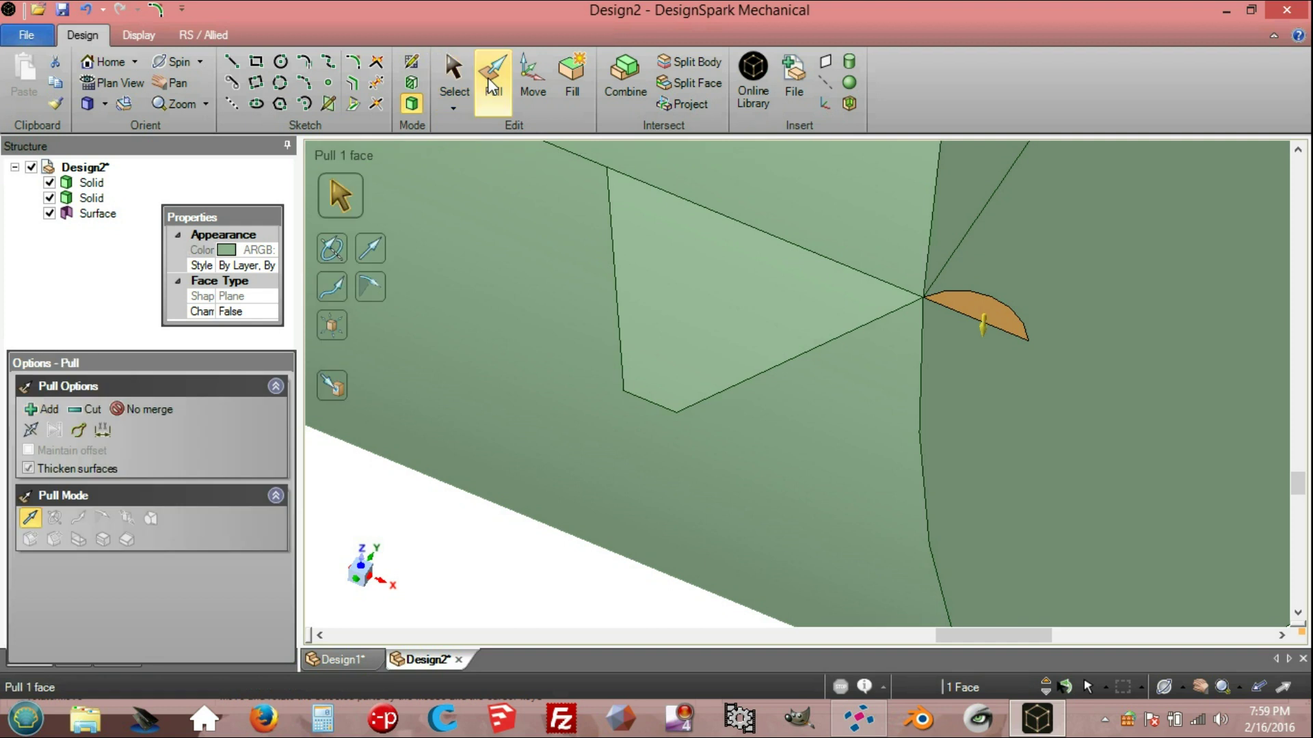
left_click(336, 250)
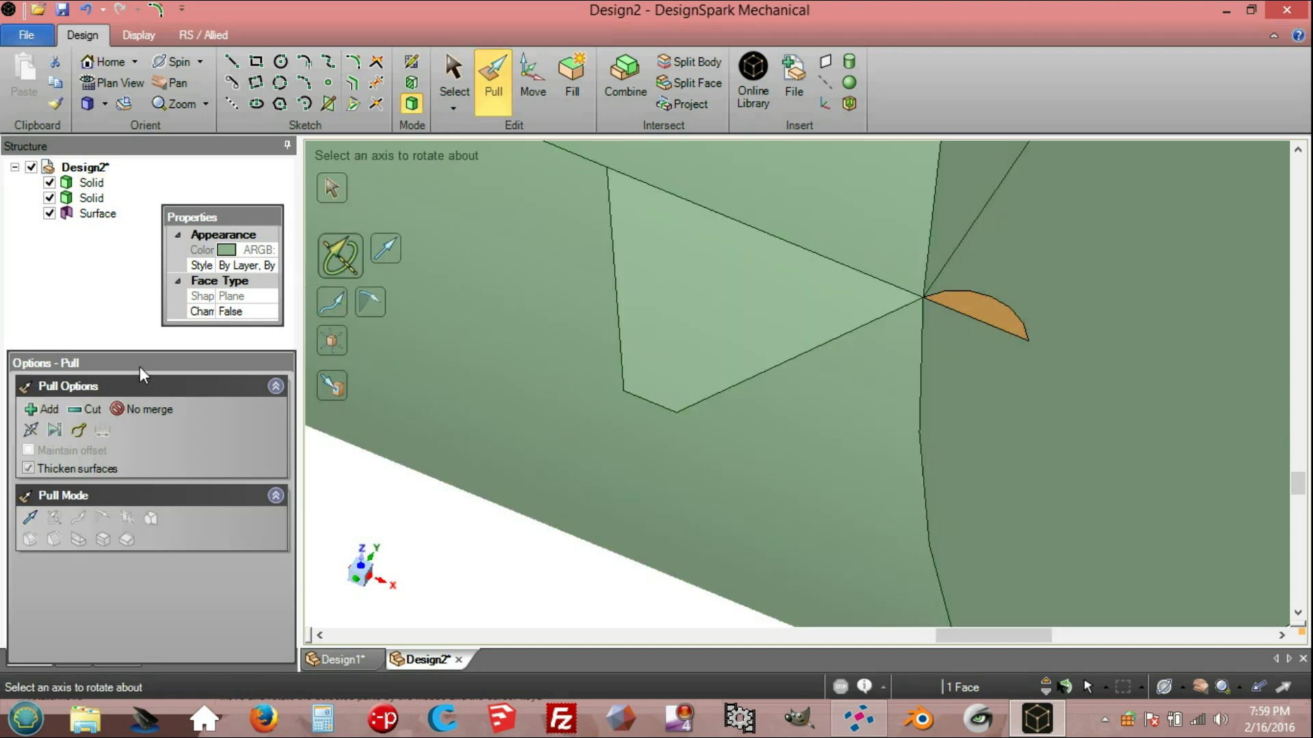
left_click(924, 341)
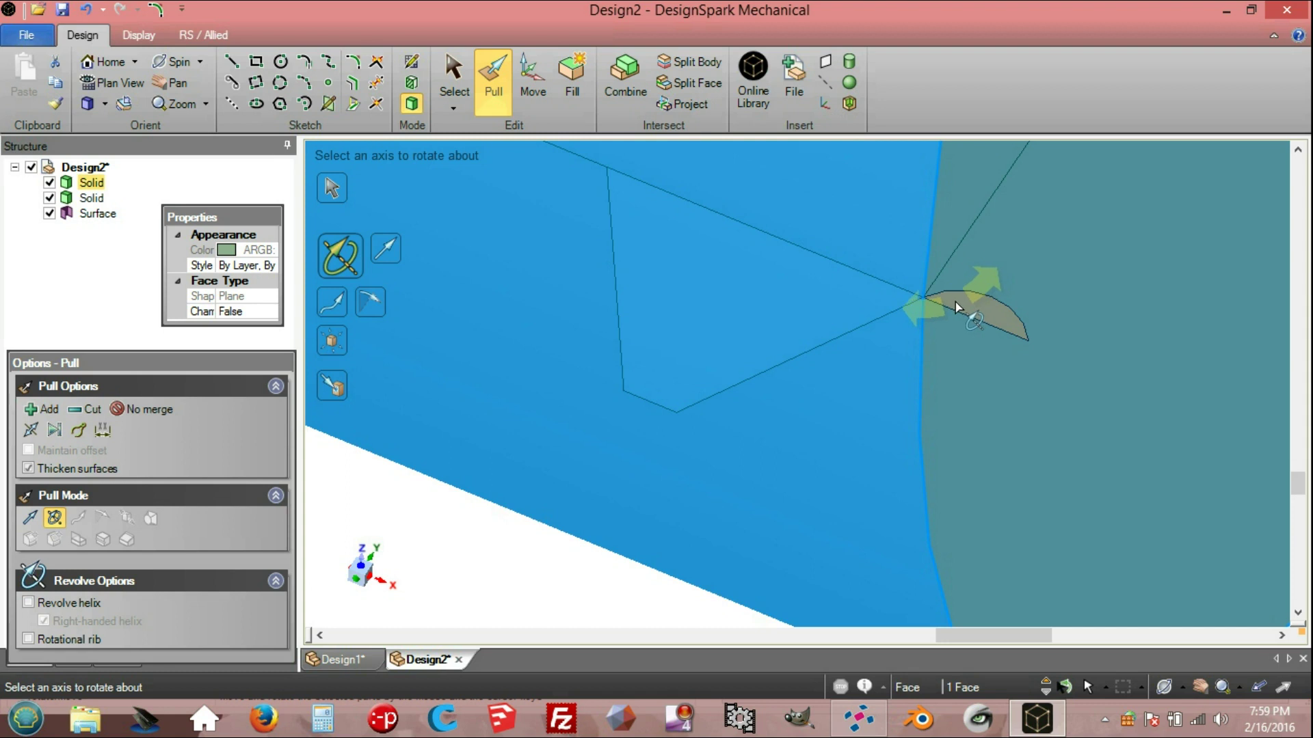
left_click(954, 302)
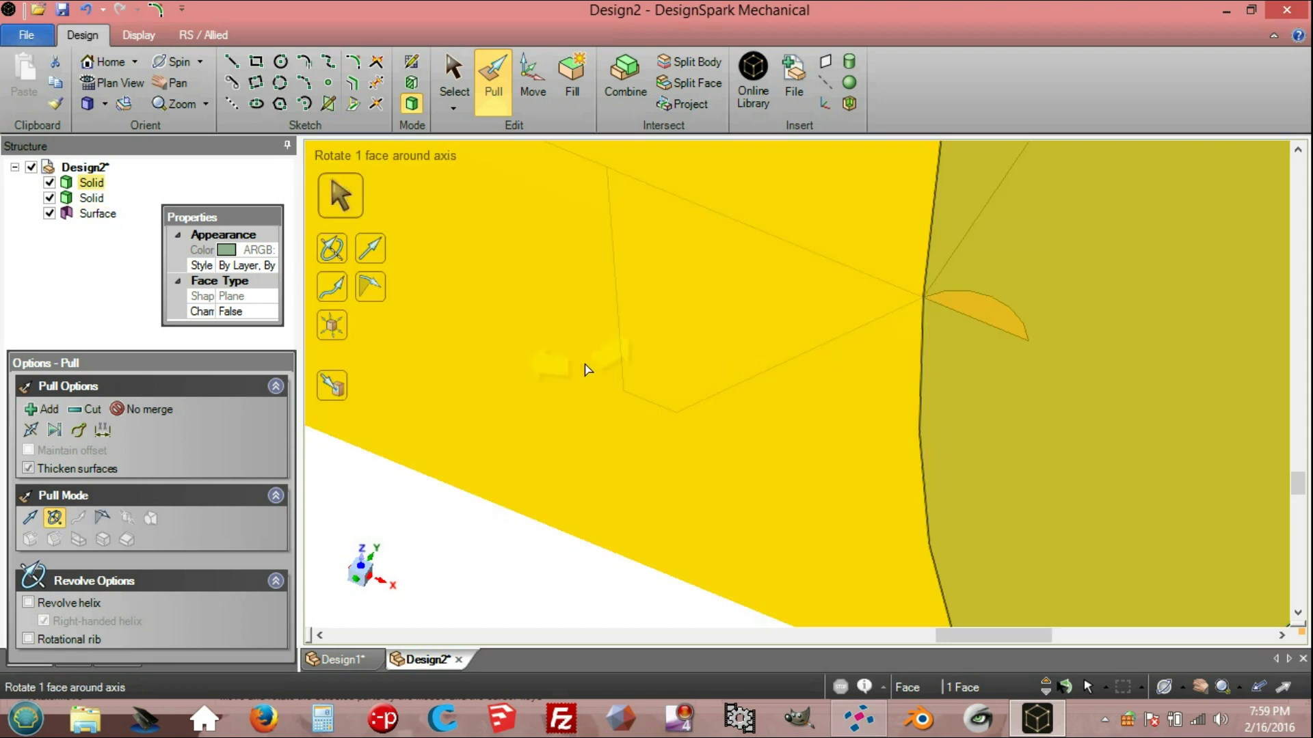
left_click(41, 599)
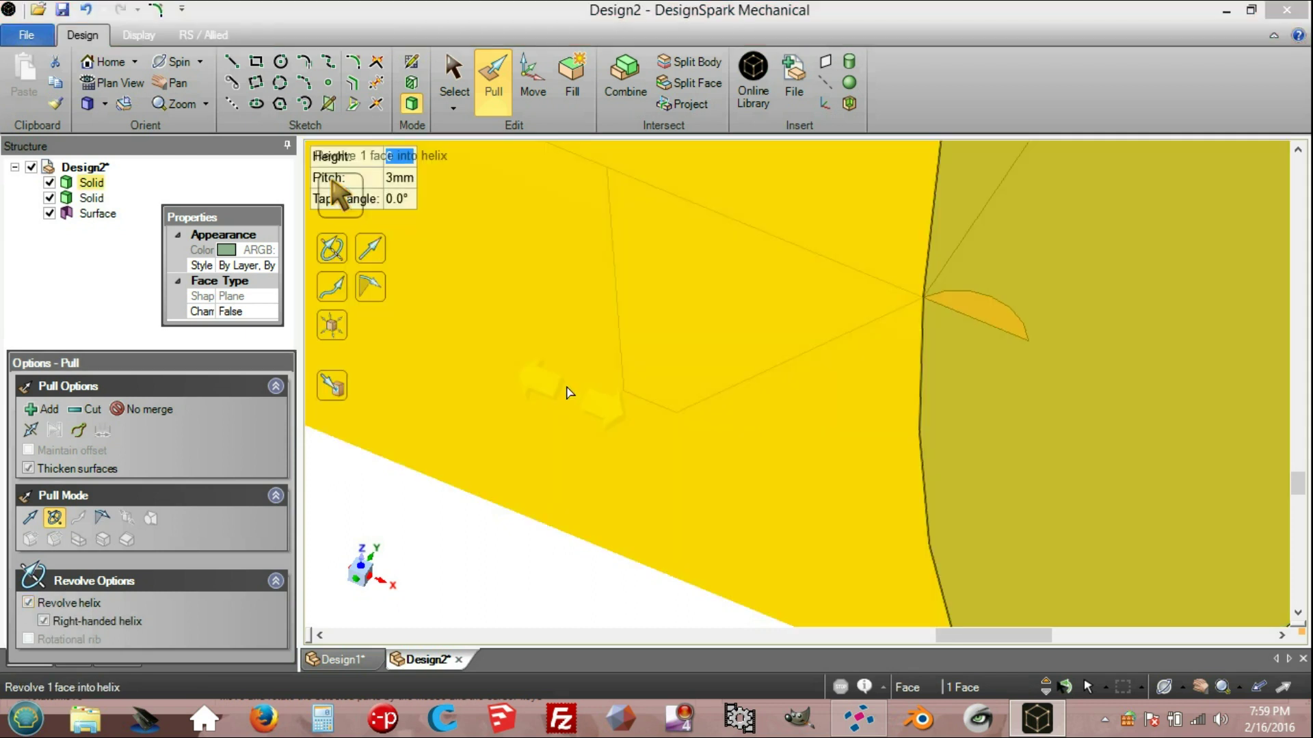
left_click(391, 156)
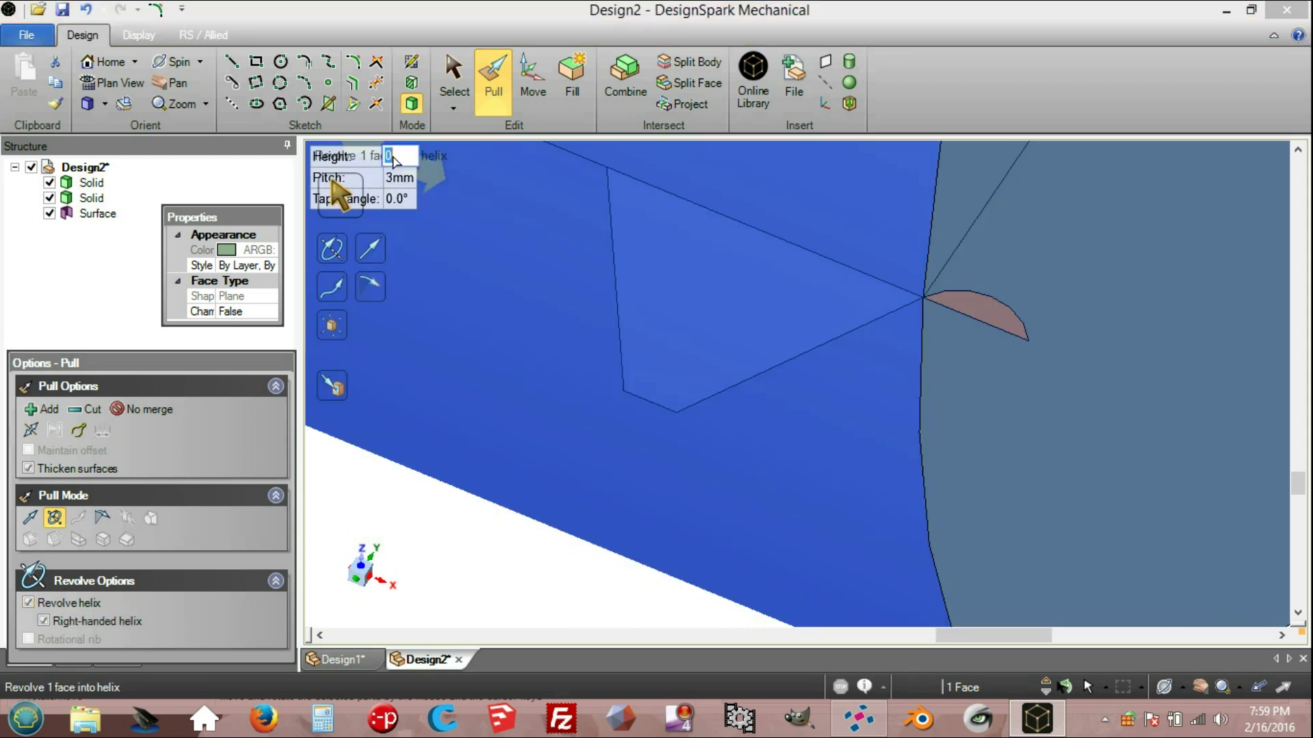
type("23")
key("Return")
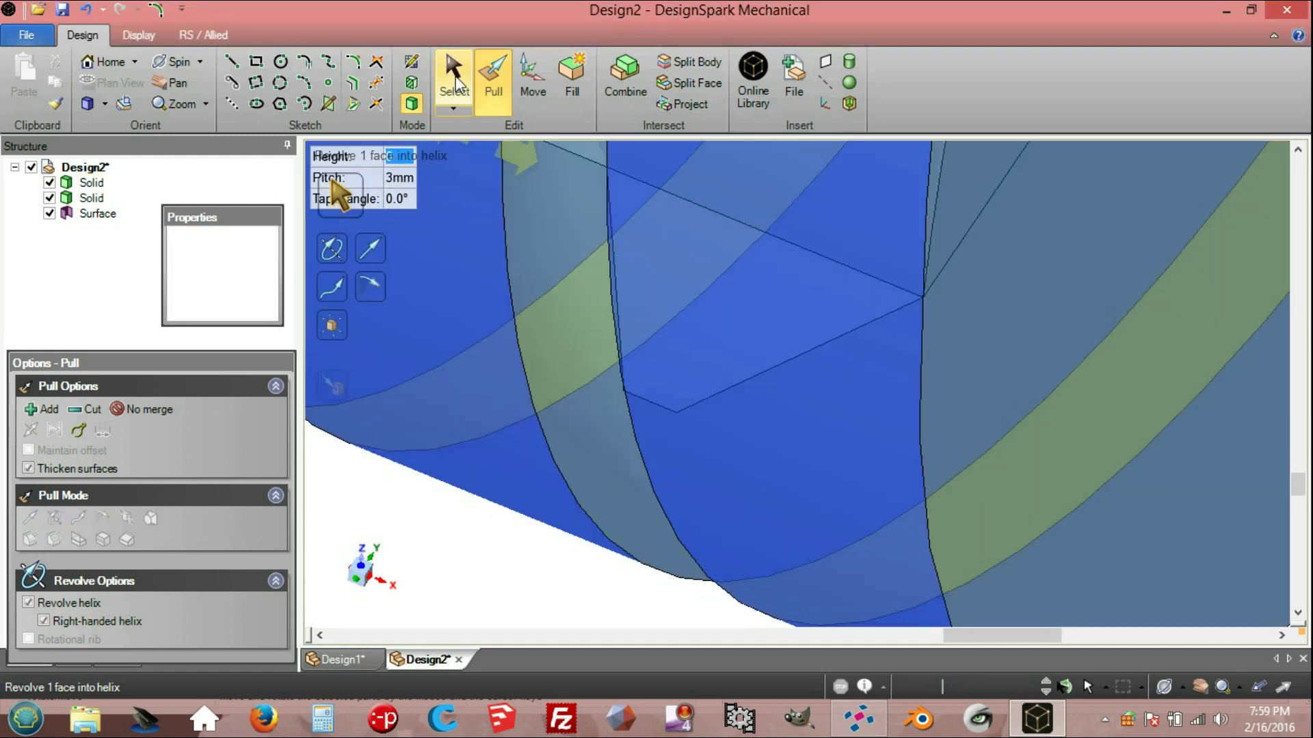
- Revolve the truncated triangle face around the shank as a right-handed helix with a height of 28.5 mm and a 3 mm pitch
left_click(456, 81)
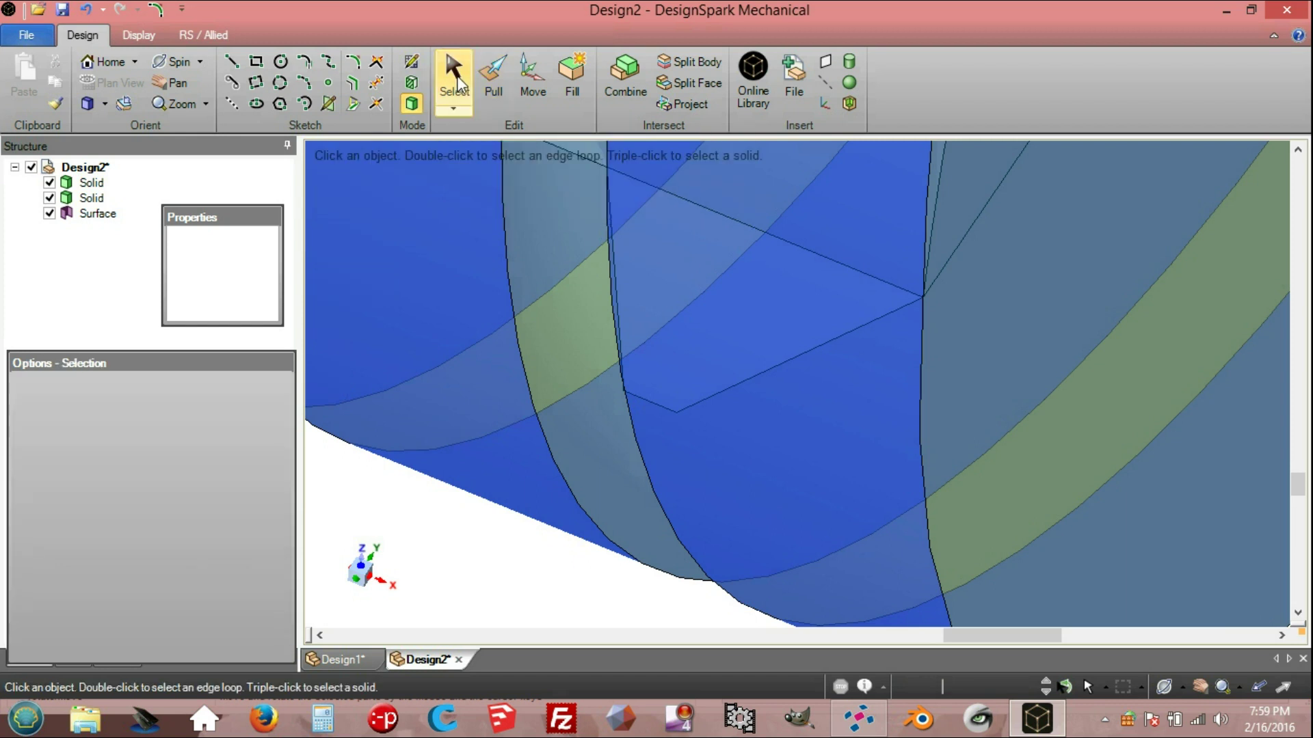
left_click(758, 336)
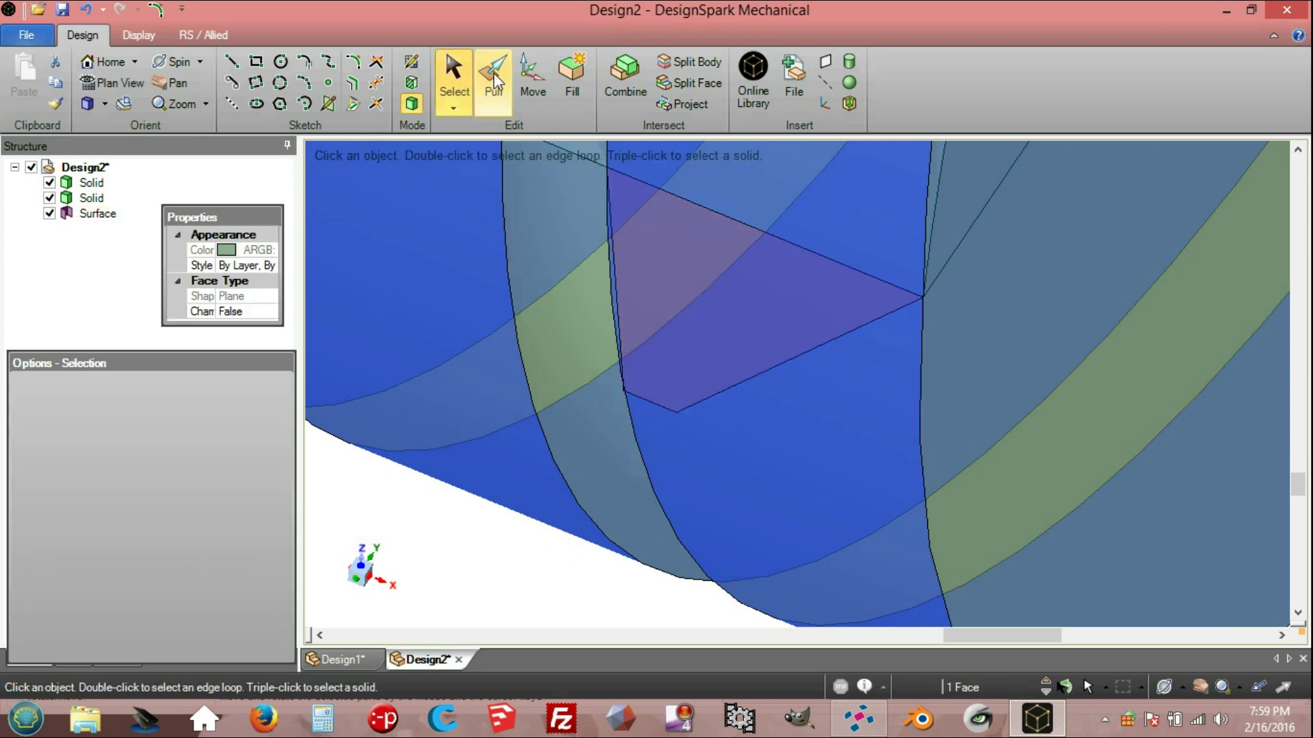
left_click(493, 79)
left_click(332, 249)
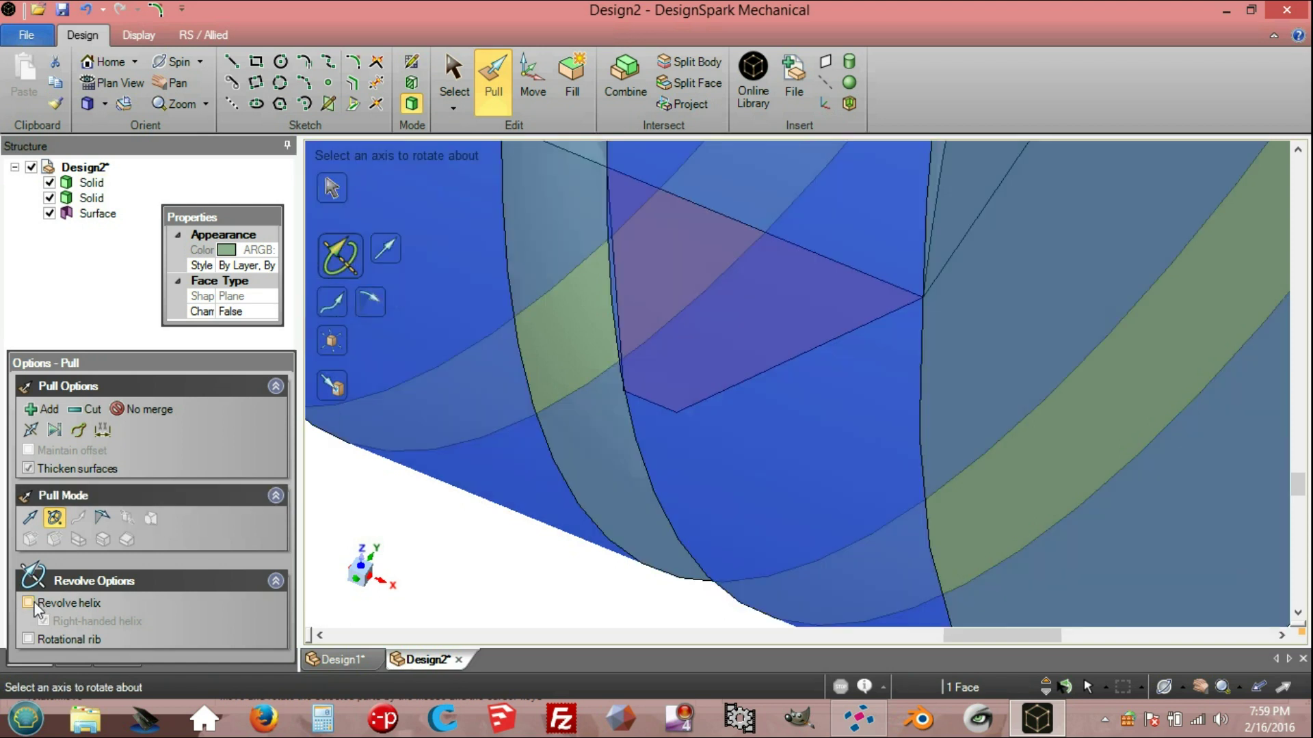
left_click(28, 602)
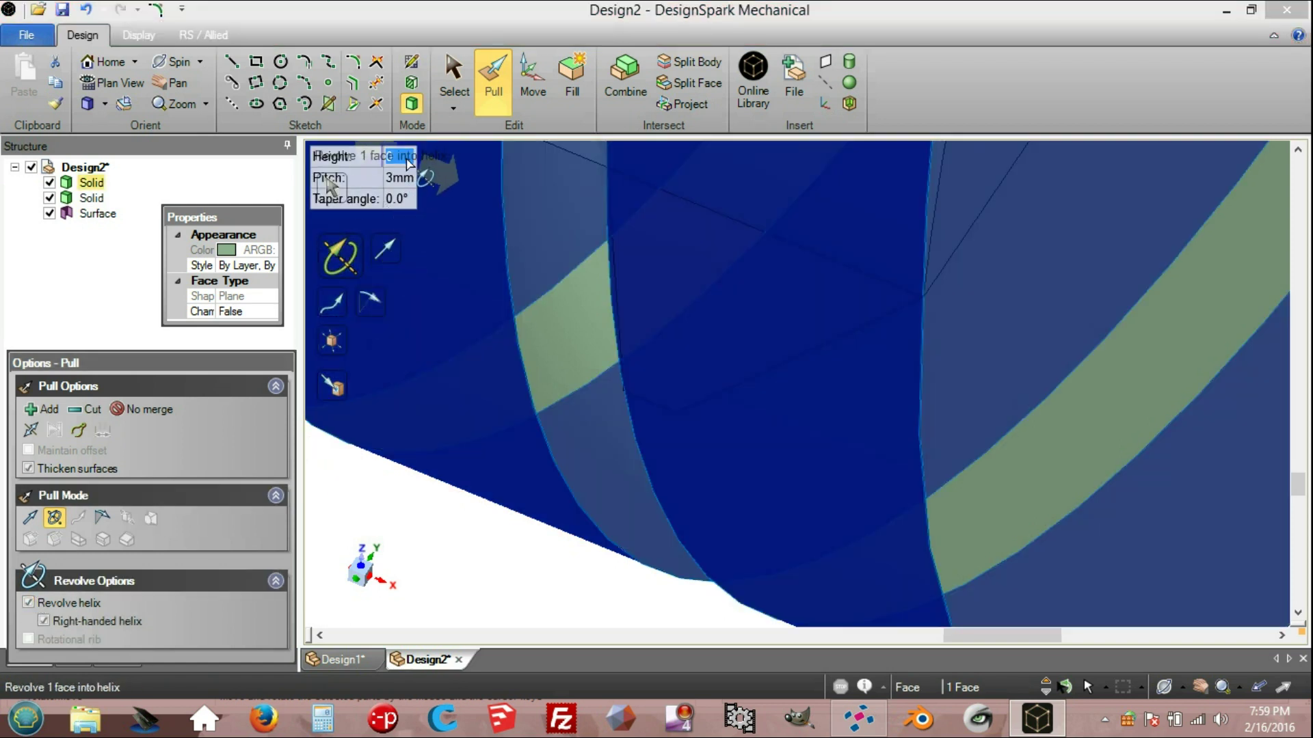
left_click(394, 159)
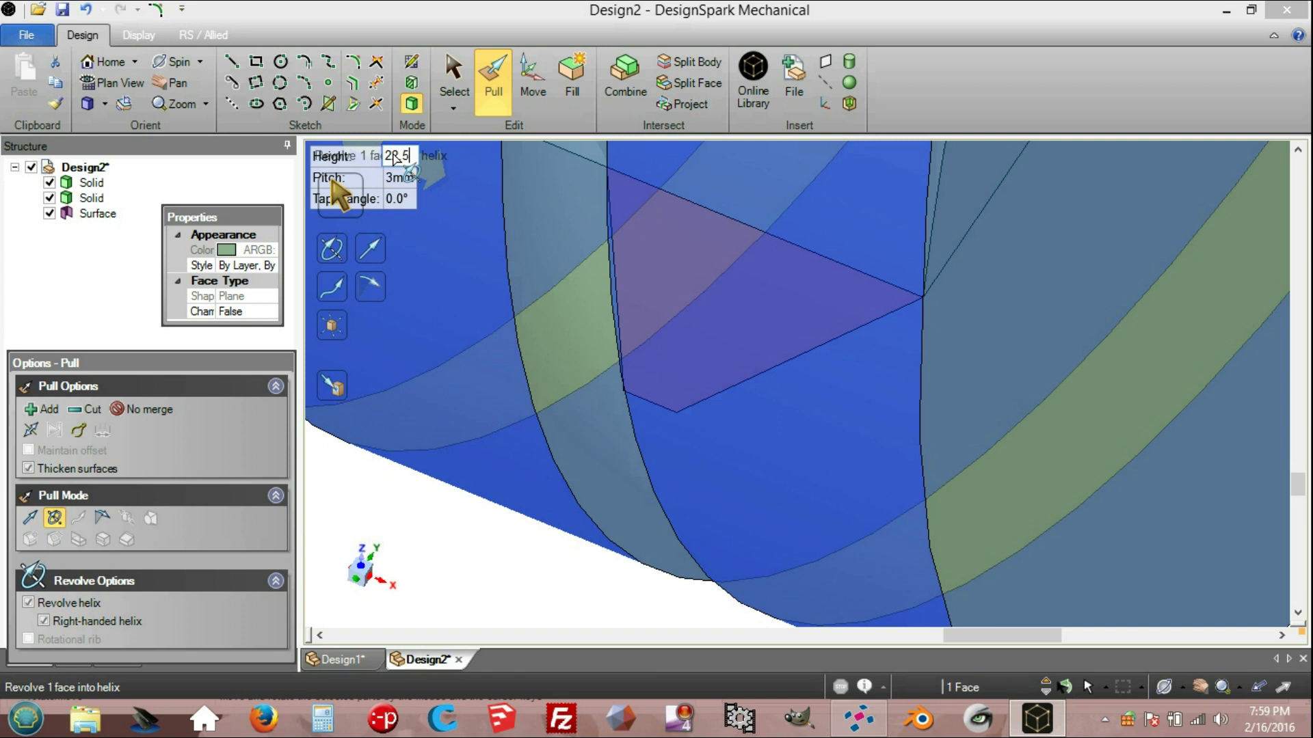
key("Return")
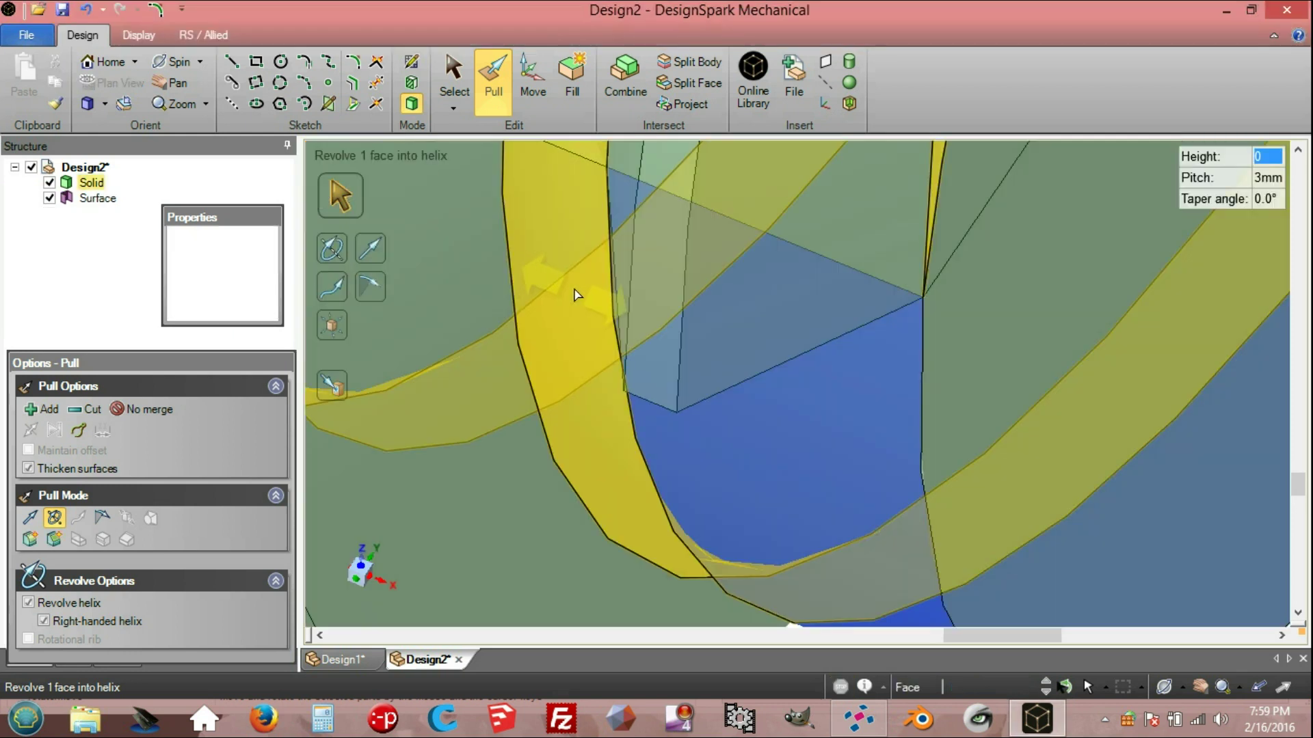
- Delete the leftover planar sketch surface that cuts through the threaded shank
middle_click_drag(576, 296, 629, 278)
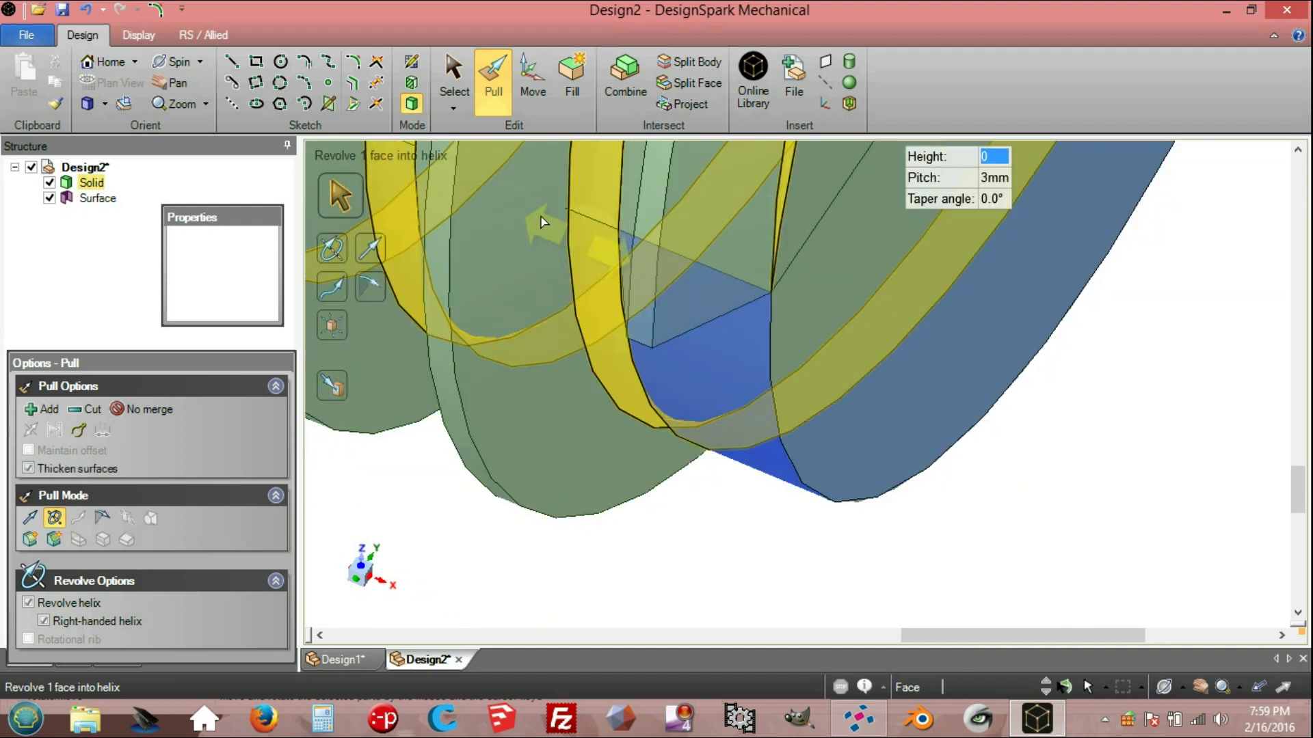
left_click(454, 77)
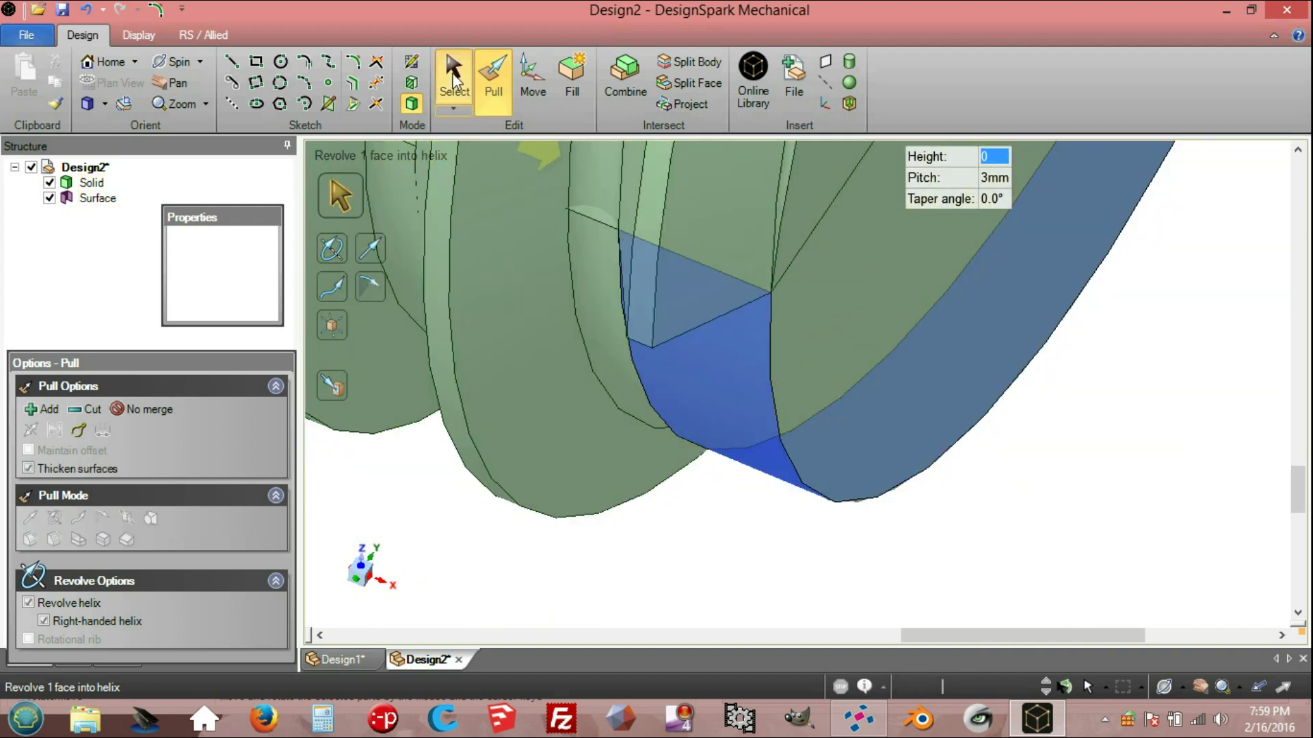
left_click(594, 221)
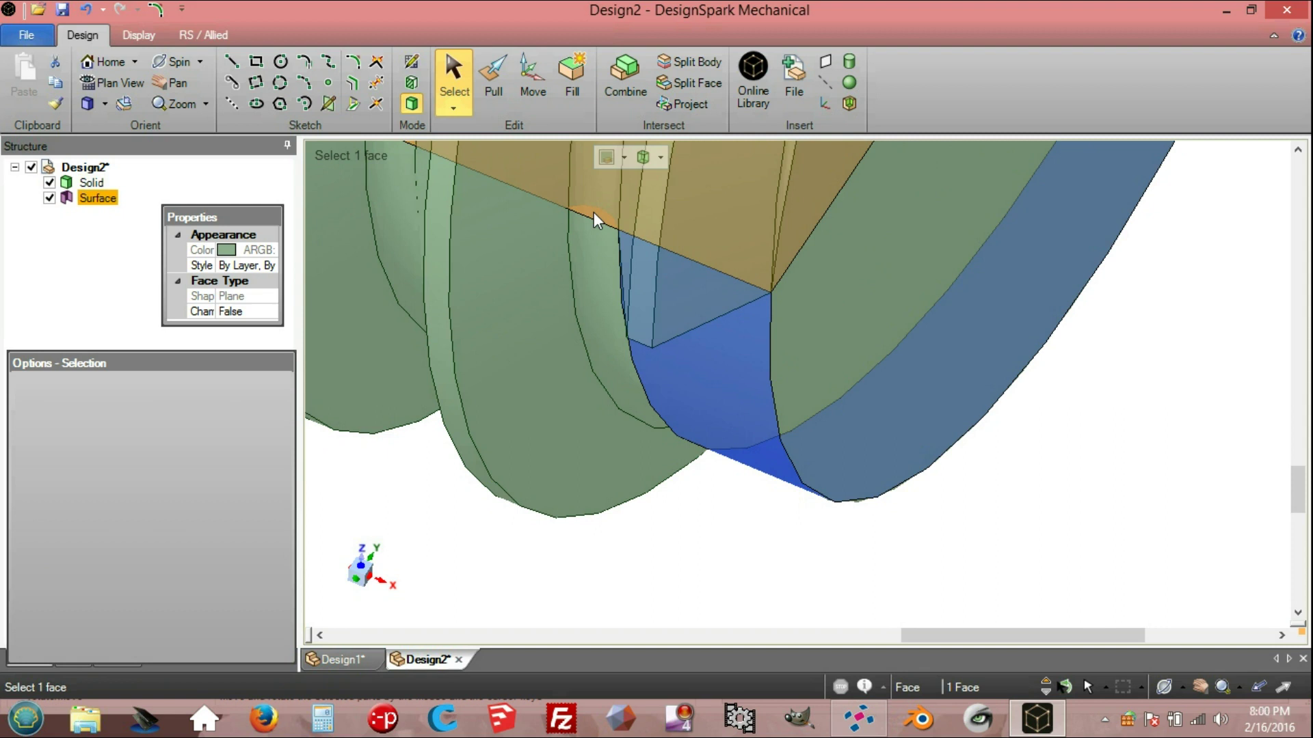
right_click(595, 220)
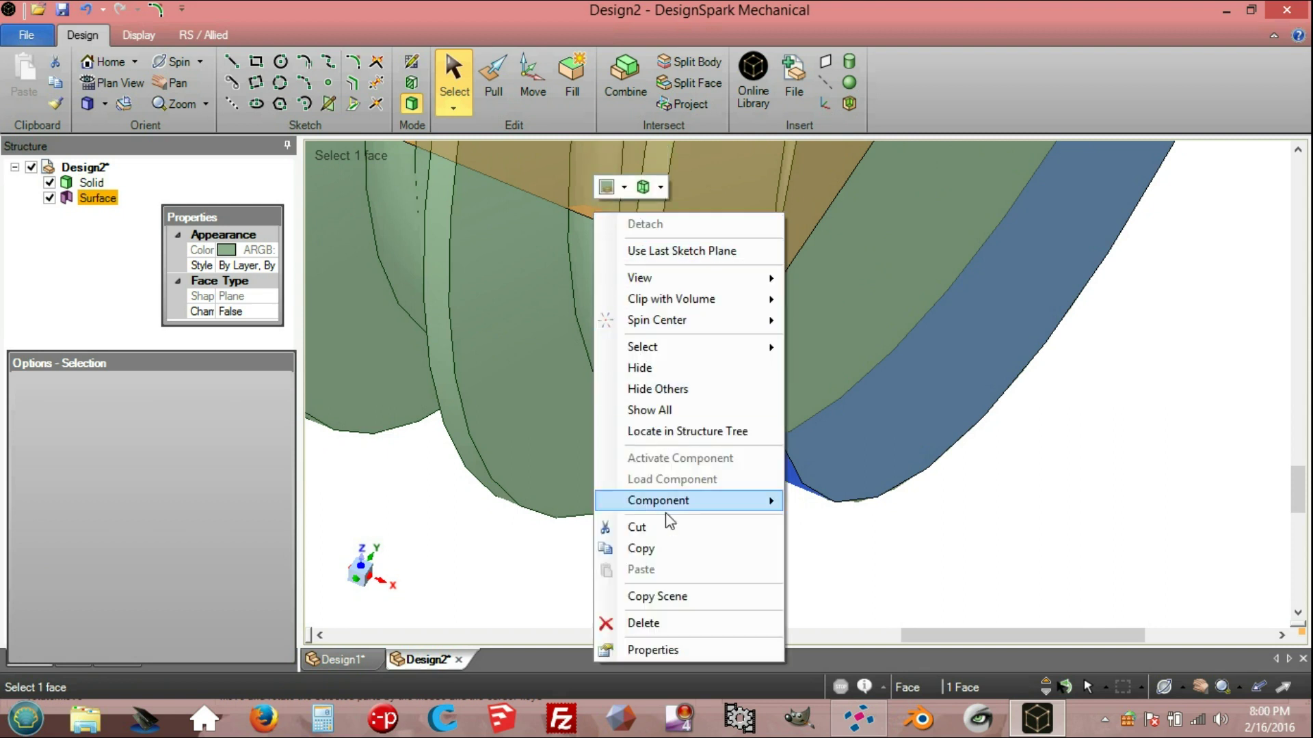
left_click(655, 623)
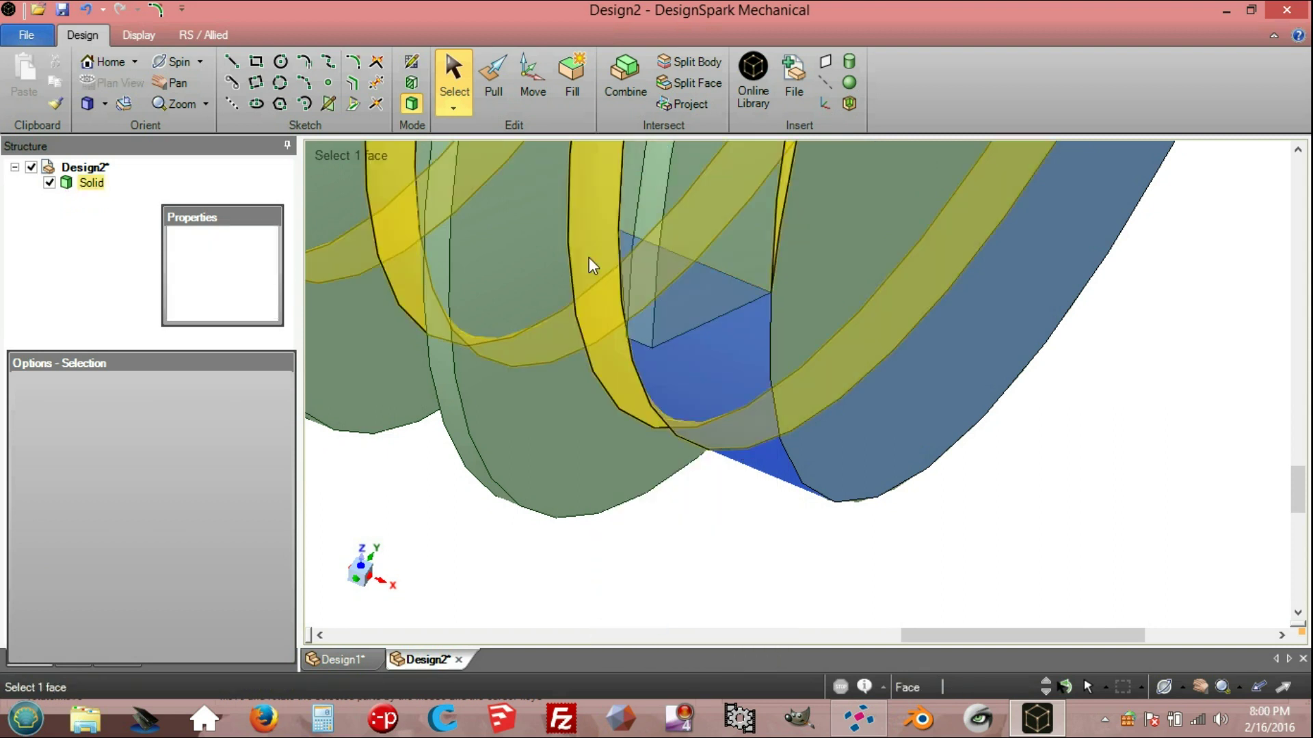
scroll(592, 264, "up", 3)
scroll(592, 264, "down", 6)
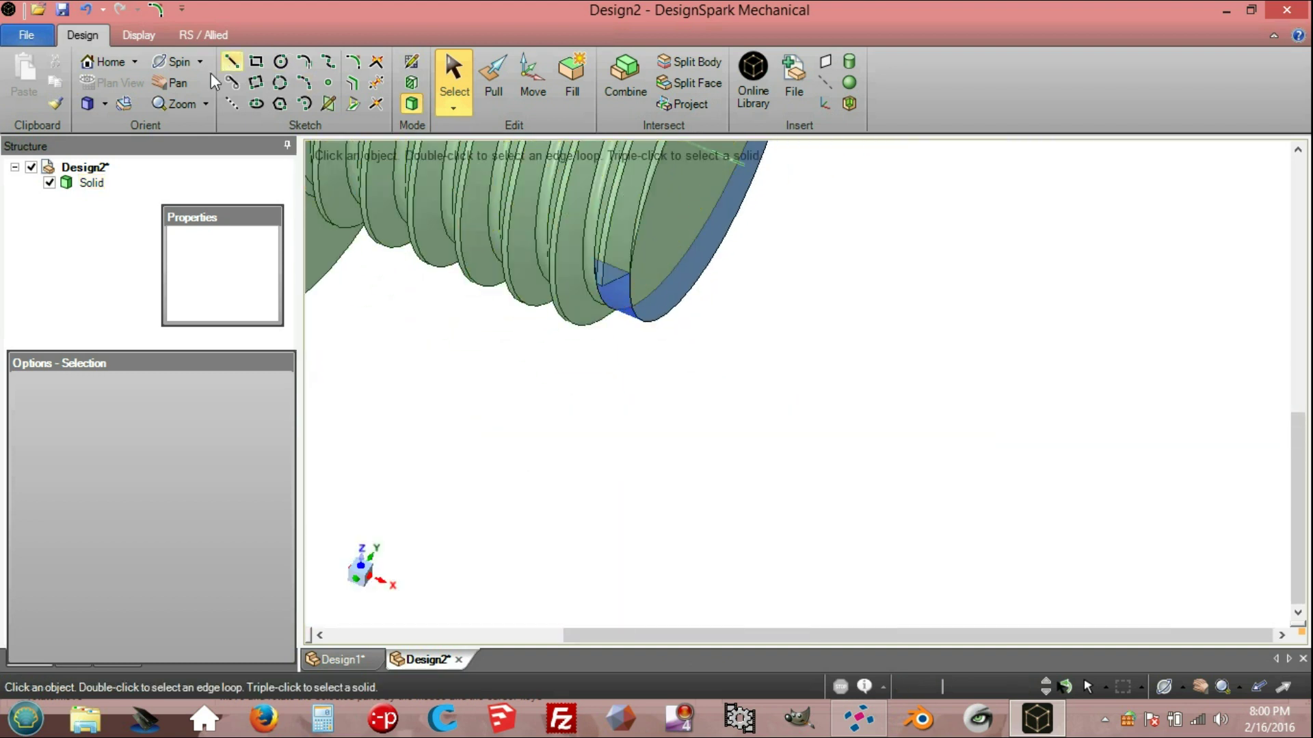
left_click(171, 83)
left_click_drag(498, 264, 619, 469)
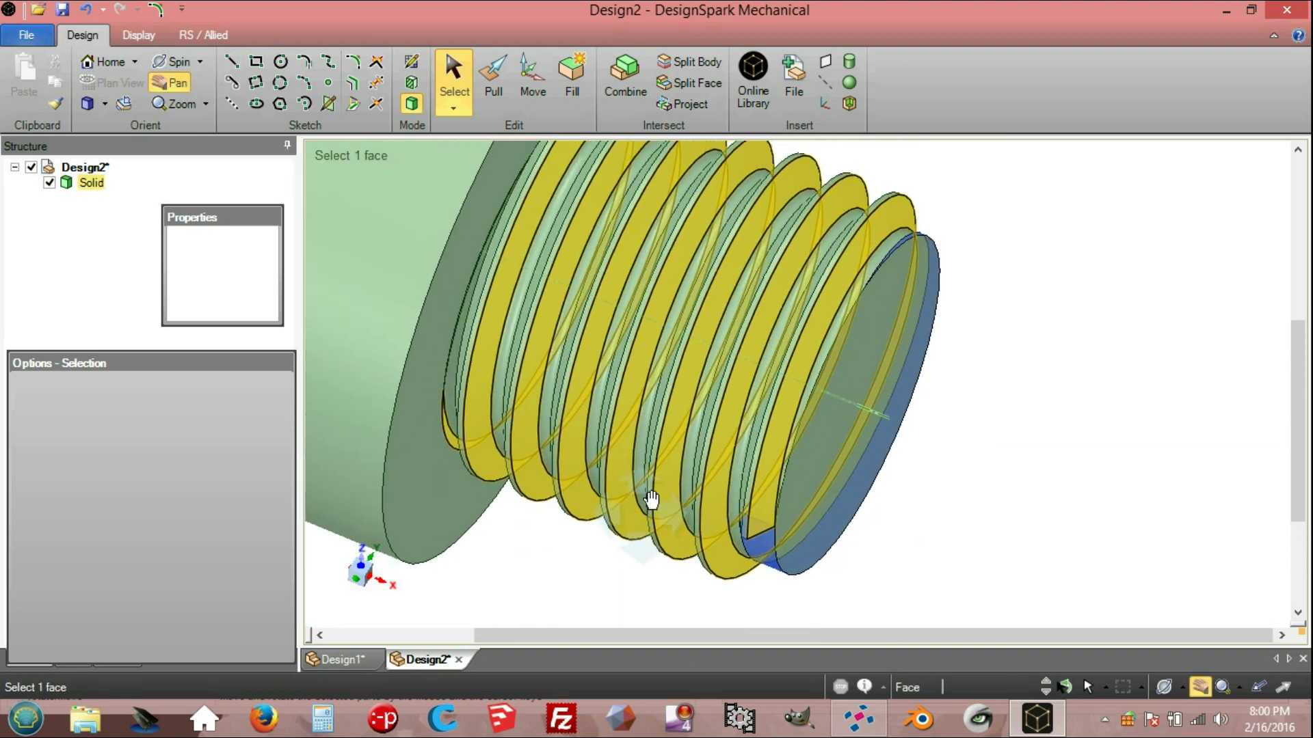
middle_click_drag(768, 393, 737, 448)
key("m")
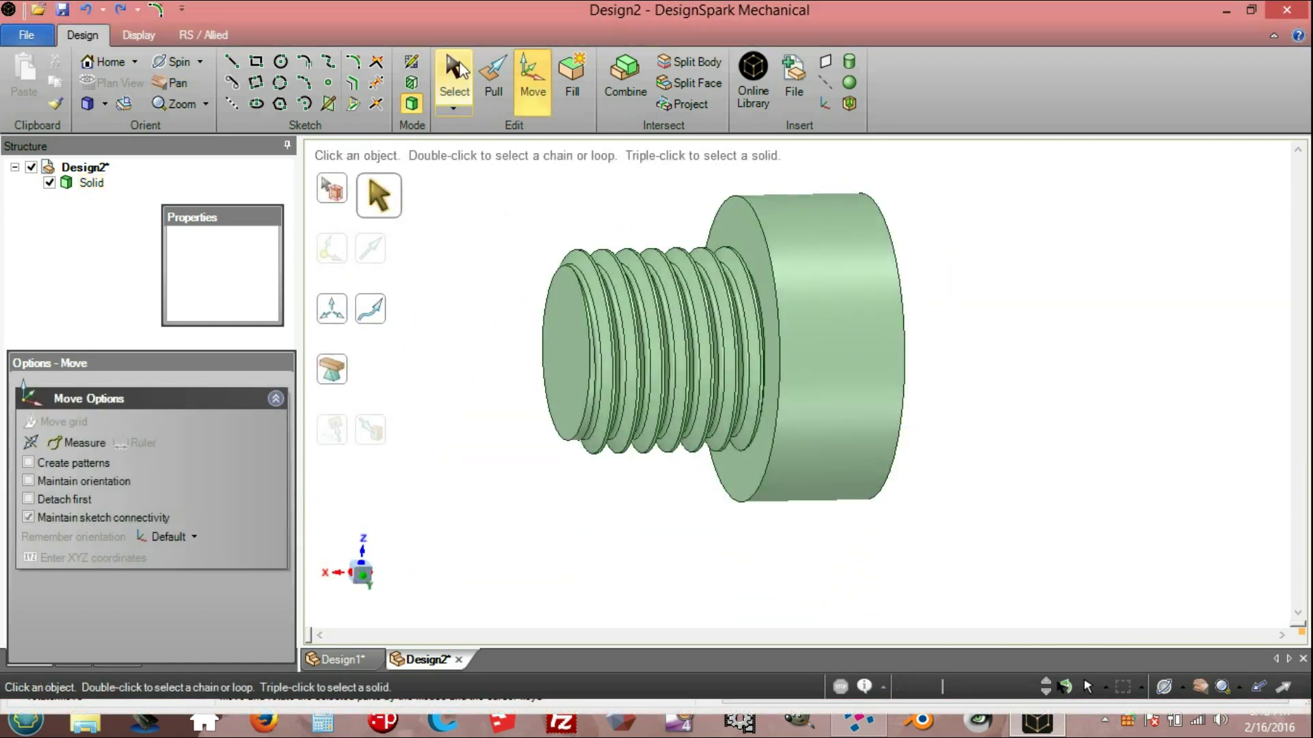
- Move the head's ring-shaped shoulder face 1.75 mm along the axis toward the tip of the threaded shank
key("s")
left_click(751, 253)
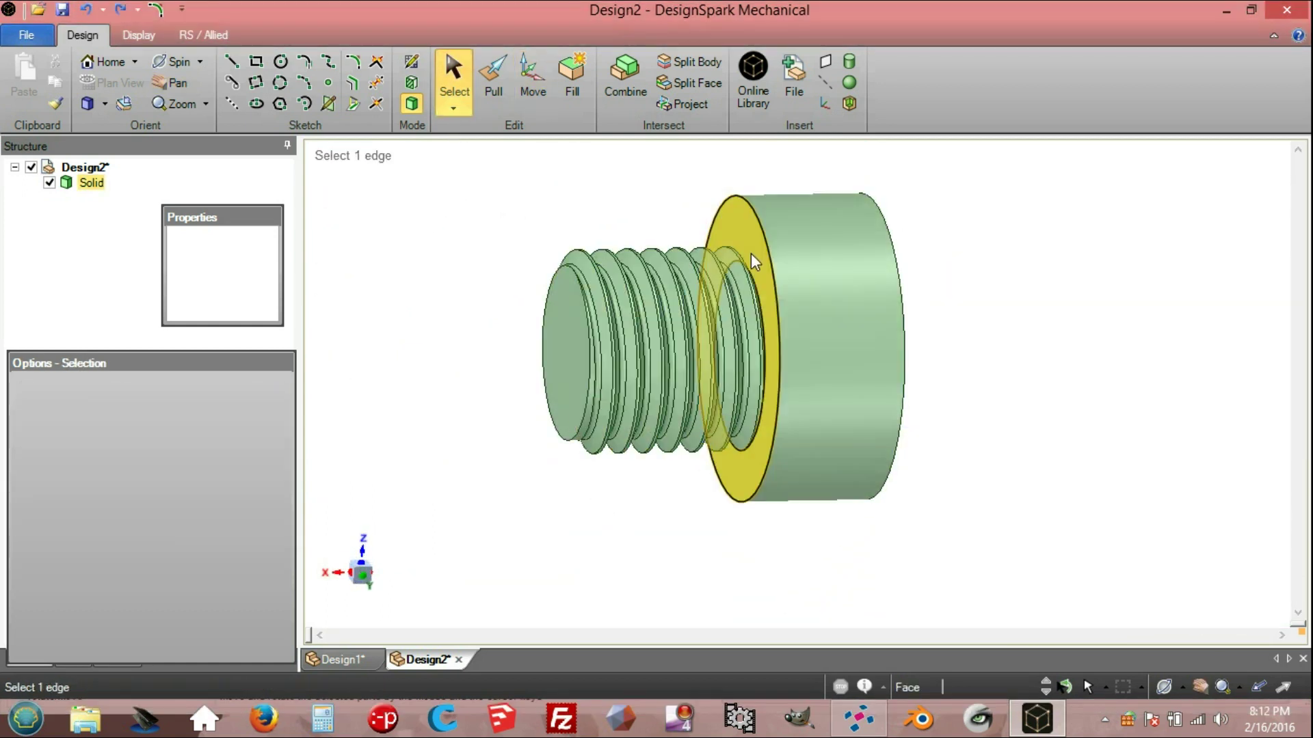
left_click(751, 252)
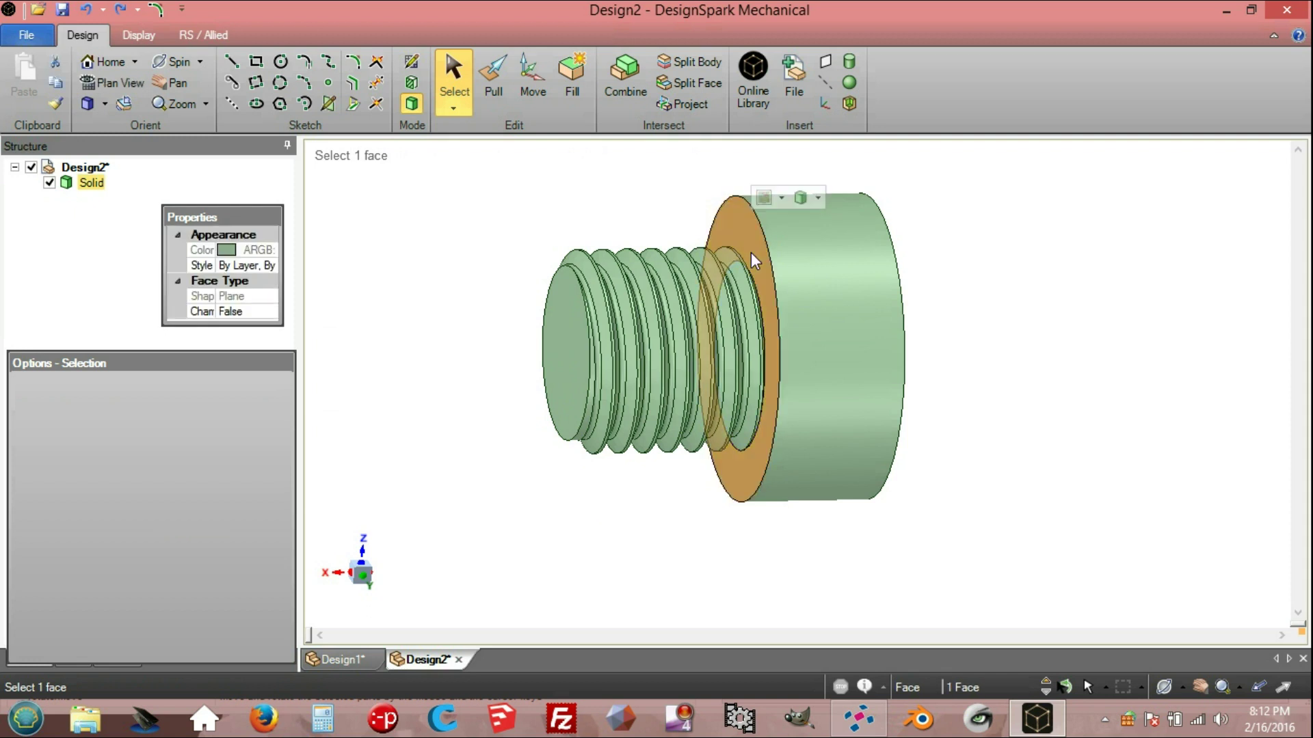
left_click(528, 81)
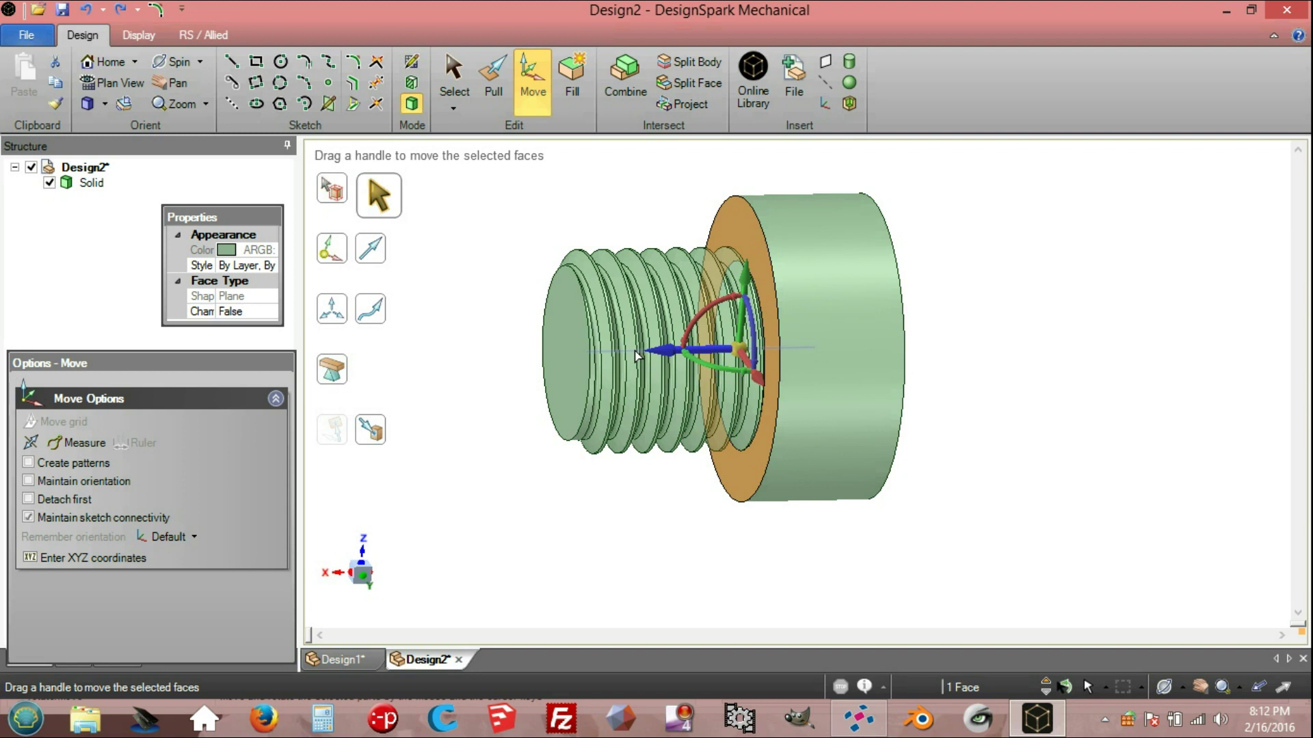
left_click_drag(635, 355, 635, 356)
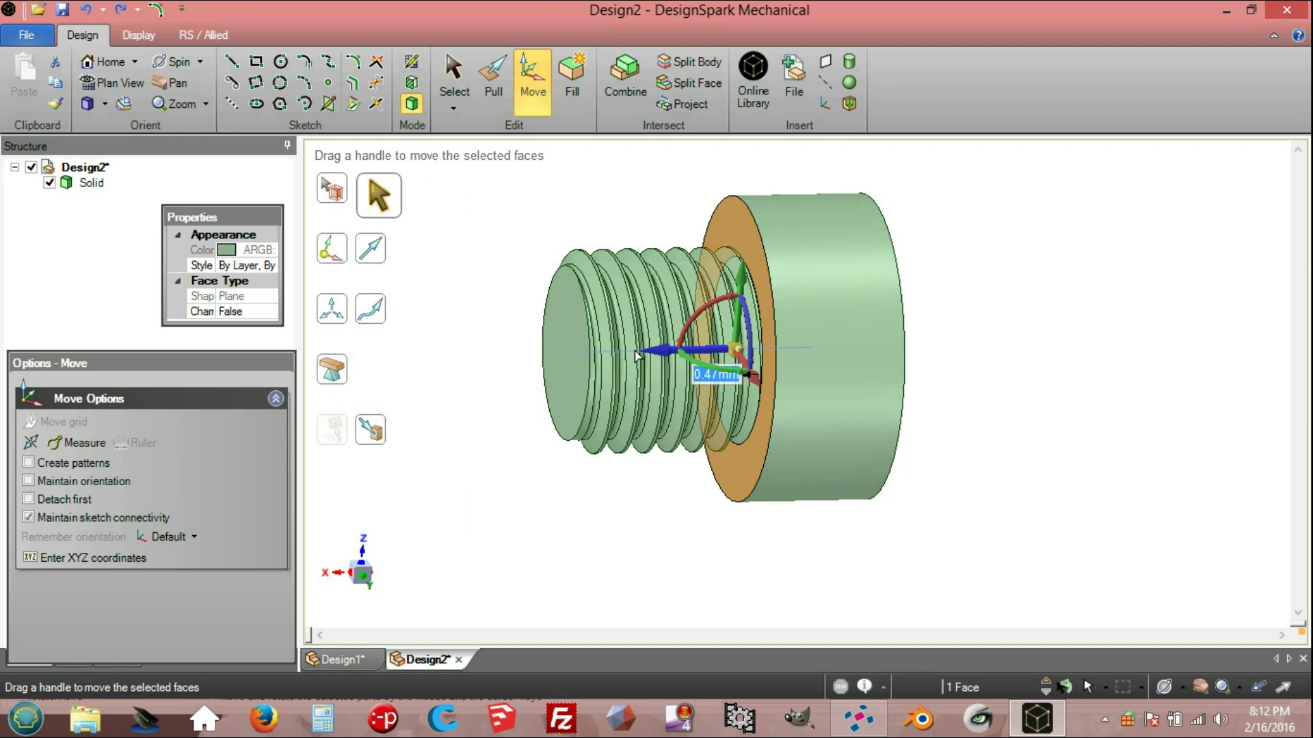
type("1.75")
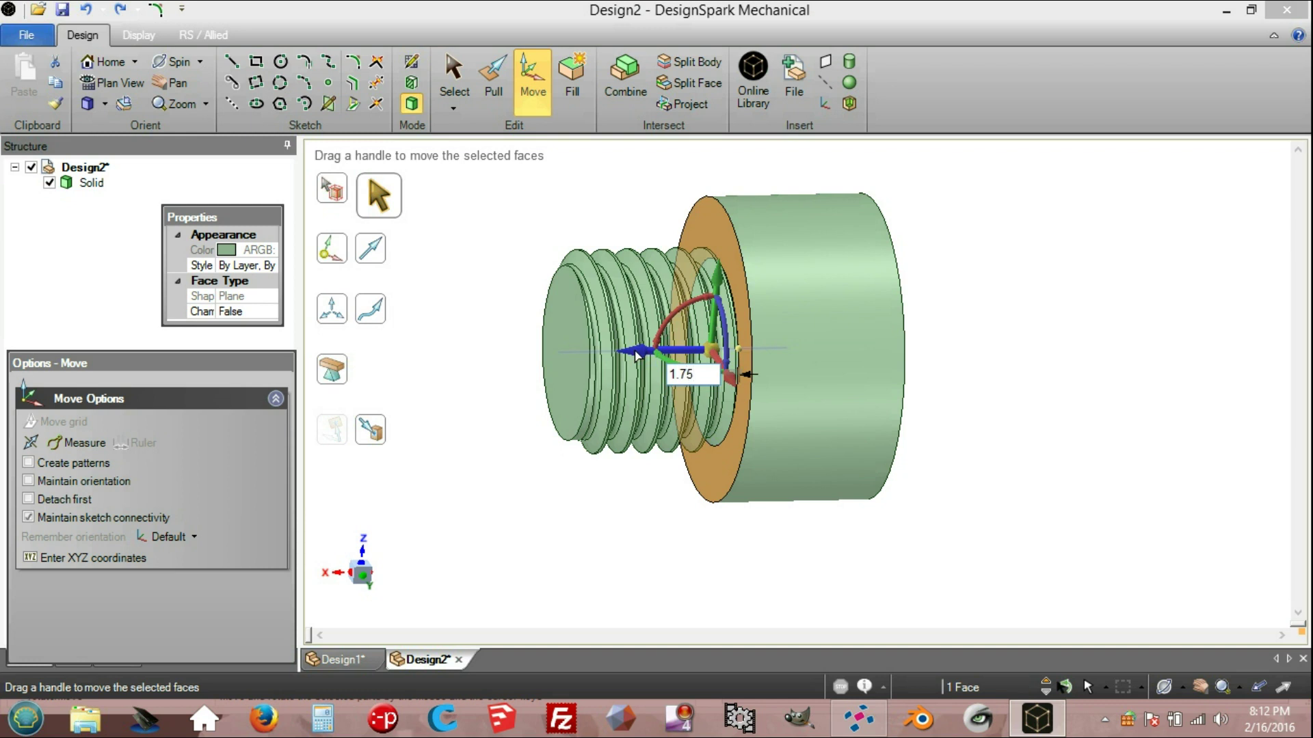
key("Return")
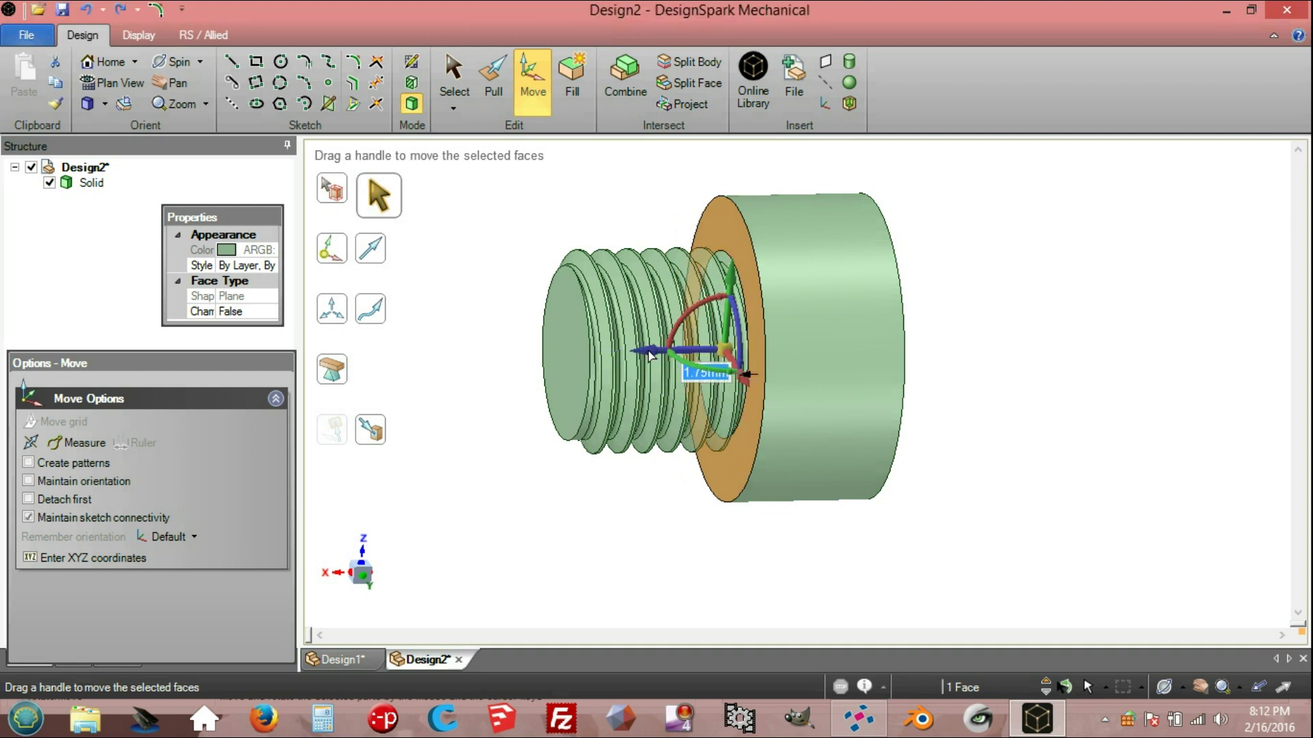
- Move the flat outer end face of the head 1.75 mm inward toward the shank
middle_click_drag(952, 360, 837, 386)
left_click(933, 320)
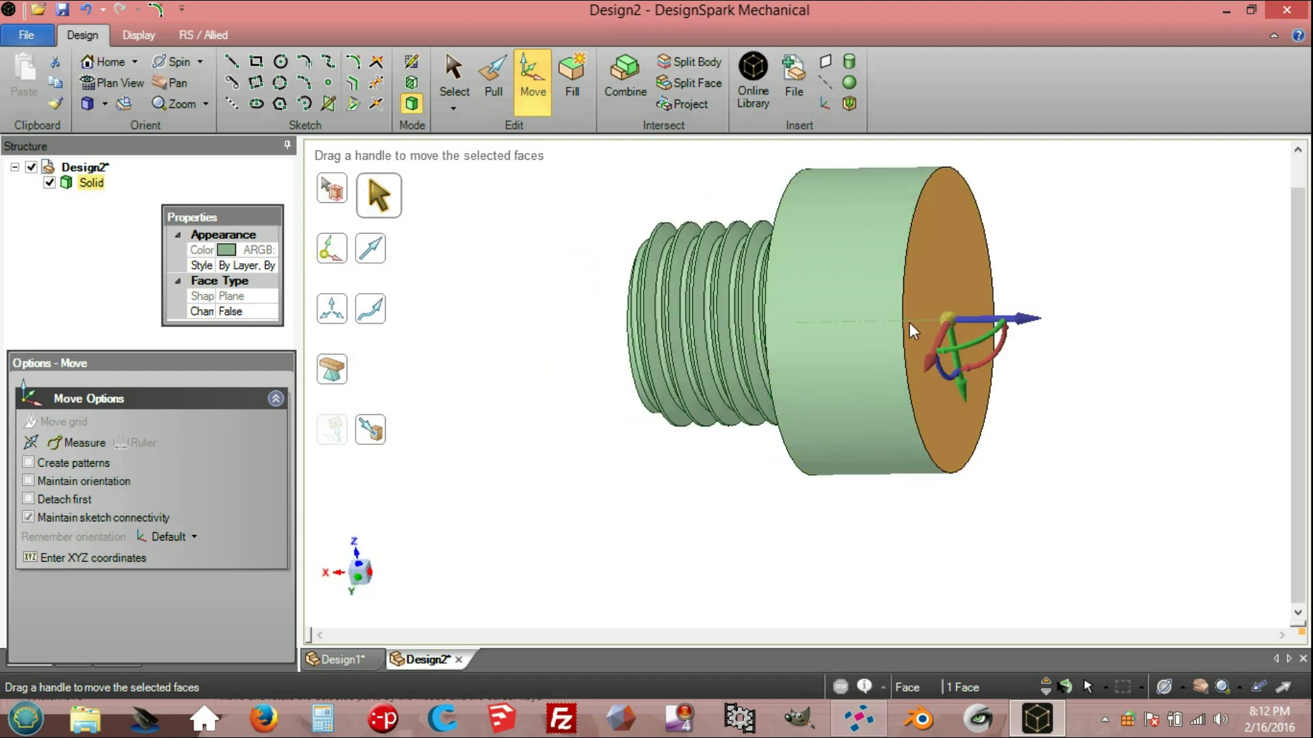
left_click_drag(1030, 324, 1014, 323)
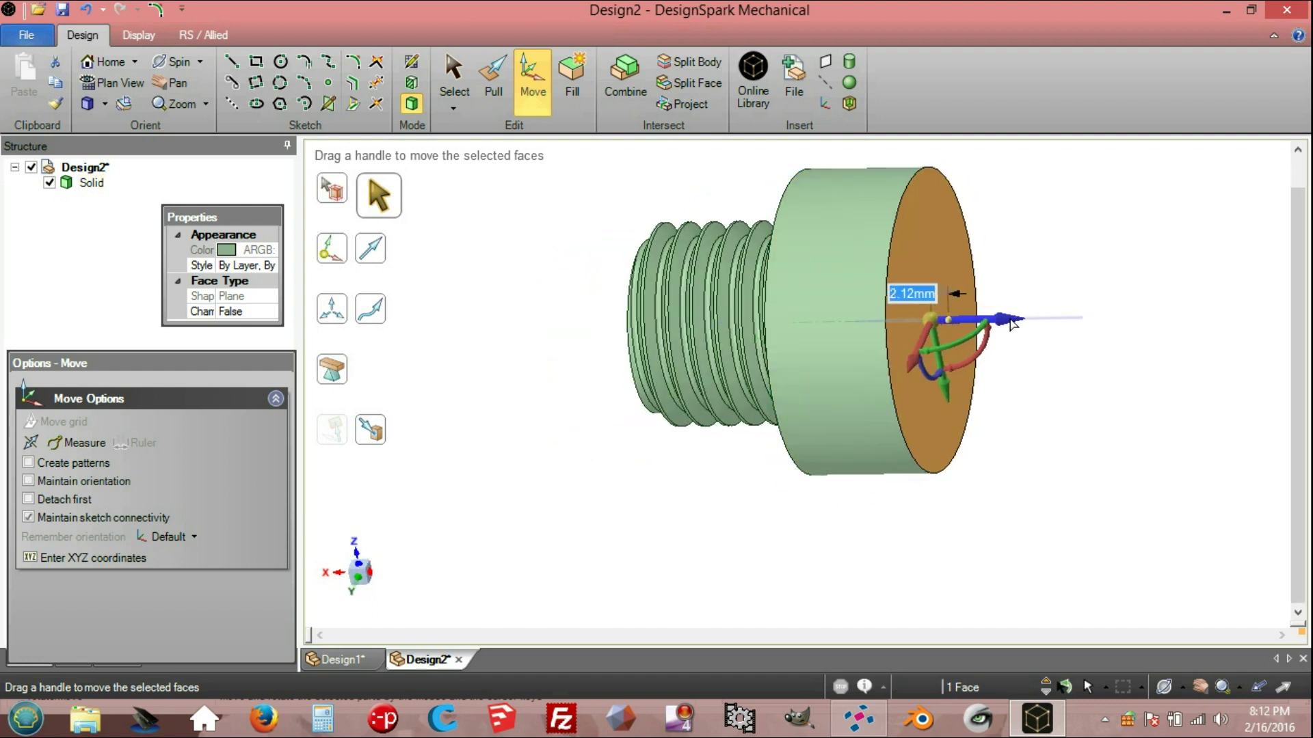
type("1")
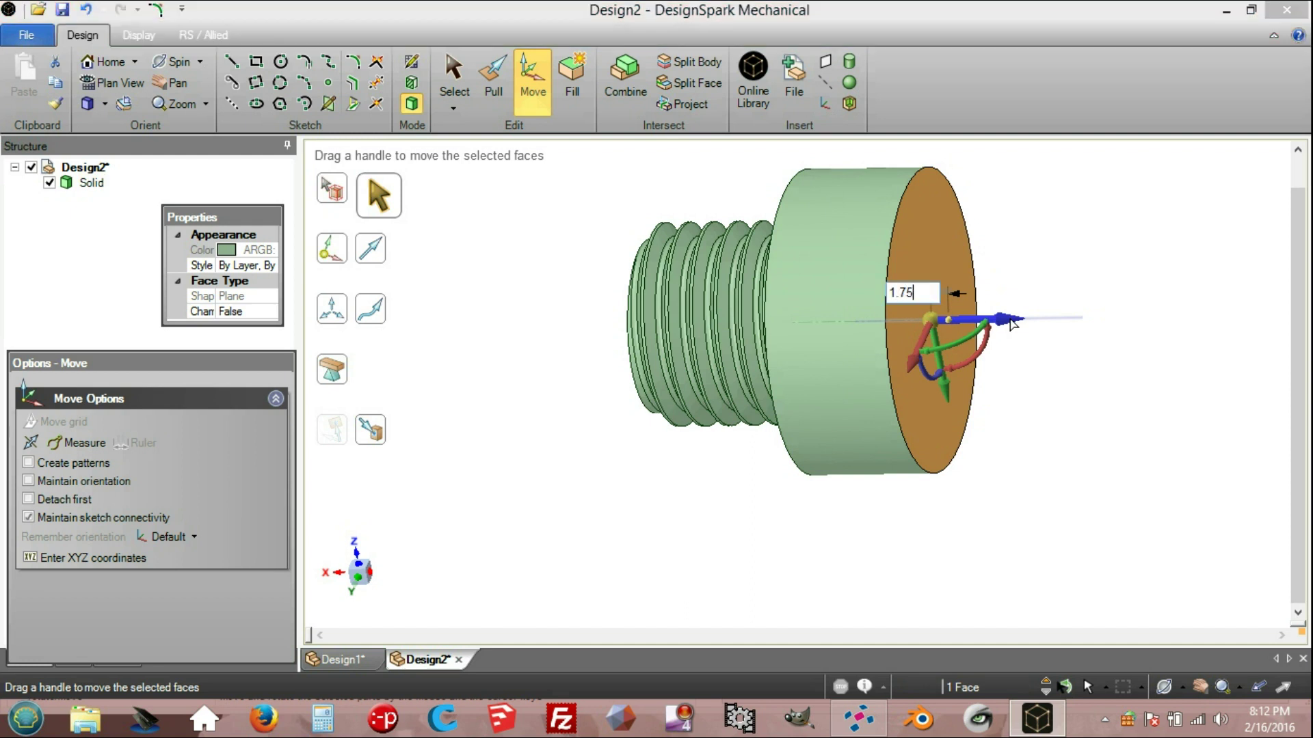
type(".75")
key("Return")
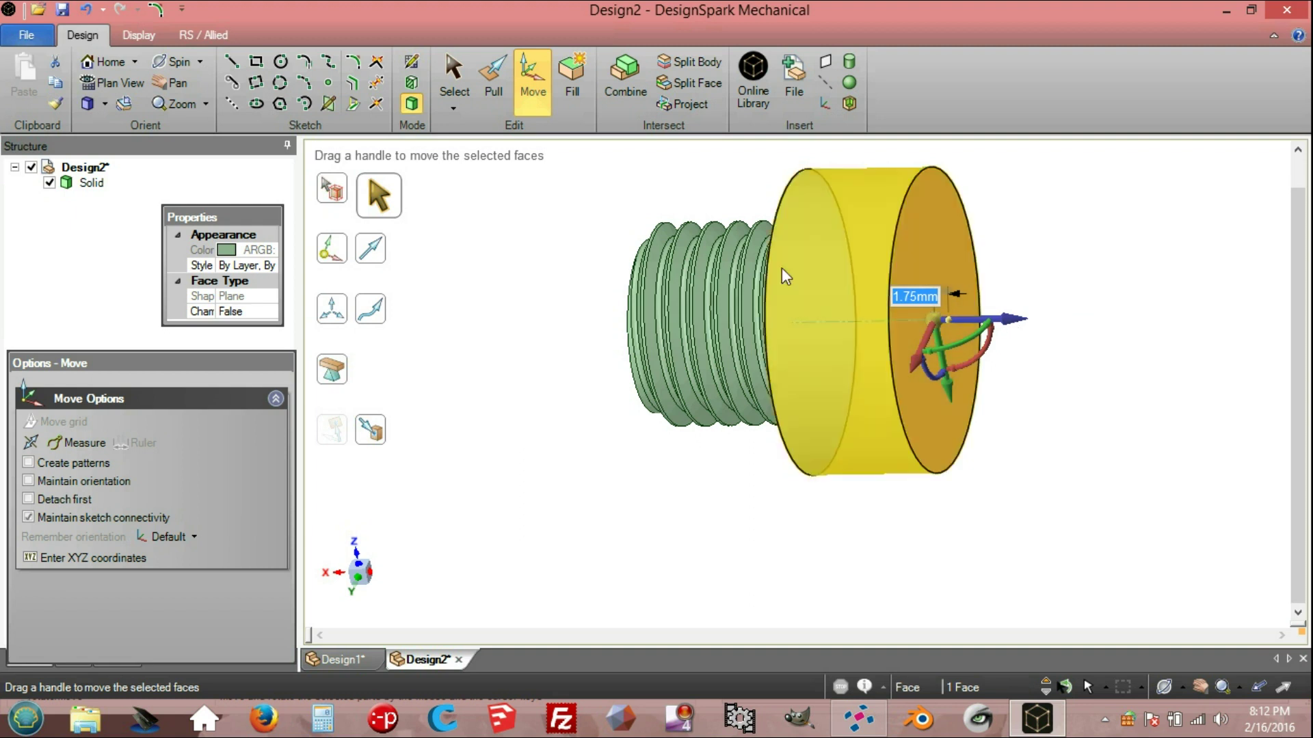
- Start a sketch on the thread's truncated triangular end face and draw a perpendicular line inward from the midpoint of its crest edge
key("s")
middle_click_drag(544, 279, 727, 205)
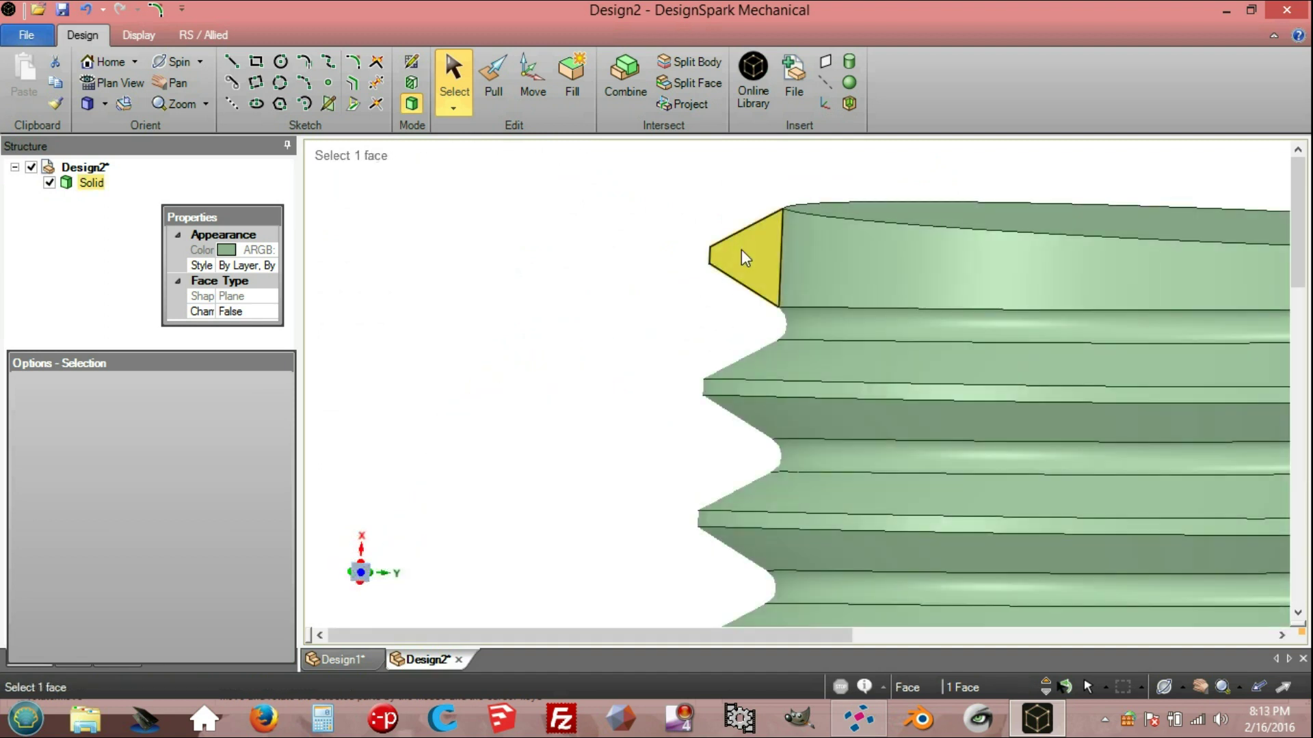
left_click(741, 249)
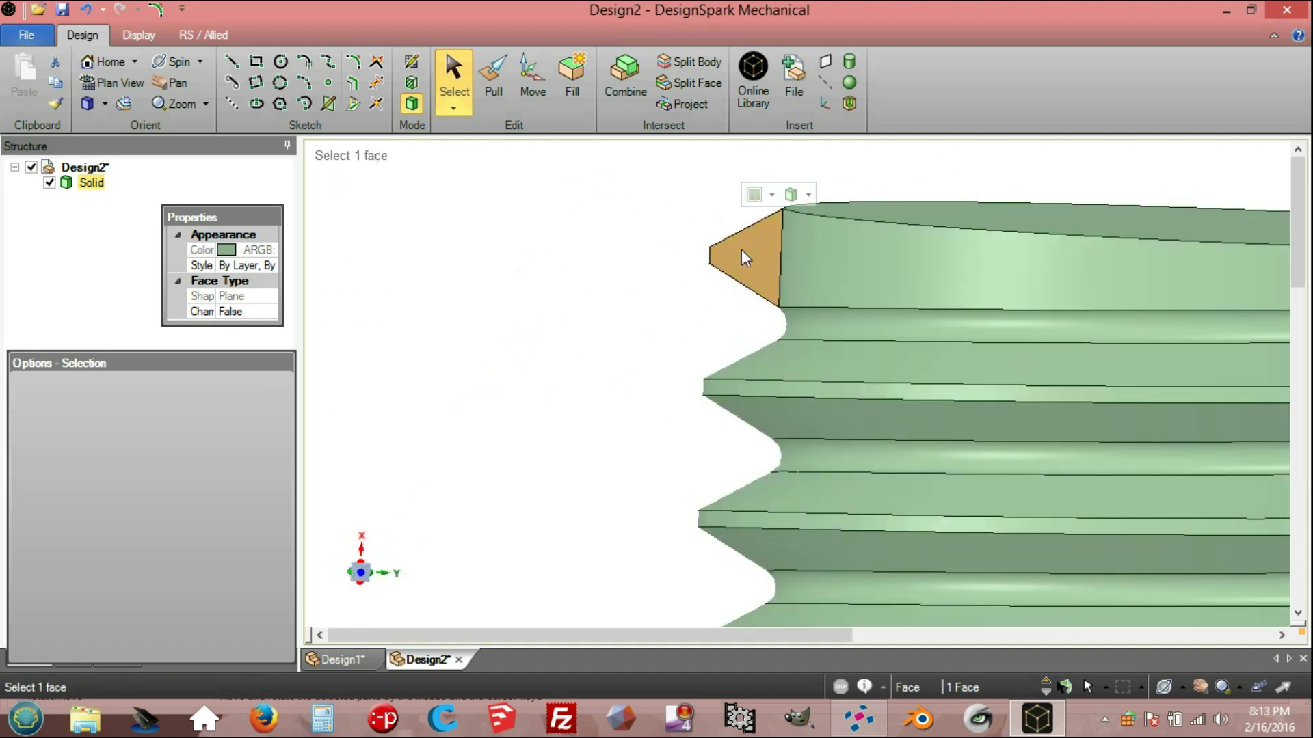
left_click(411, 61)
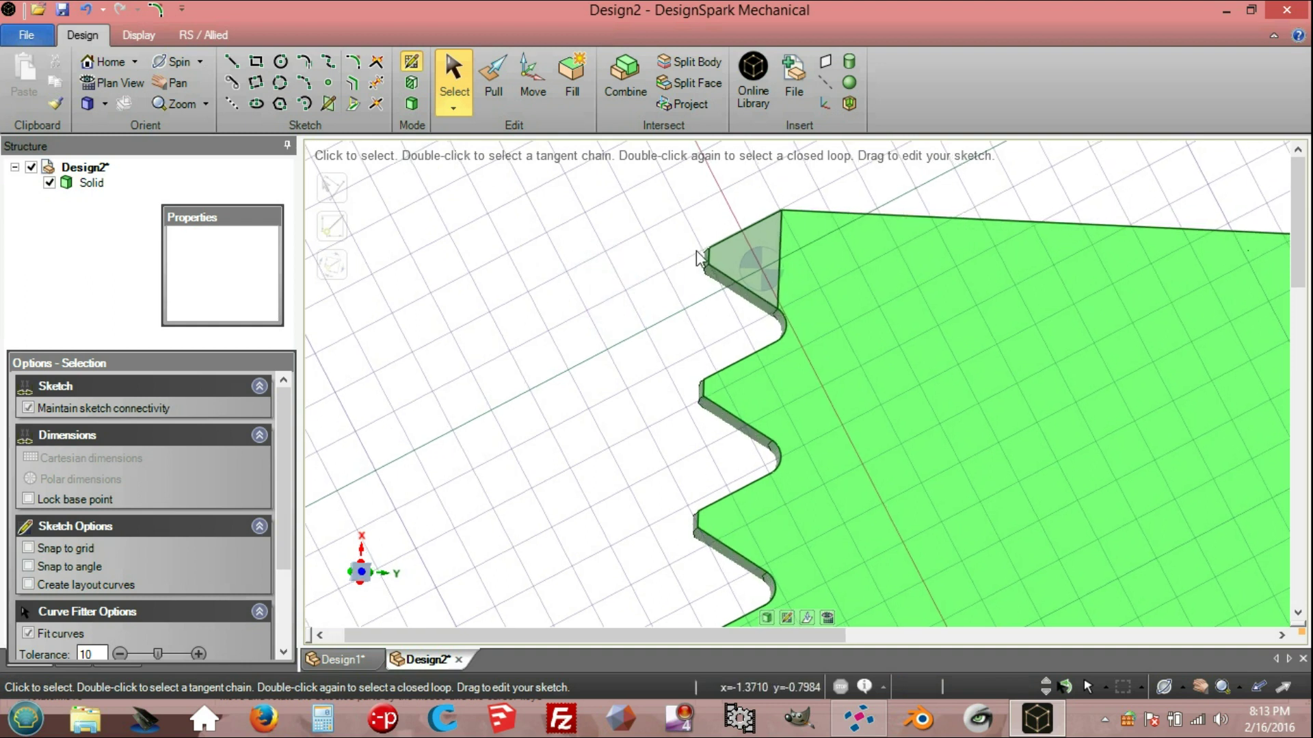
scroll(697, 256, "down", 3)
scroll(697, 257, "up", 5)
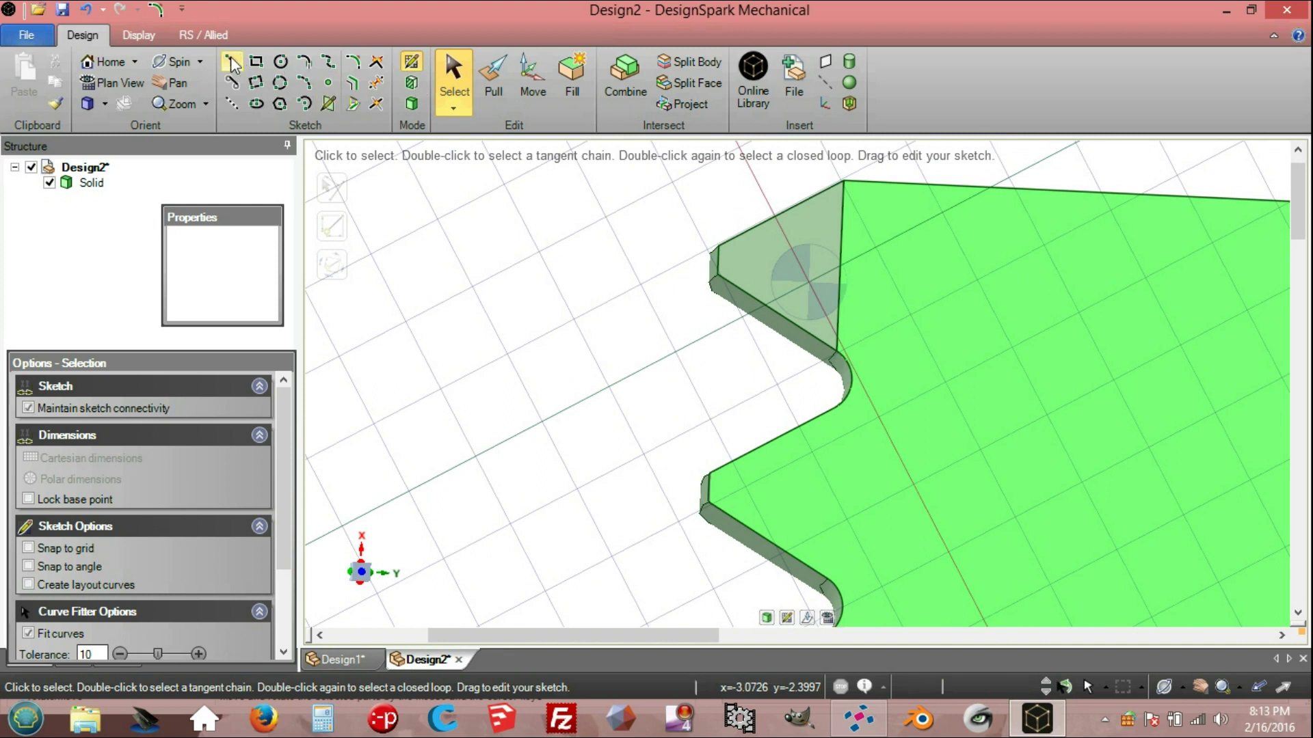
left_click(232, 62)
left_click(719, 260)
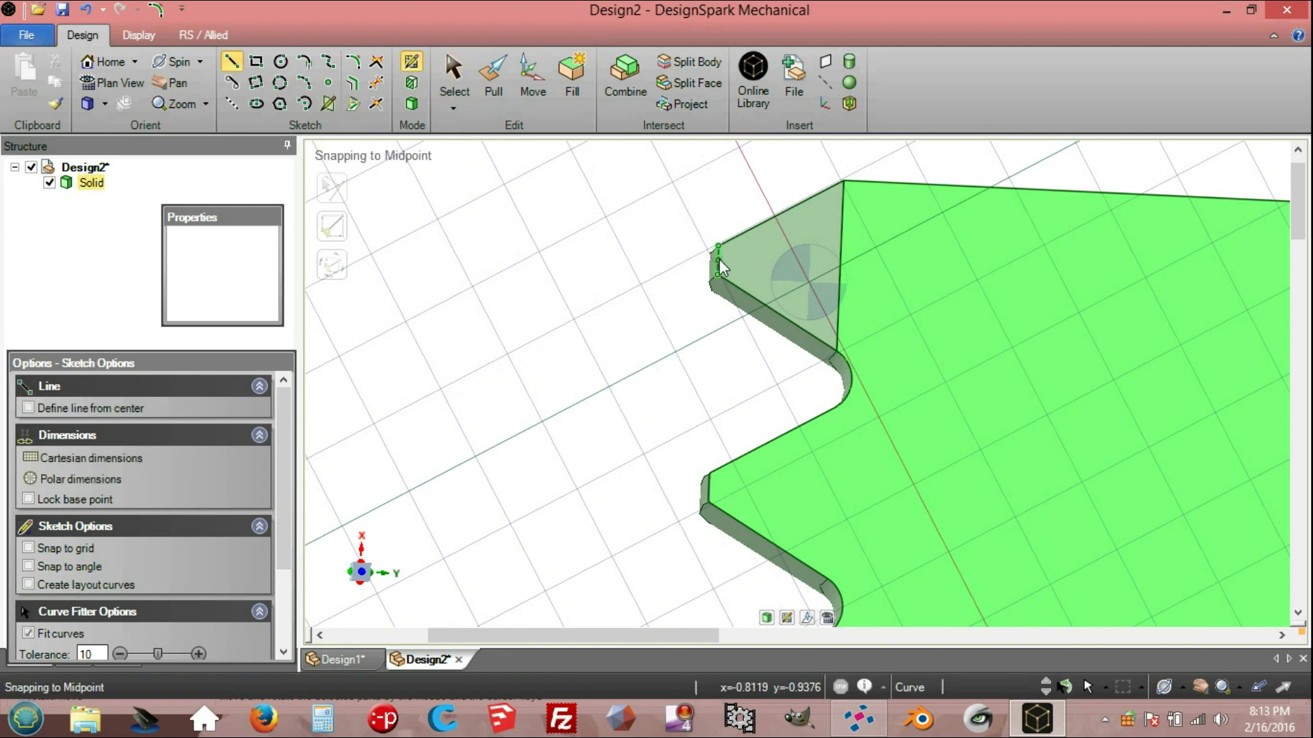
left_click(793, 264)
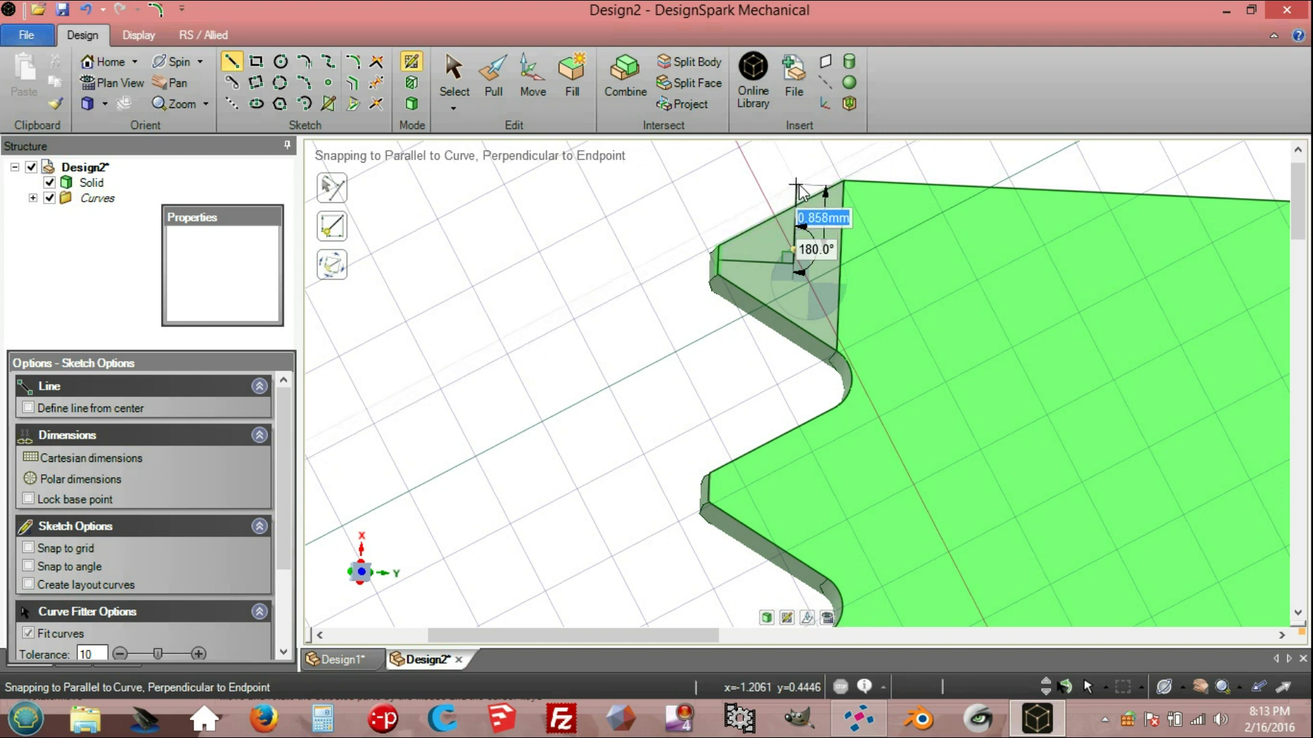
- Draw two 1.2 mm lines in opposite directions from the inner end of the centre line, perpendicular to it
type("1.")
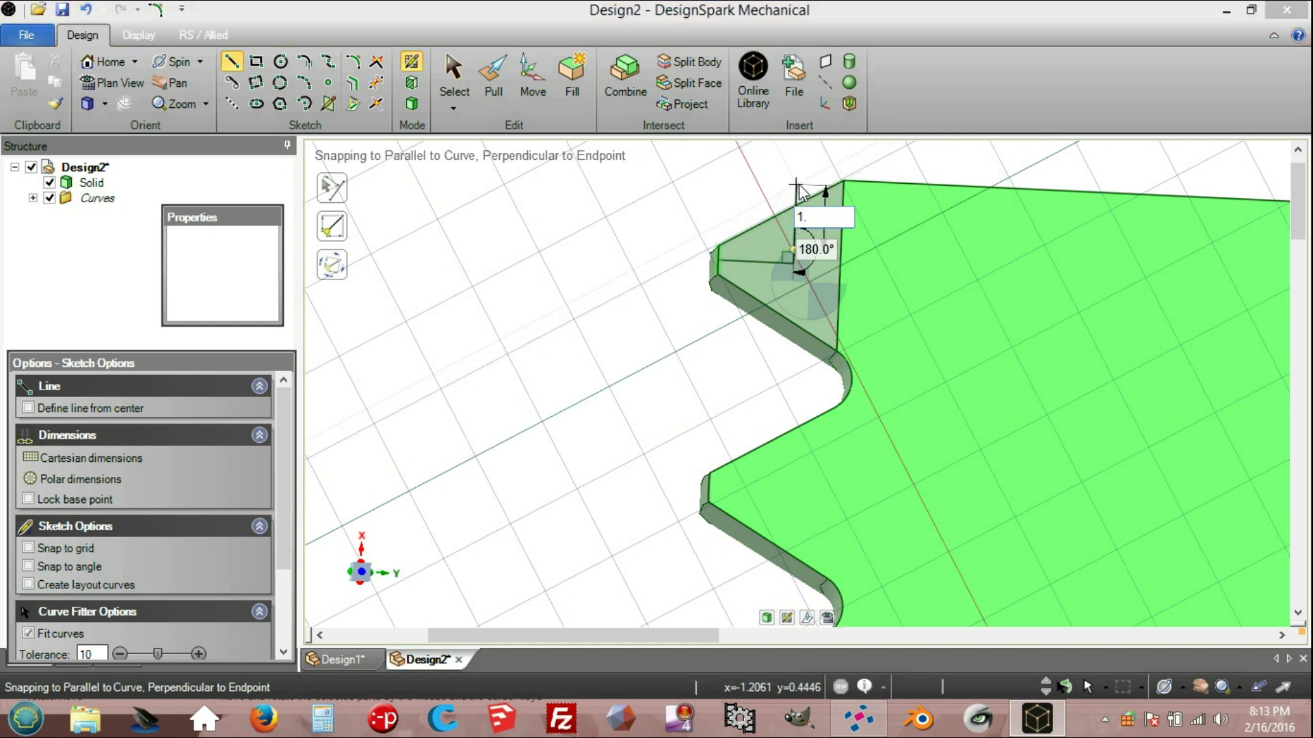
key("Return")
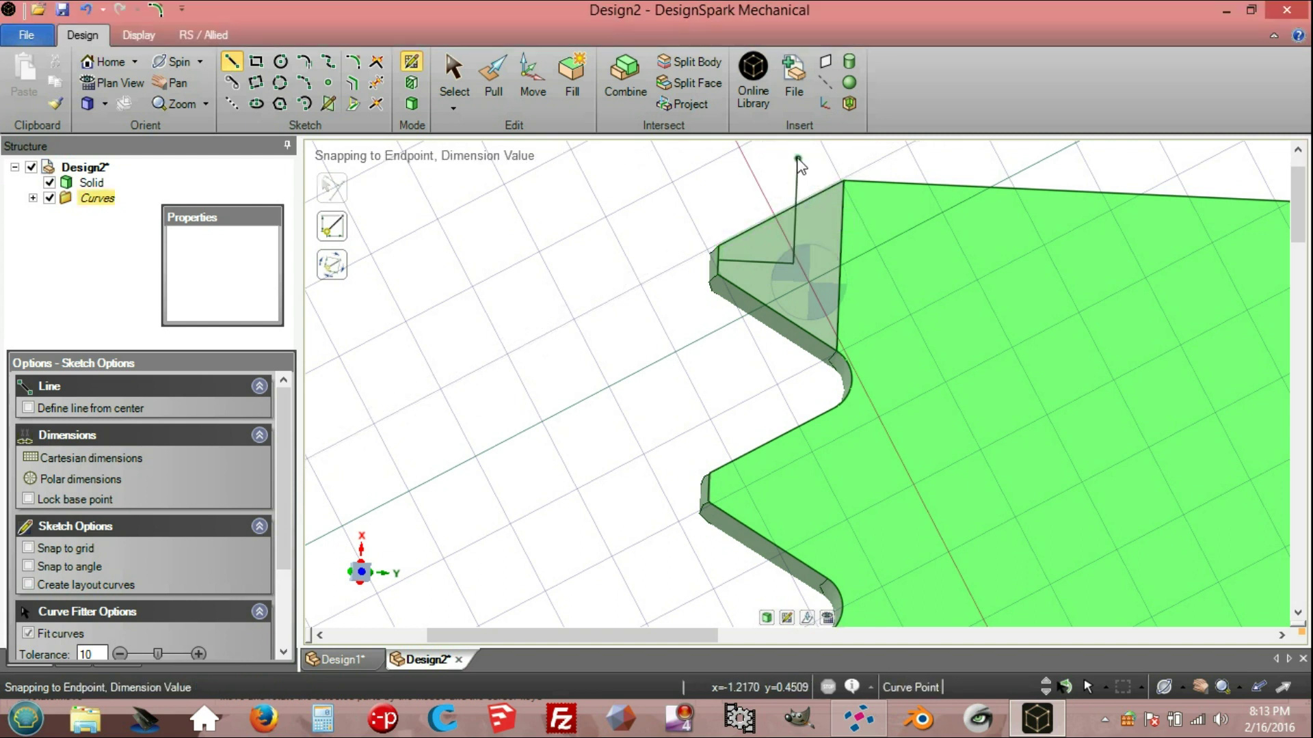
left_click(794, 260)
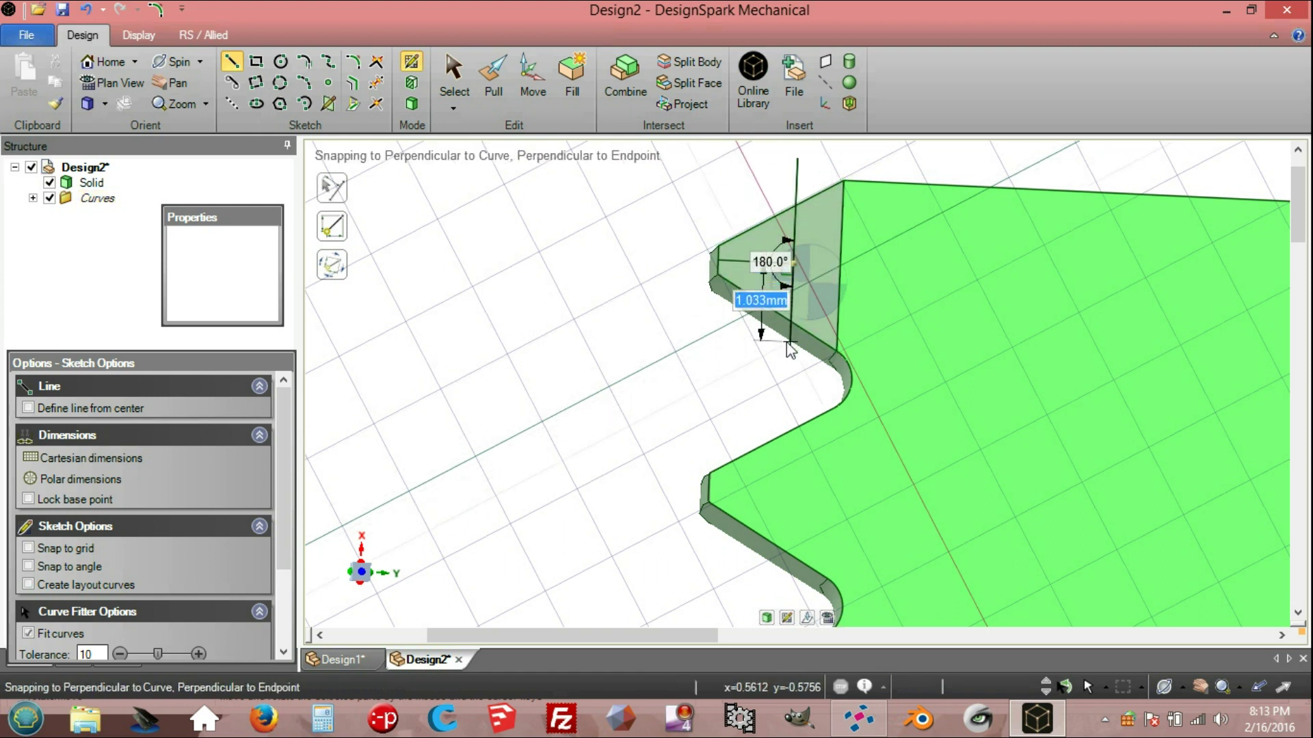
type("1.2")
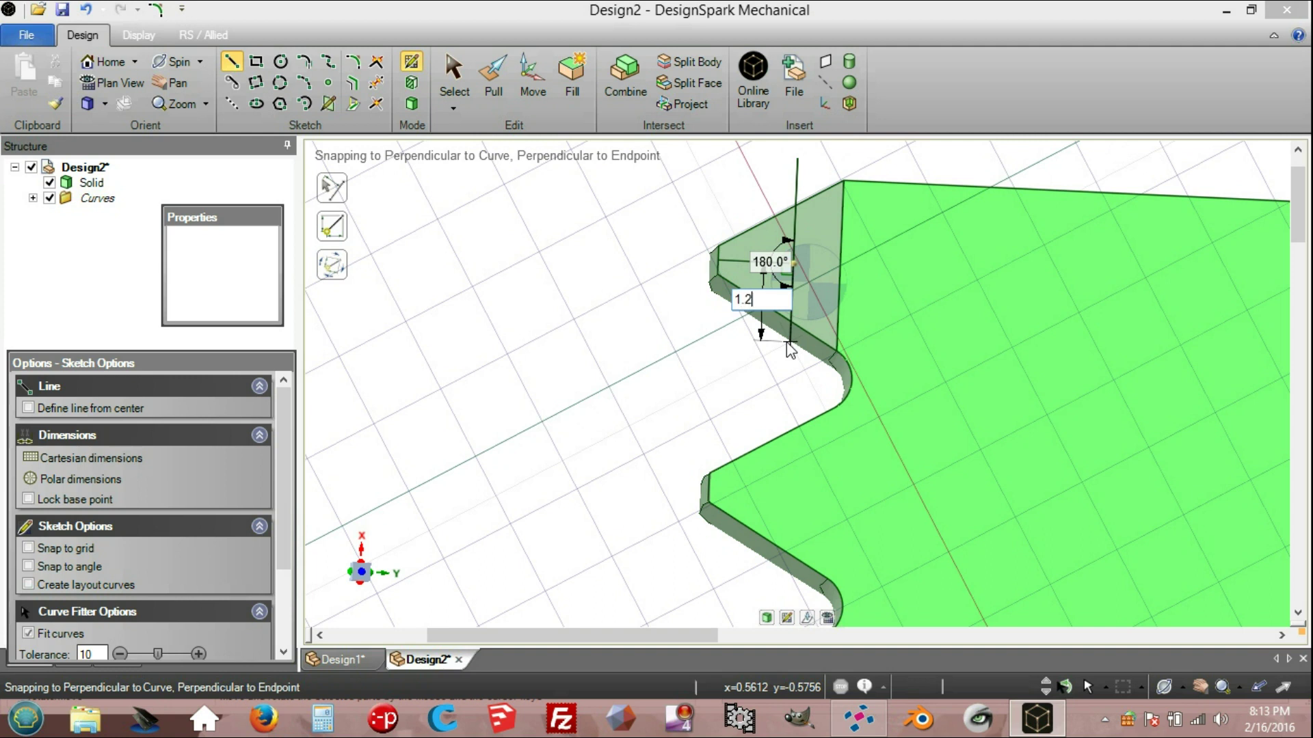
key("Return")
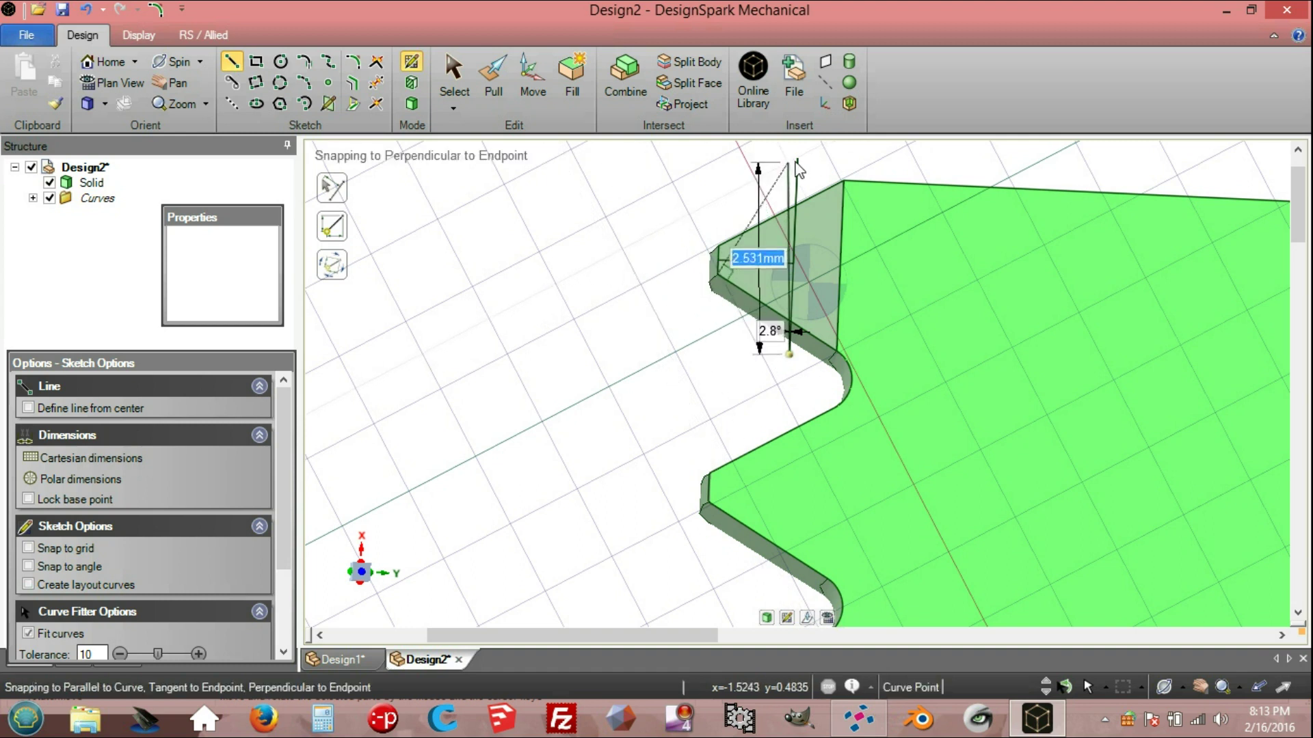
- Close the triangle with sides about 2.6 and 2.7 mm long meeting beyond the thread crest, and remove the centre line
left_click(618, 257)
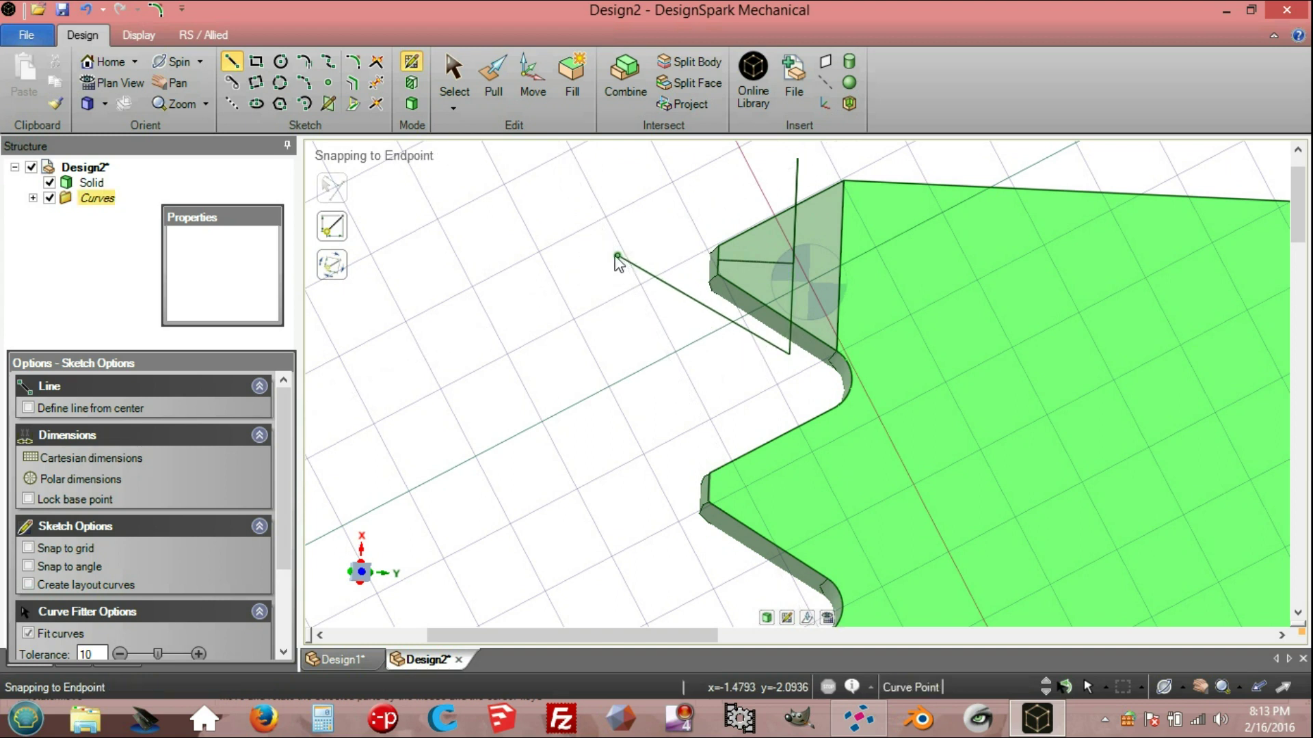
left_click(798, 159)
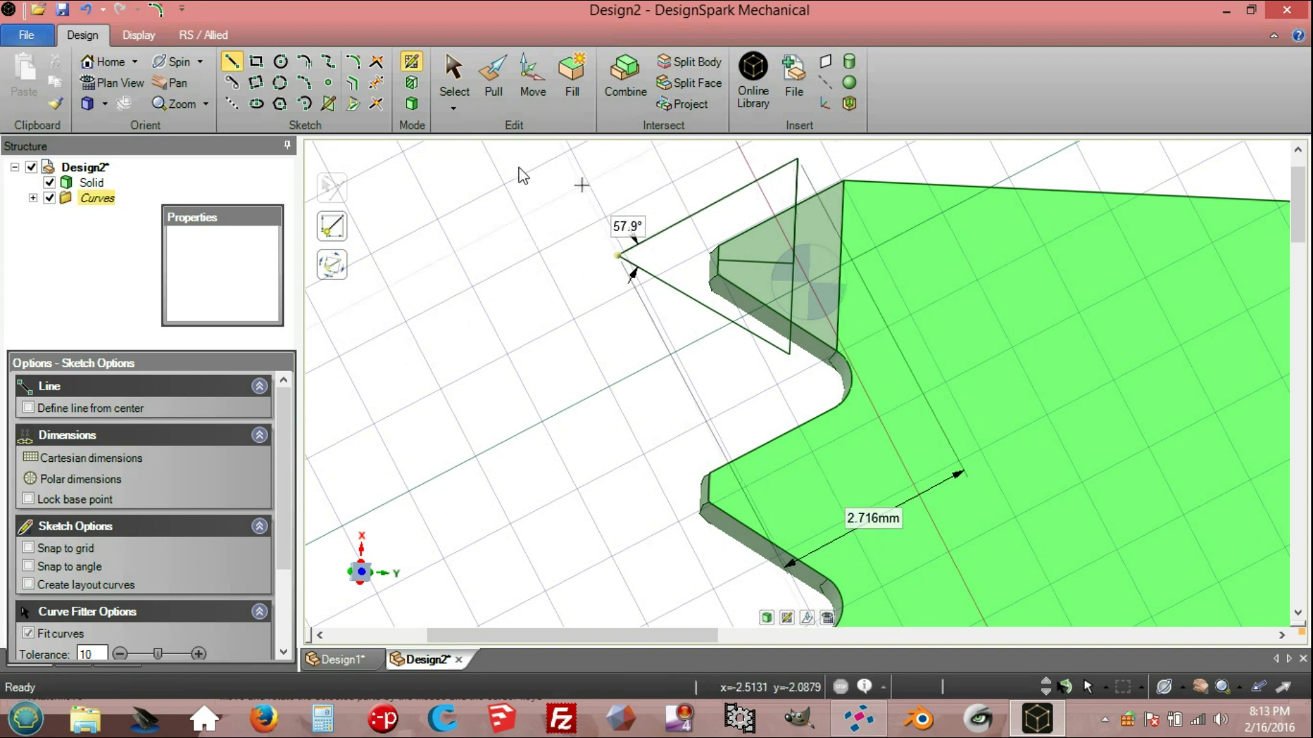
left_click(376, 82)
left_click_drag(753, 260, 652, 308)
left_click_drag(623, 373, 624, 372)
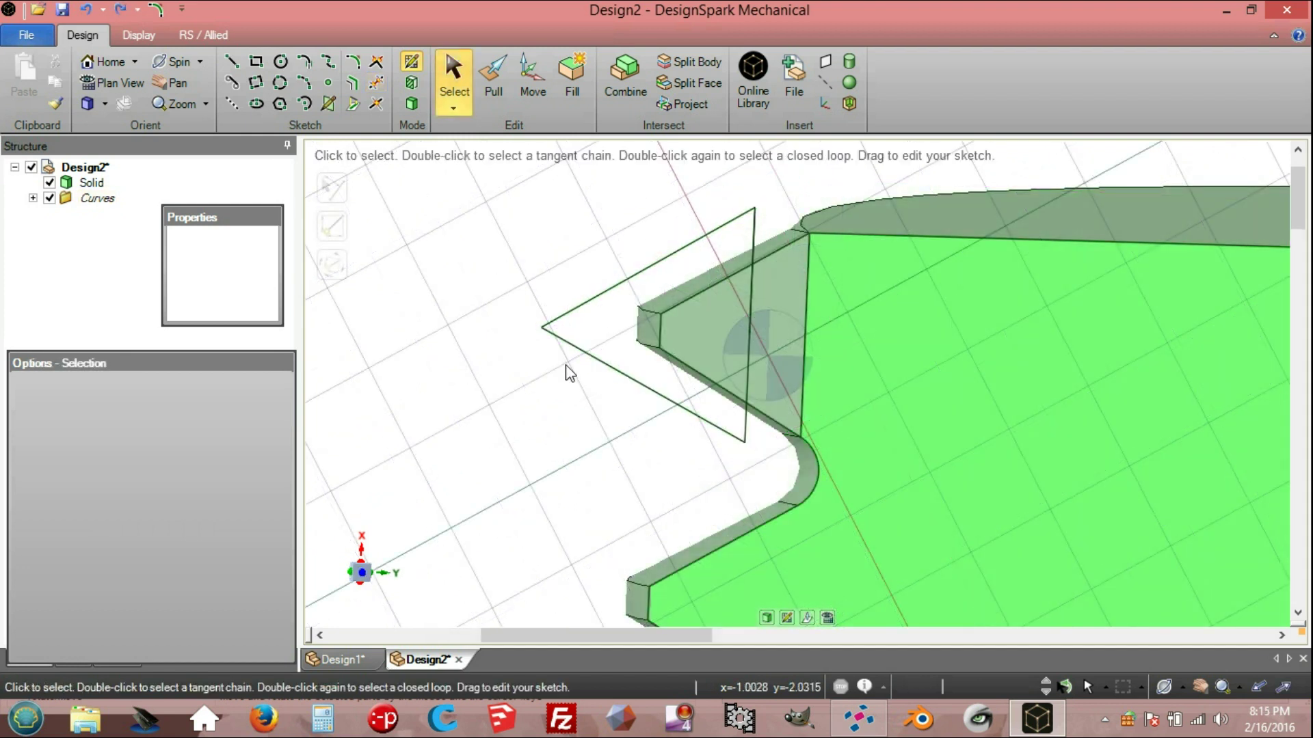
- Select the four sketch curves of the triangle around the thread end and fill them into a surface
left_click(603, 367)
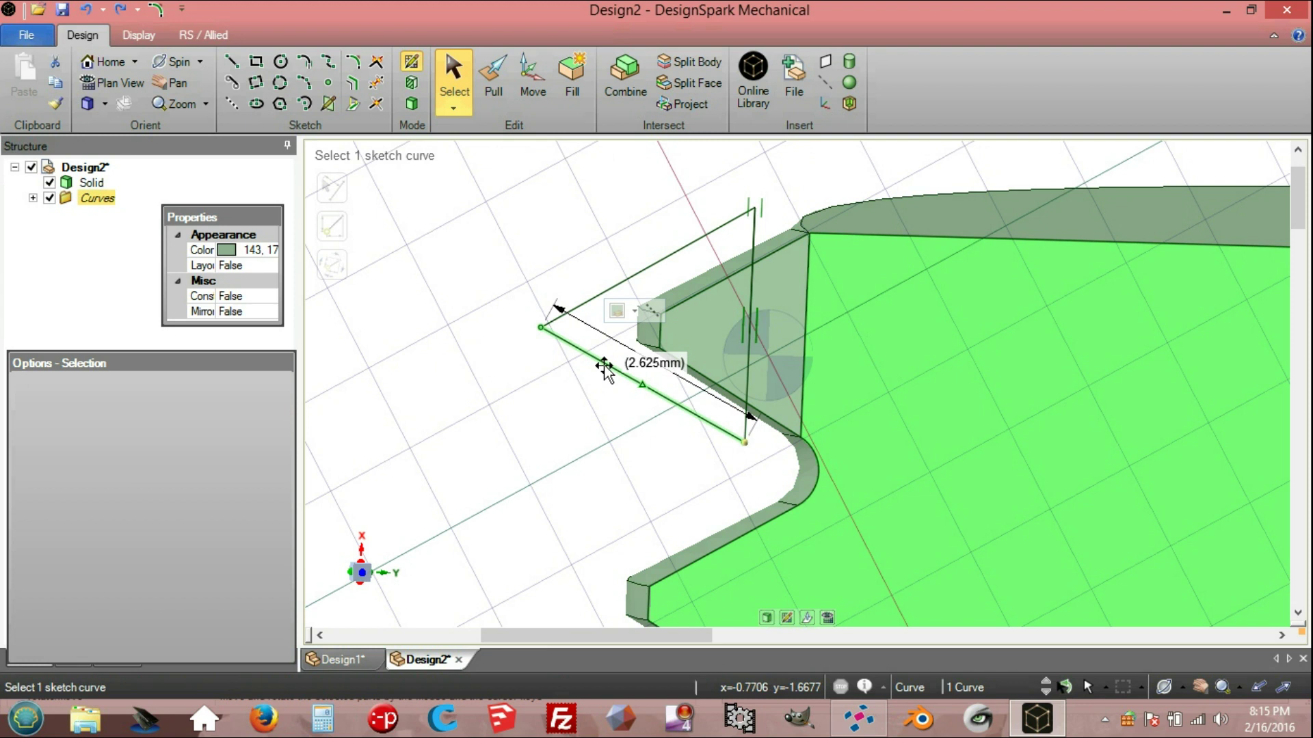
left_click(601, 293, "ctrl")
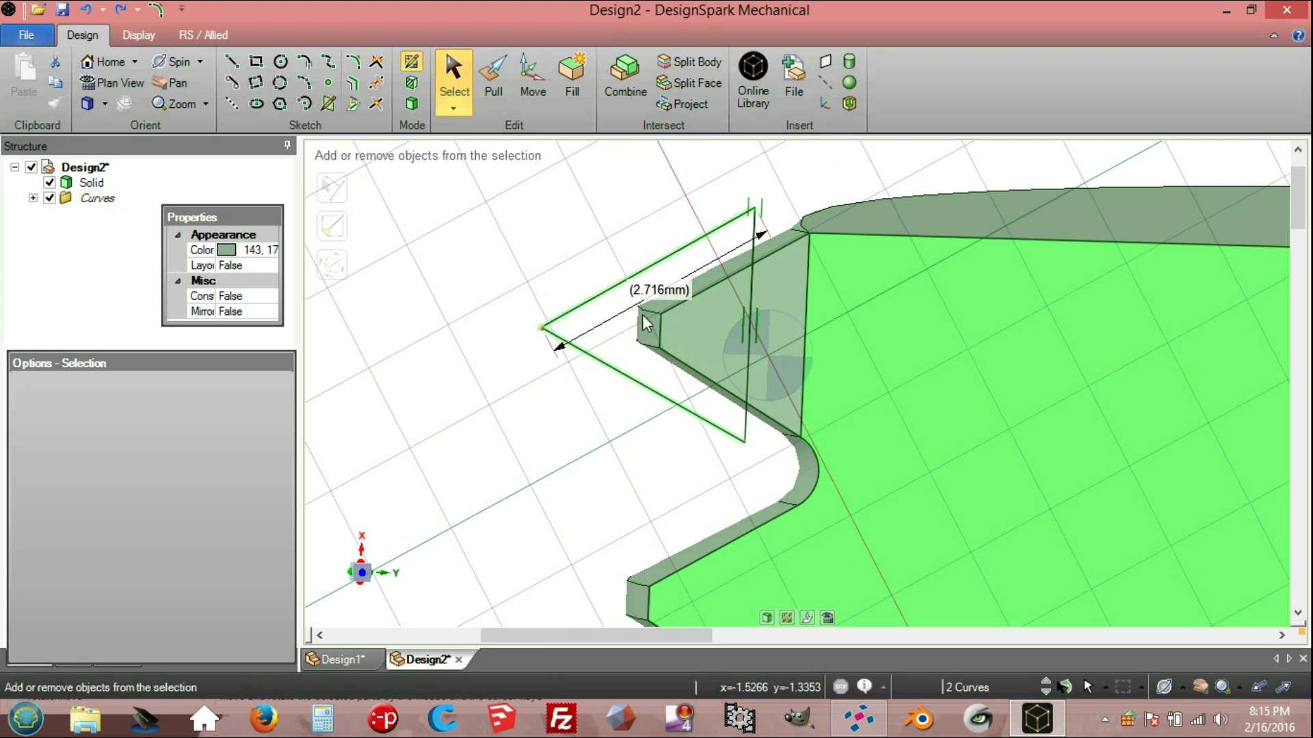
left_click(746, 402, "ctrl")
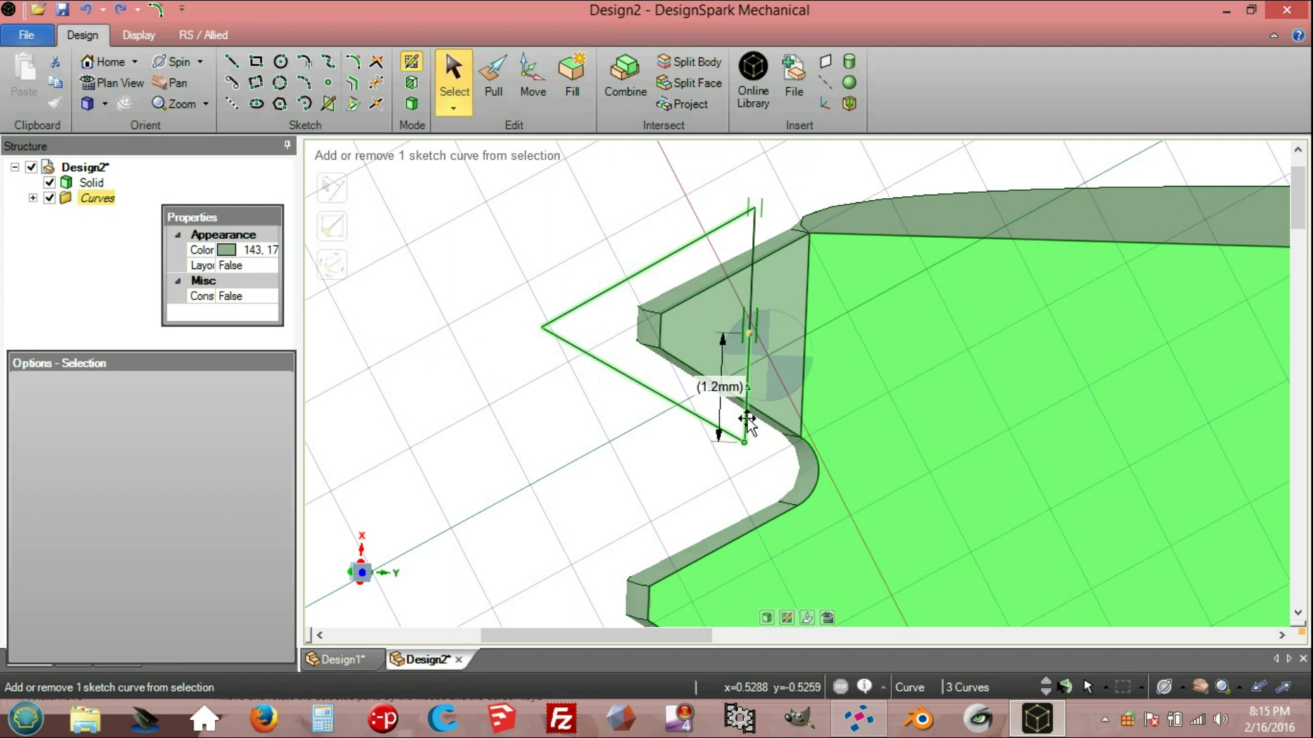
left_click(754, 226, "ctrl")
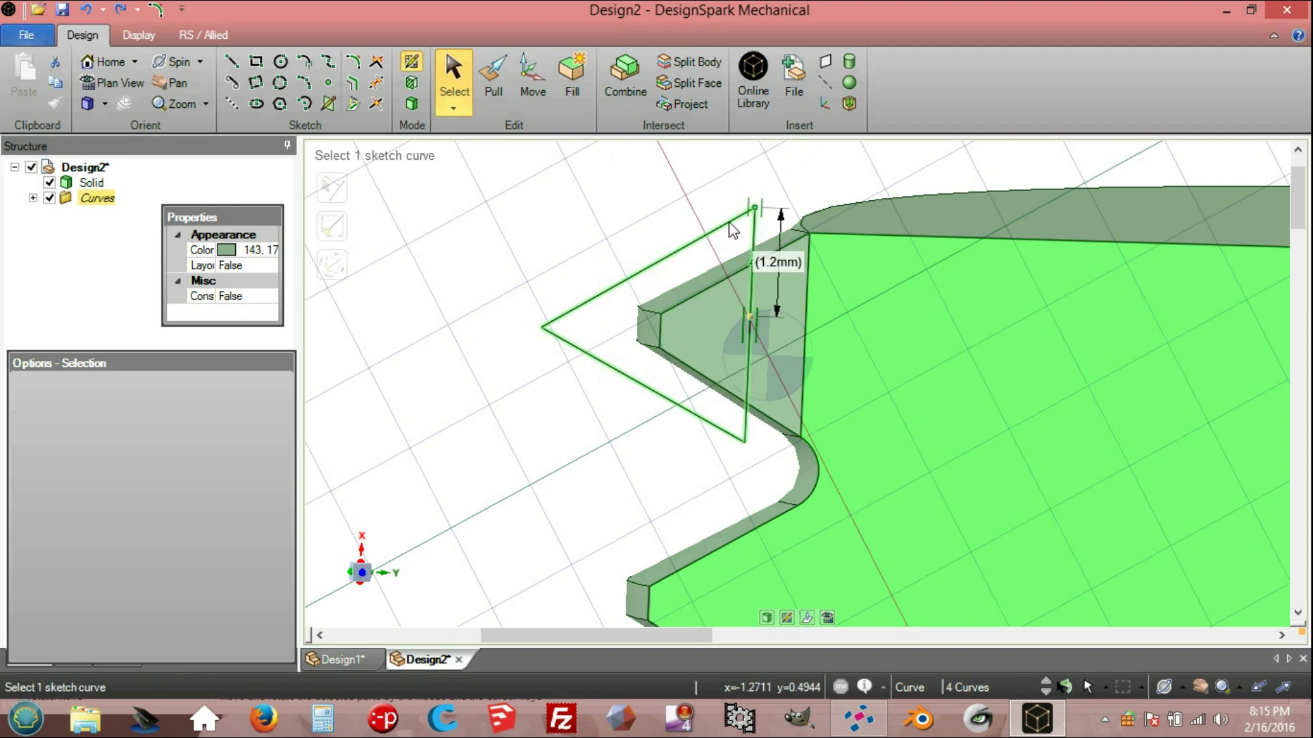
left_click(573, 83)
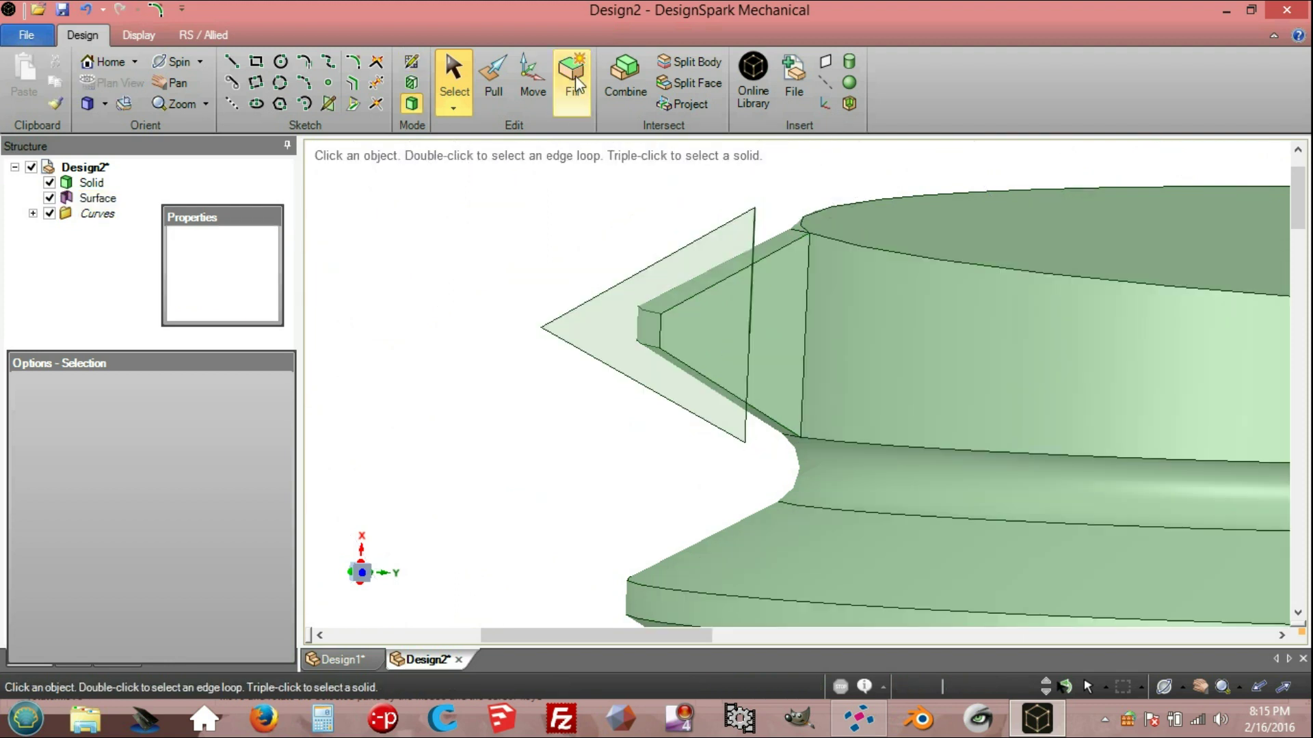
- Pull the triangular surface 6 mm into the thread end as a cut
left_click(619, 319)
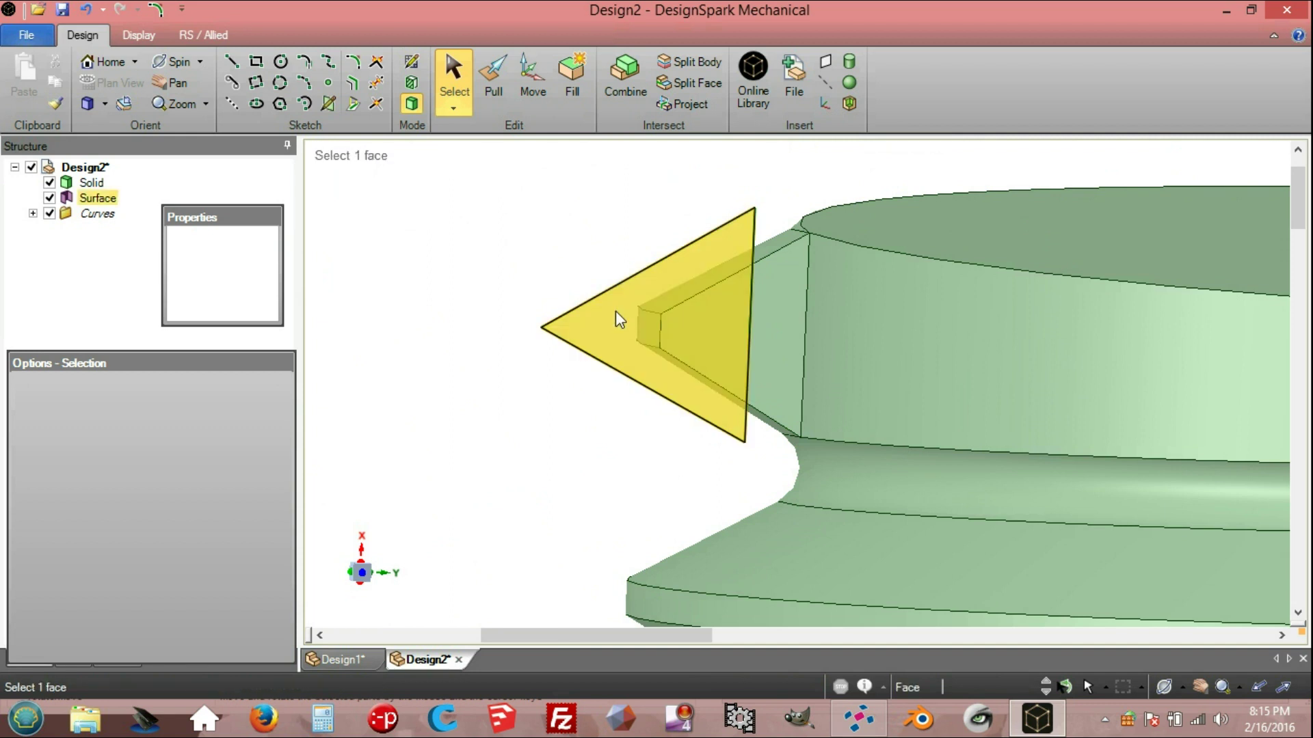
left_click(615, 311)
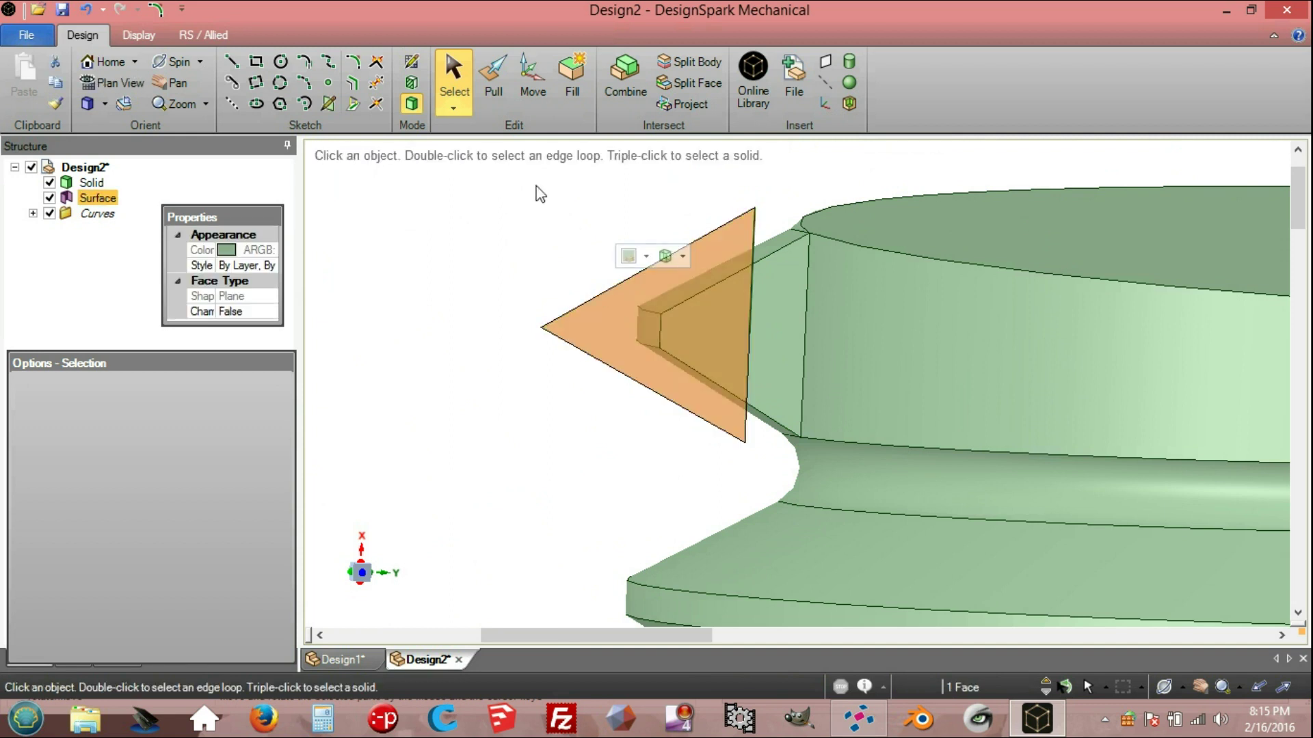
left_click(493, 87)
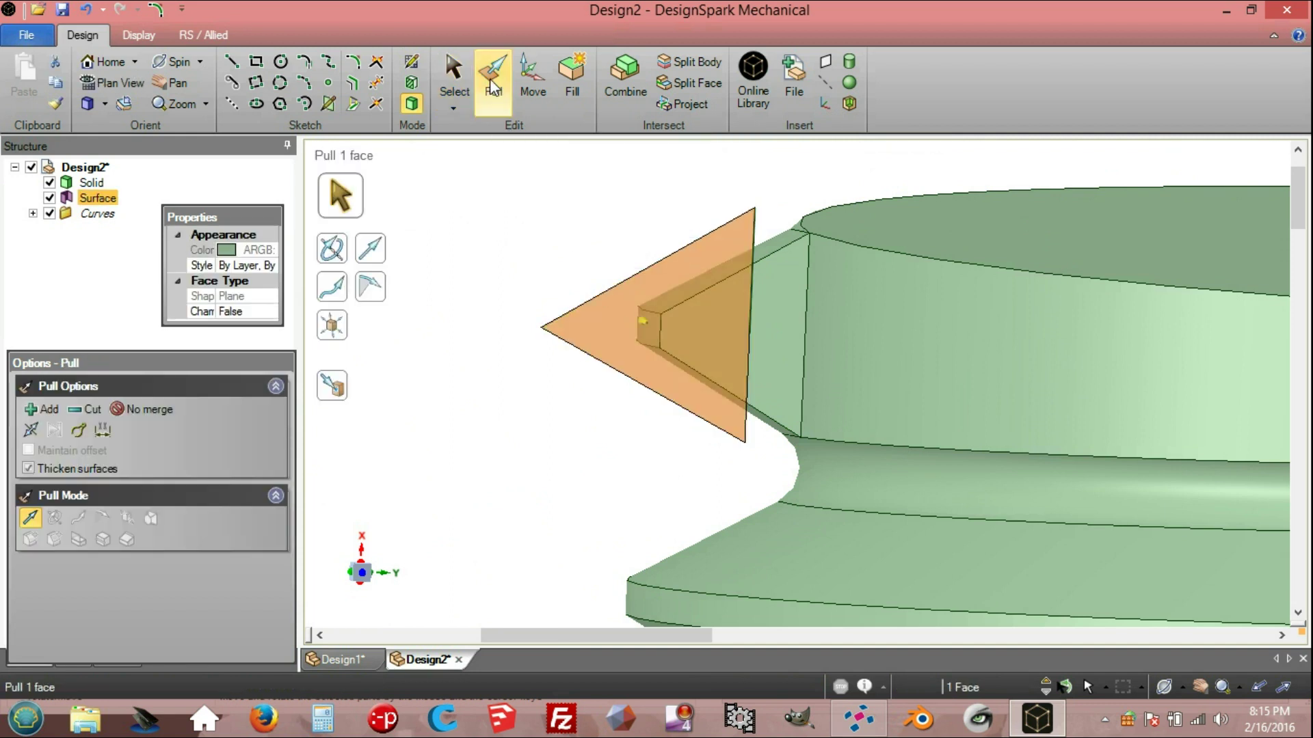
left_click(77, 405)
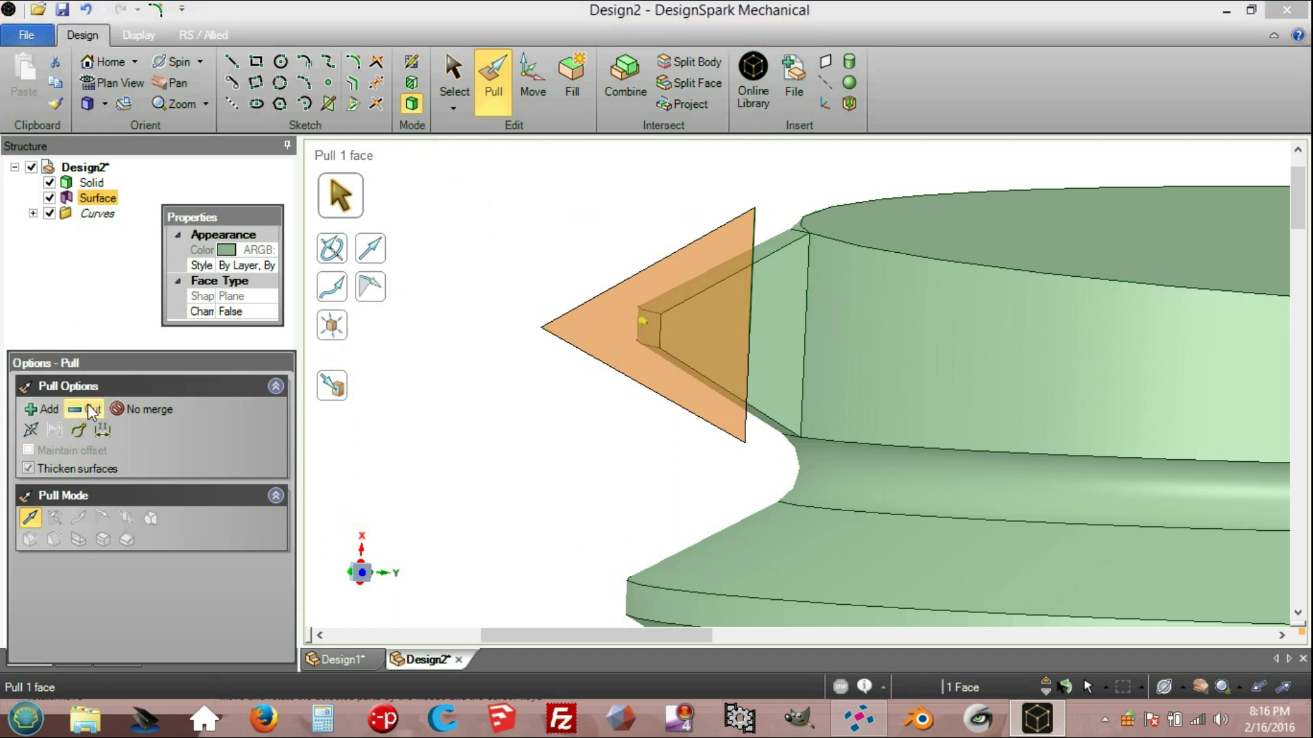
middle_click_drag(470, 387, 548, 381)
left_click_drag(628, 327, 412, 231)
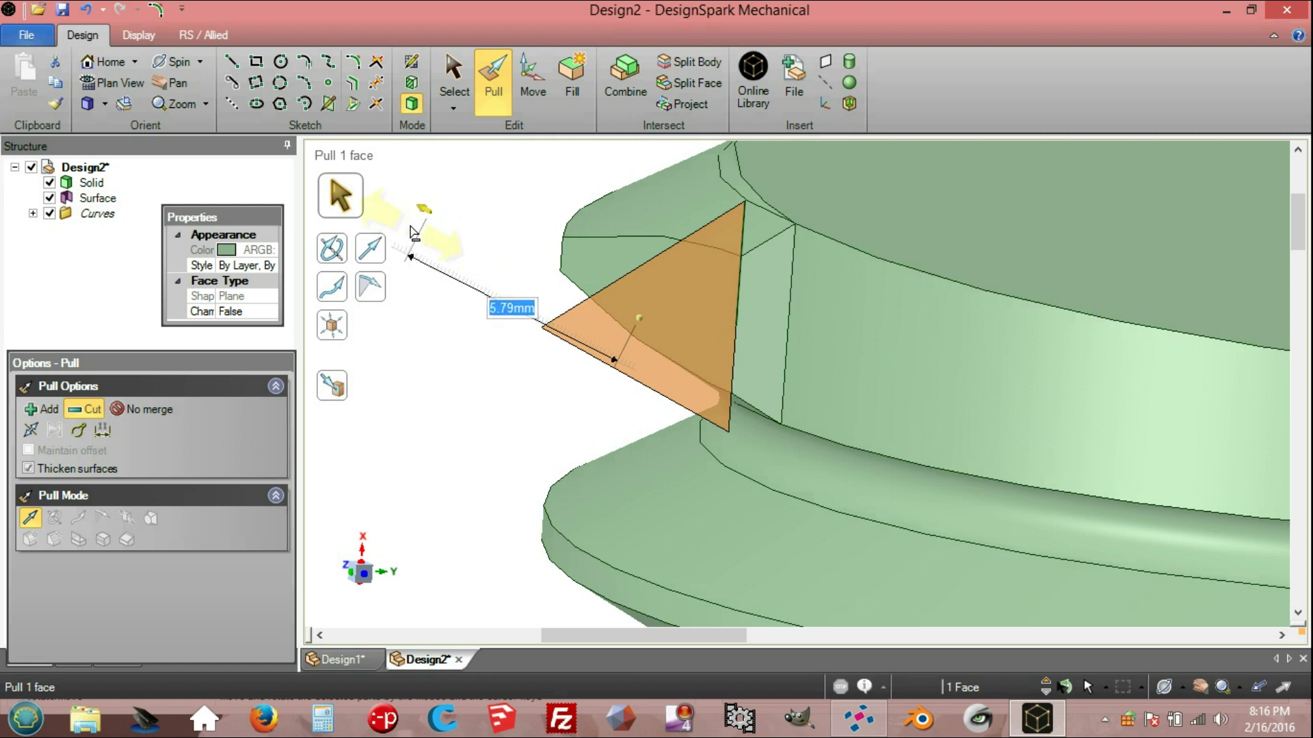
type("6")
key("Return")
scroll(483, 251, "down", 8)
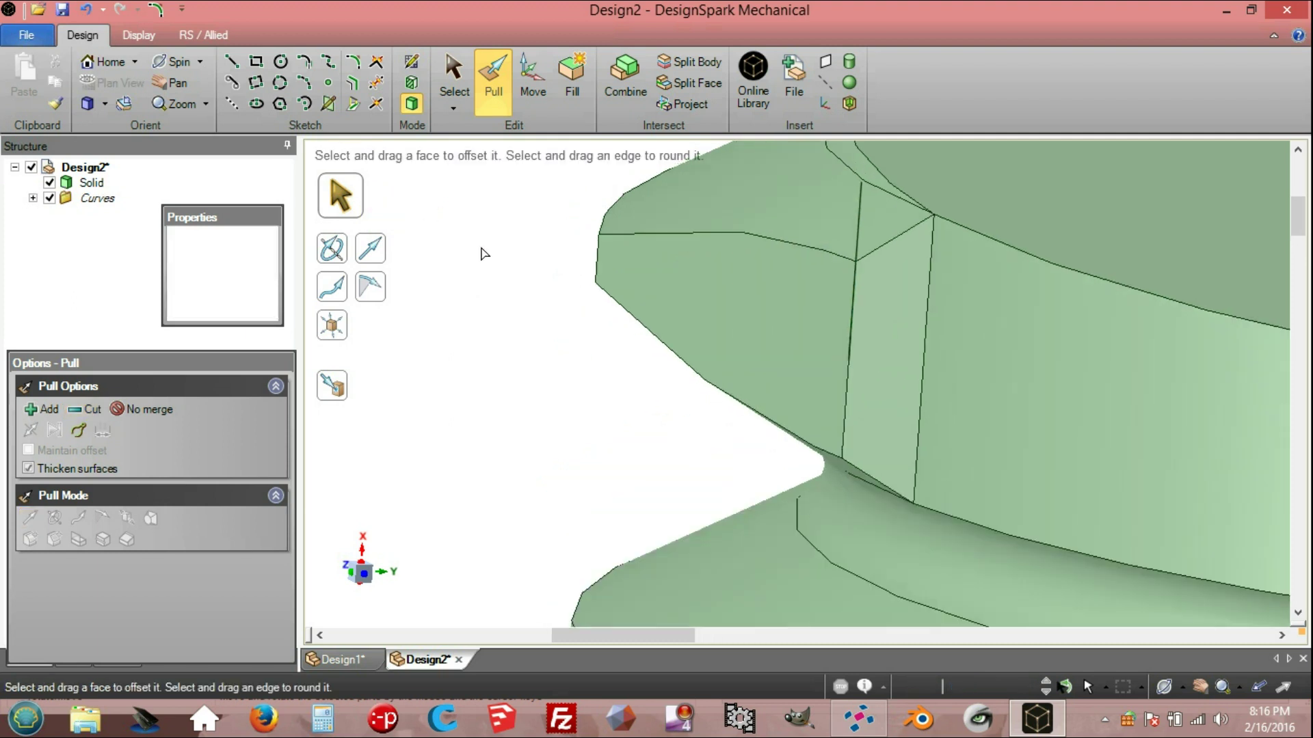
- Trim away the leftover sketch line protruding above the triangular cut at the thread's end
mouse_move(585, 312)
middle_mouse_down()
mouse_move(689, 346)
mouse_move(688, 401)
mouse_move(674, 384)
mouse_move(504, 329)
mouse_move(534, 346)
mouse_move(580, 307)
middle_mouse_up()
left_click(584, 312)
scroll(592, 313, "up", 6)
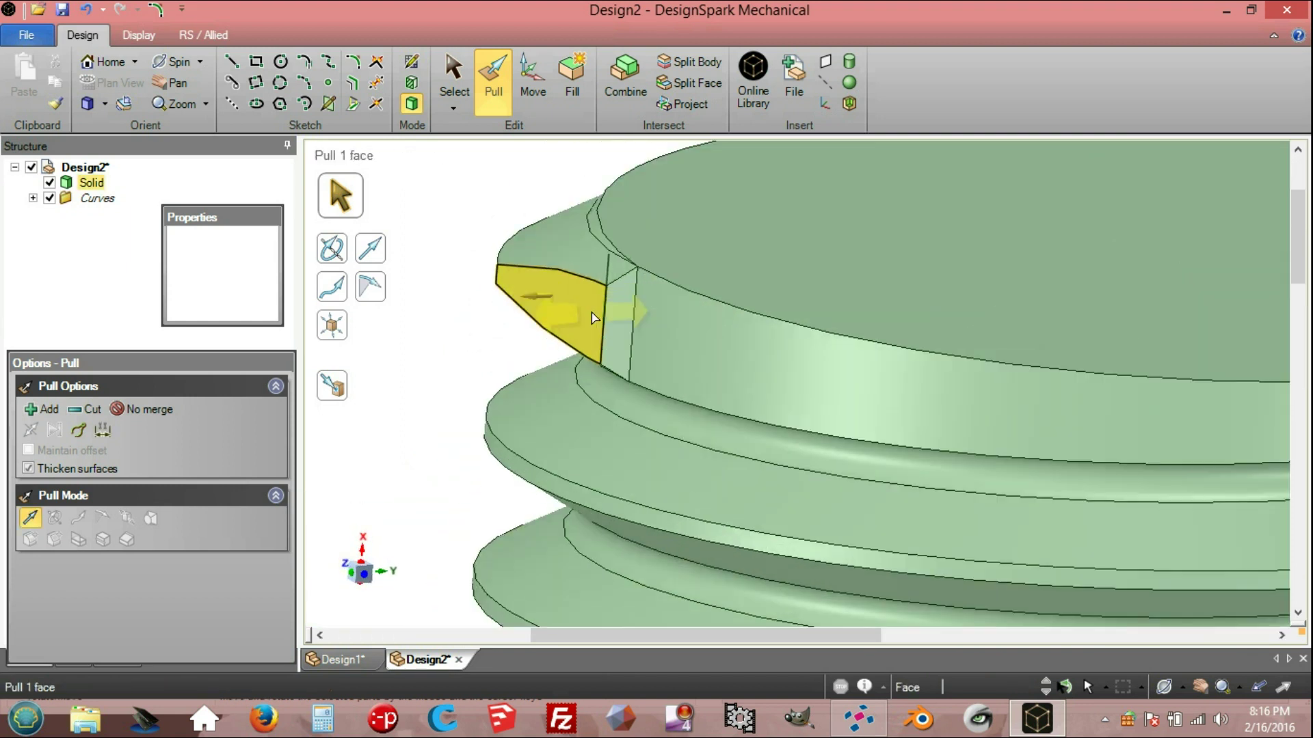
key("Escape")
left_click(376, 82)
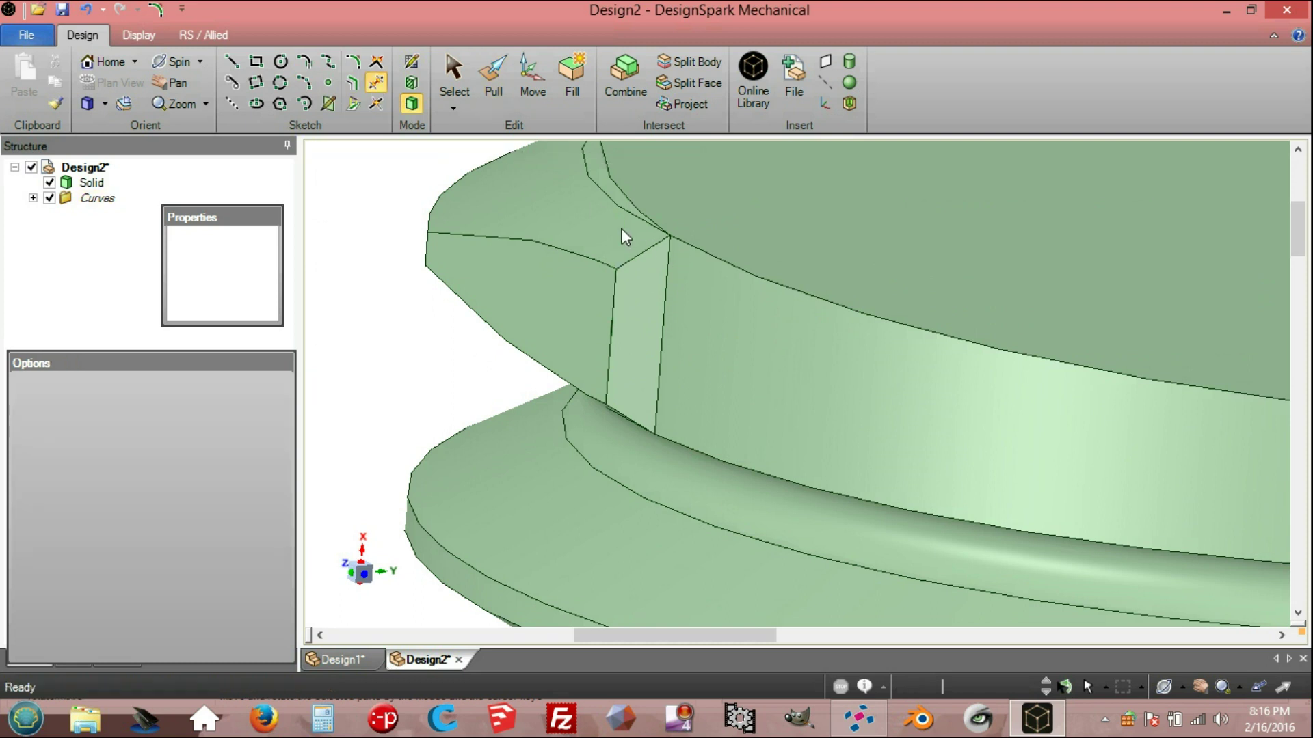
middle_click_drag(658, 347, 738, 368)
middle_click_drag(765, 400, 747, 381)
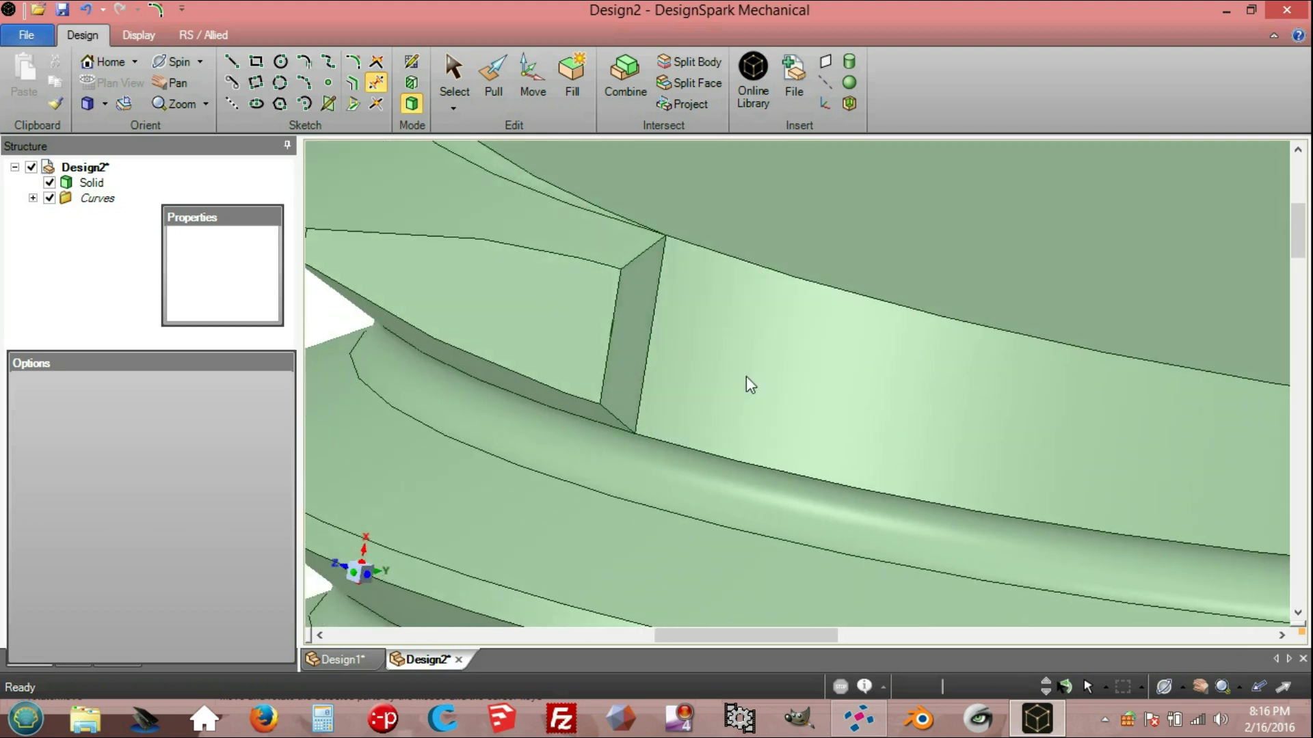
scroll(675, 331, "down", 5)
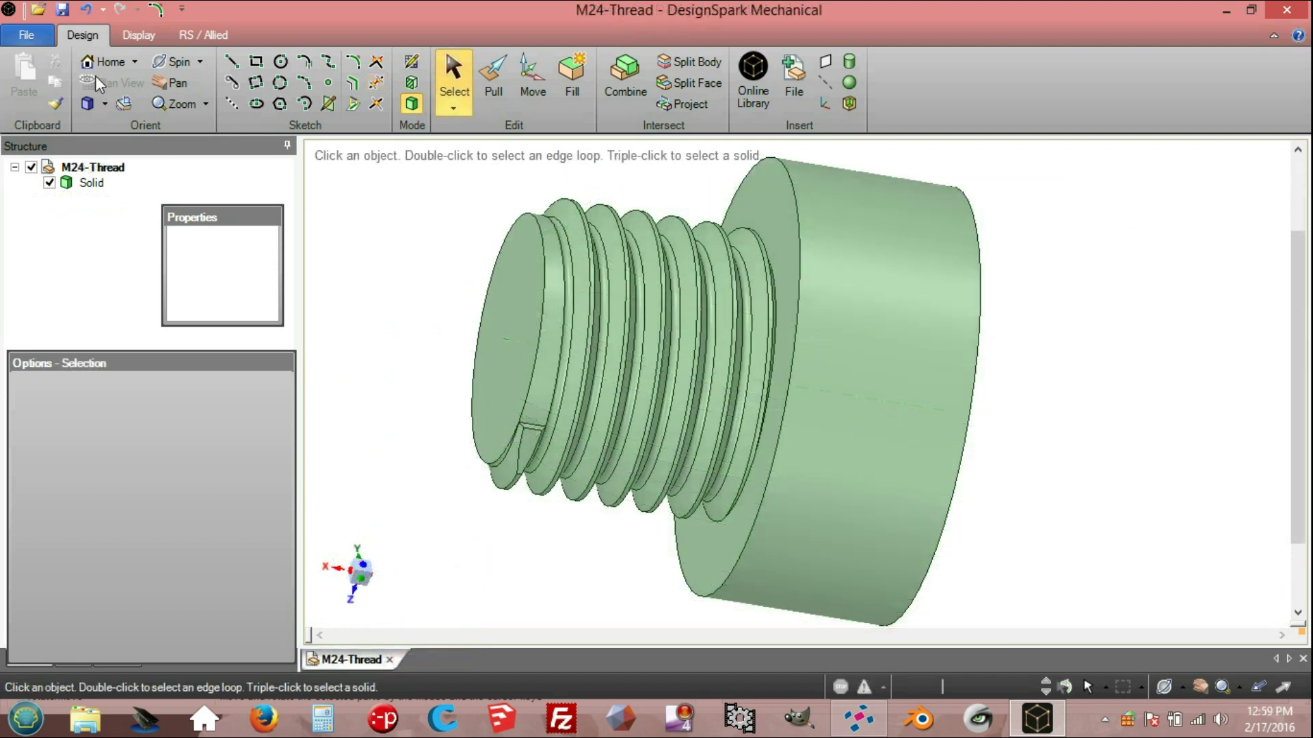
- Set up saving a copy of the finished part as M24-Thread in the STL file format
left_click(26, 36)
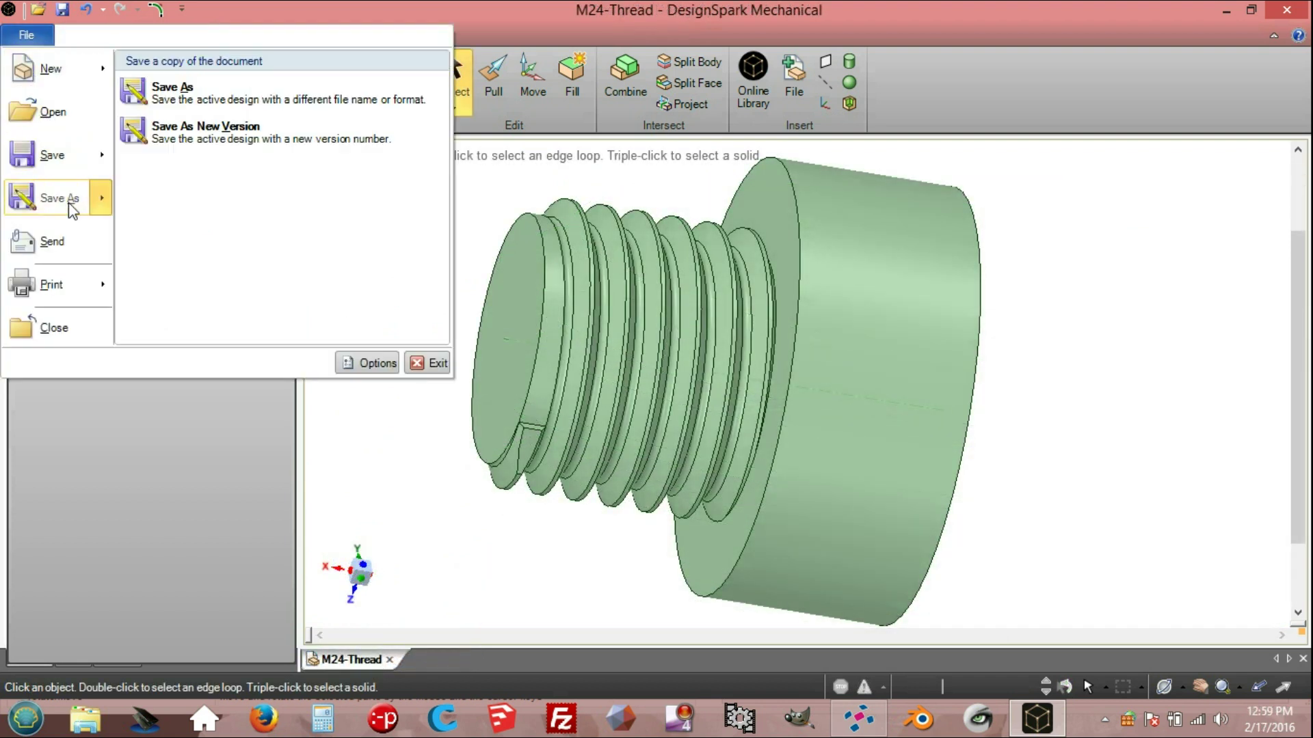
left_click(68, 203)
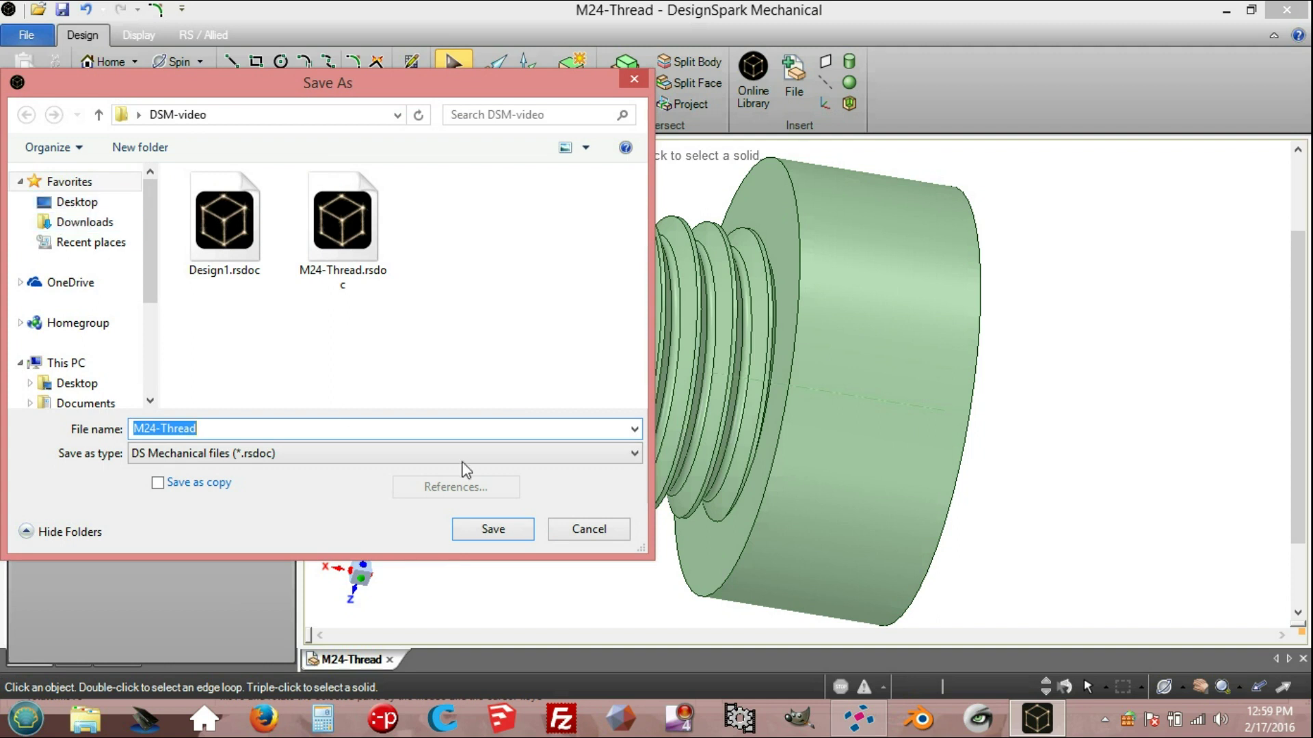
left_click(635, 454)
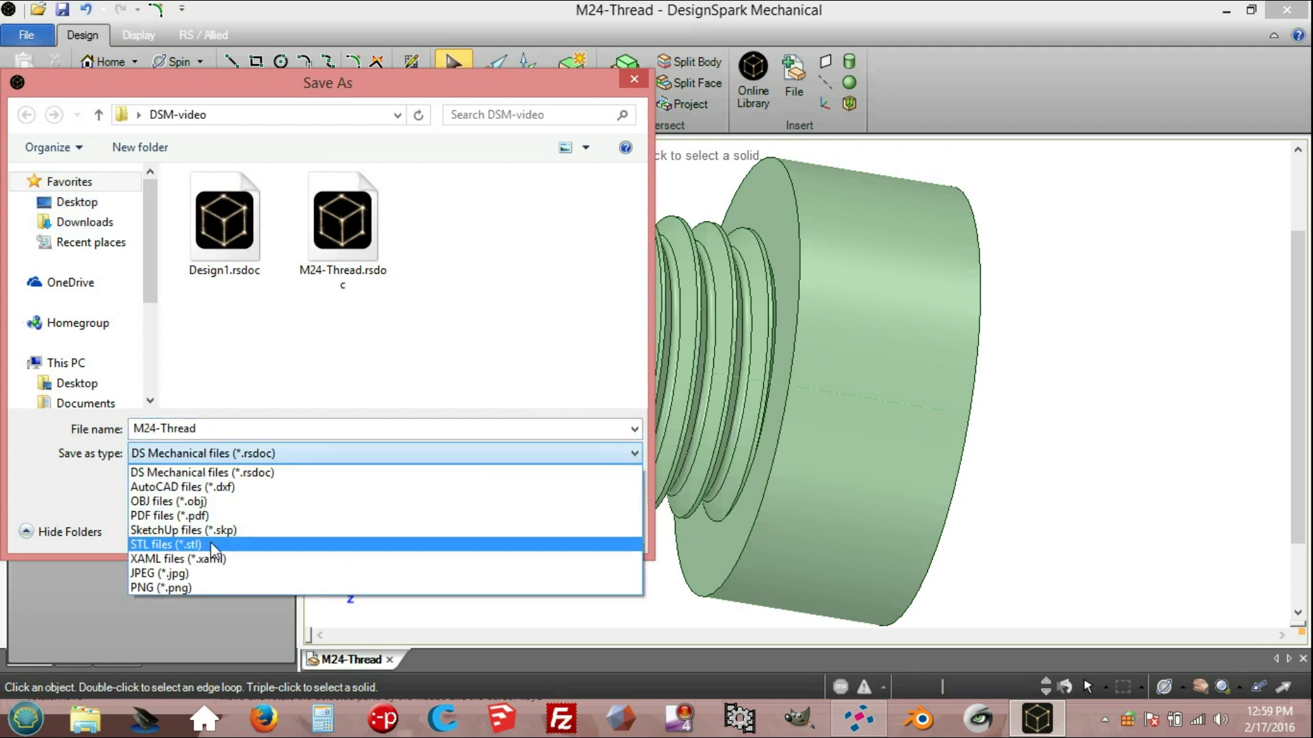
left_click(170, 545)
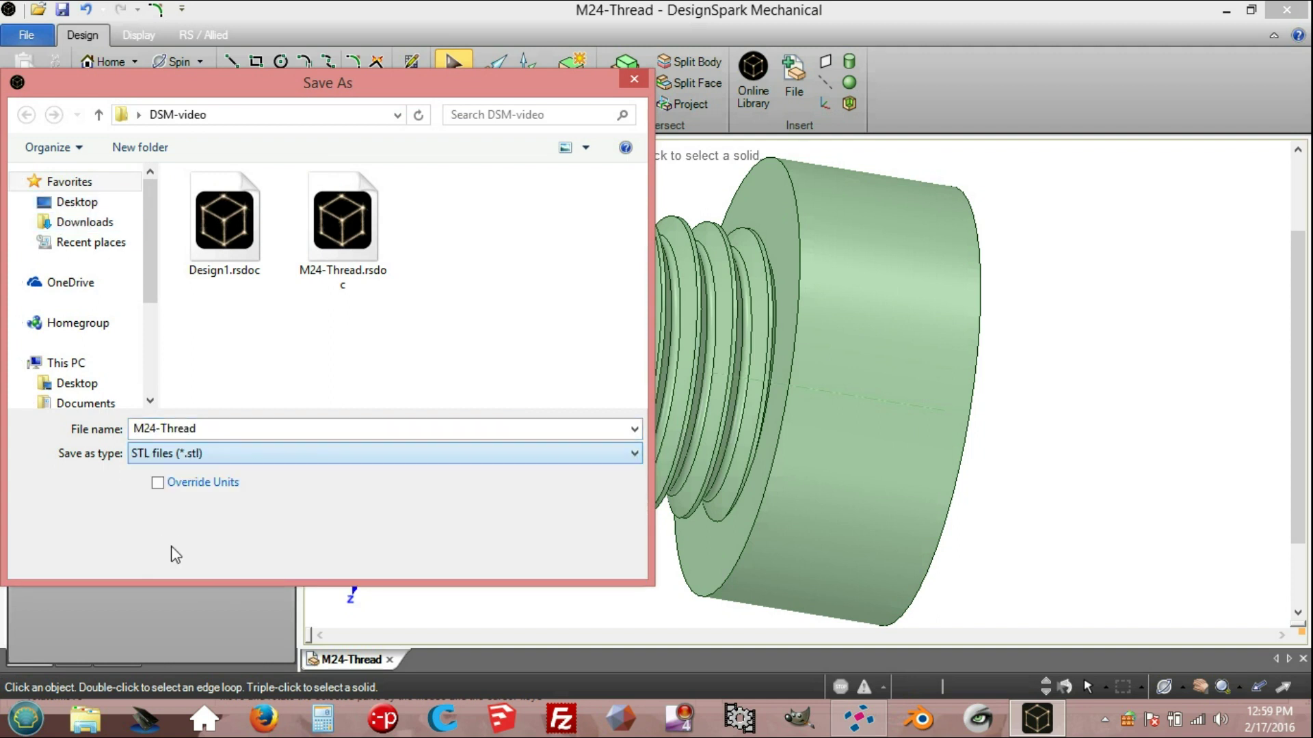
- Accept the STL export options with ASCII format, one file per design and Fine resolution, and save the file
left_click(438, 518)
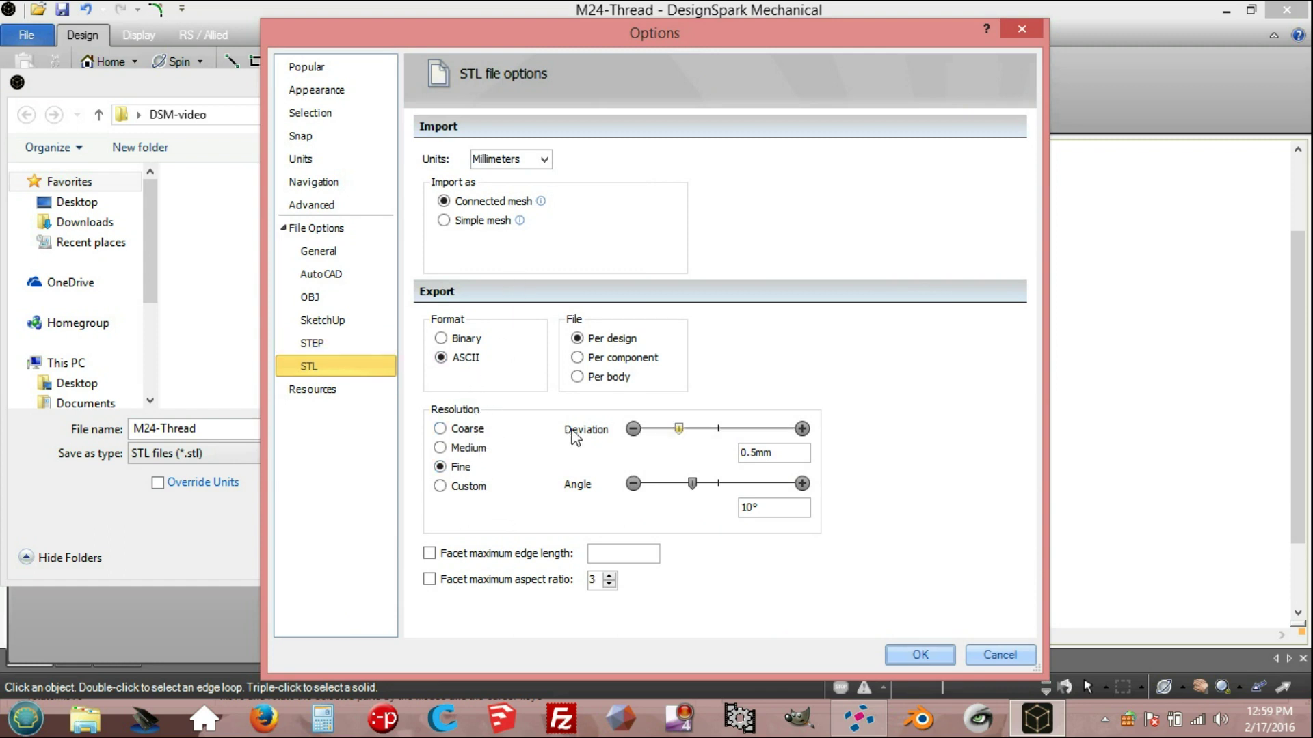
left_click(739, 507)
left_click(925, 653)
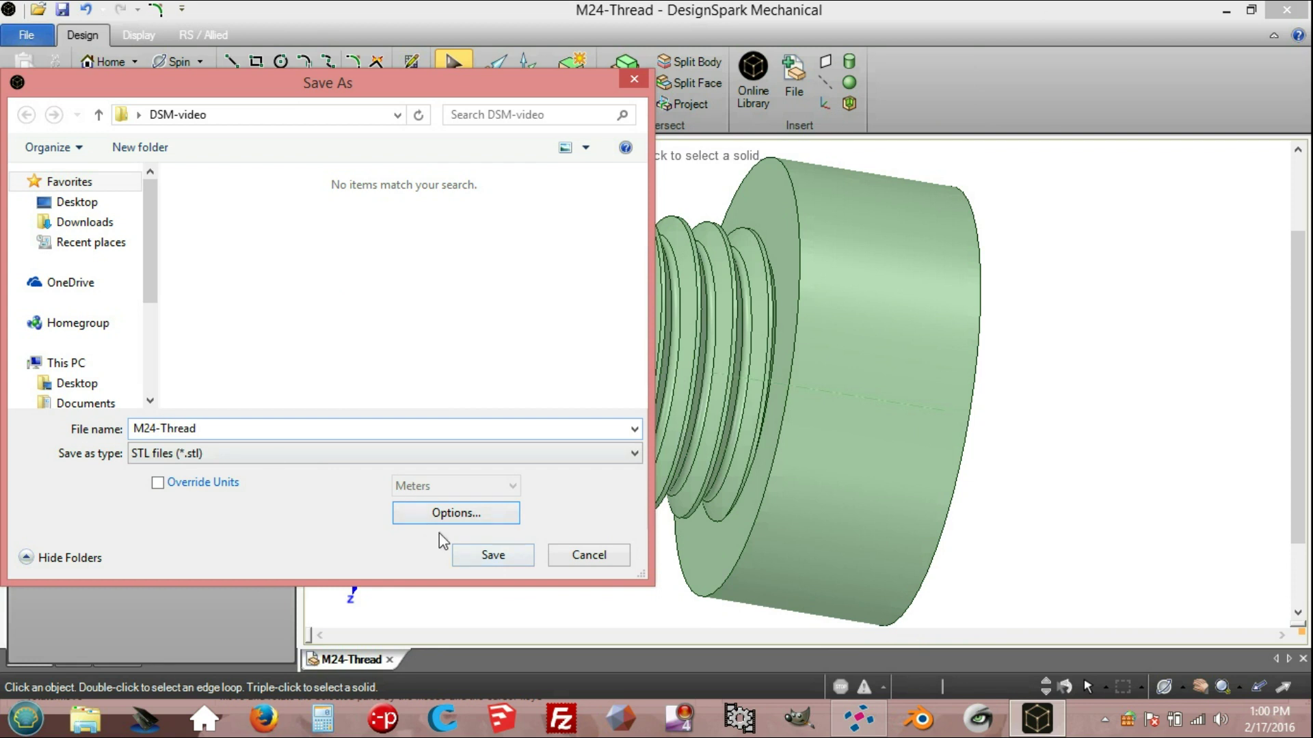
left_click(472, 557)
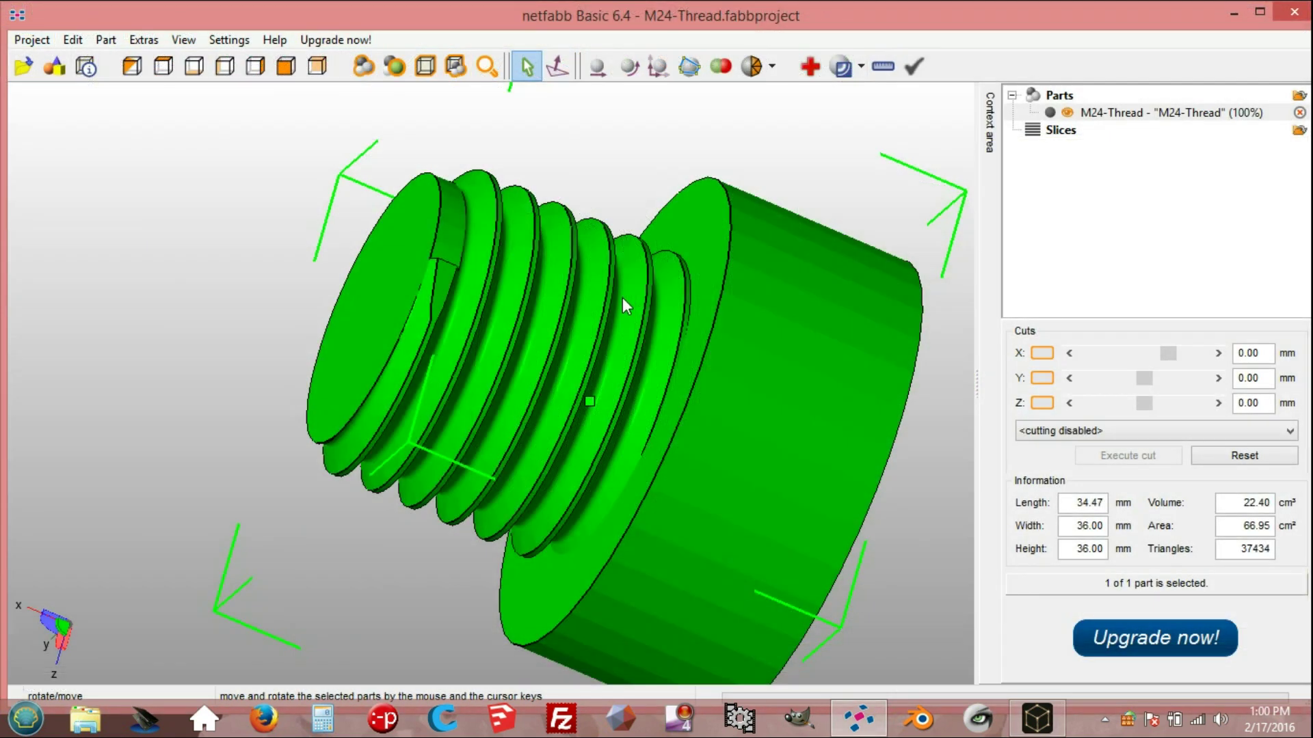
- Switch to netfabb Basic and examine the exported M24-Thread mesh from the side of the thread
right_click_drag(622, 299, 661, 208)
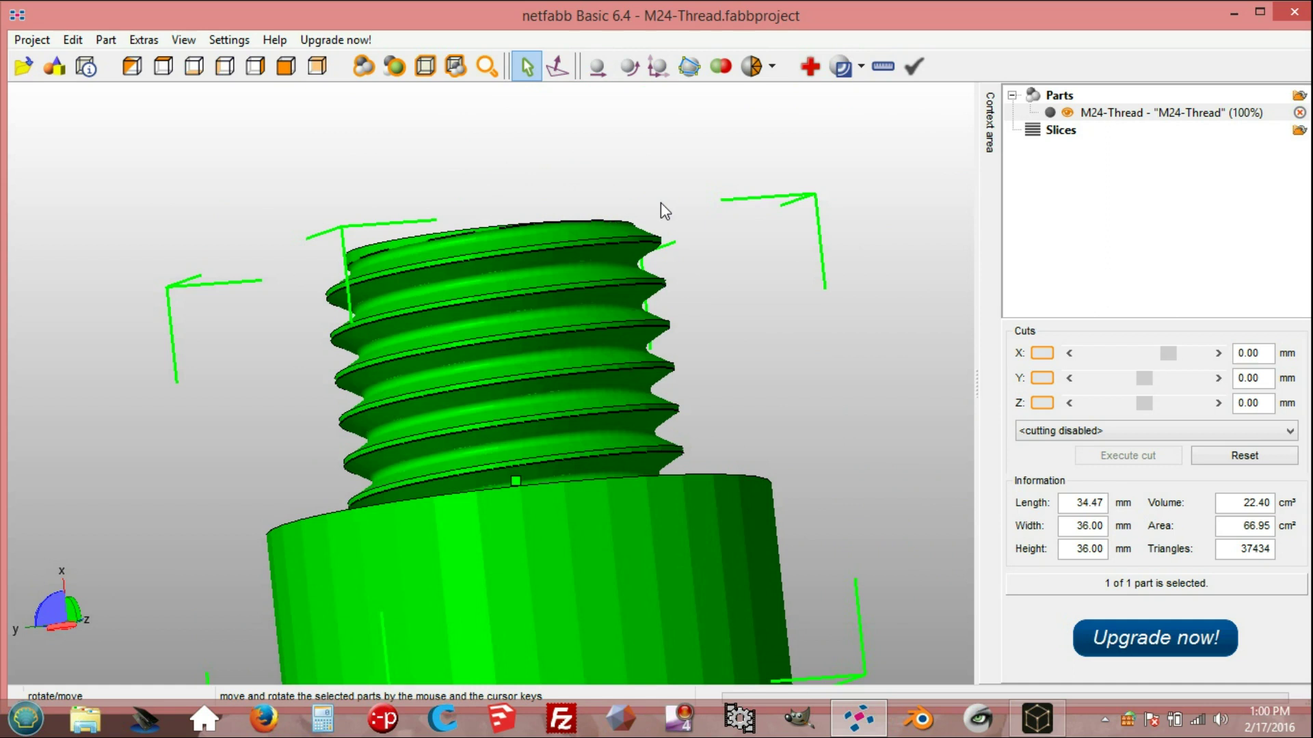